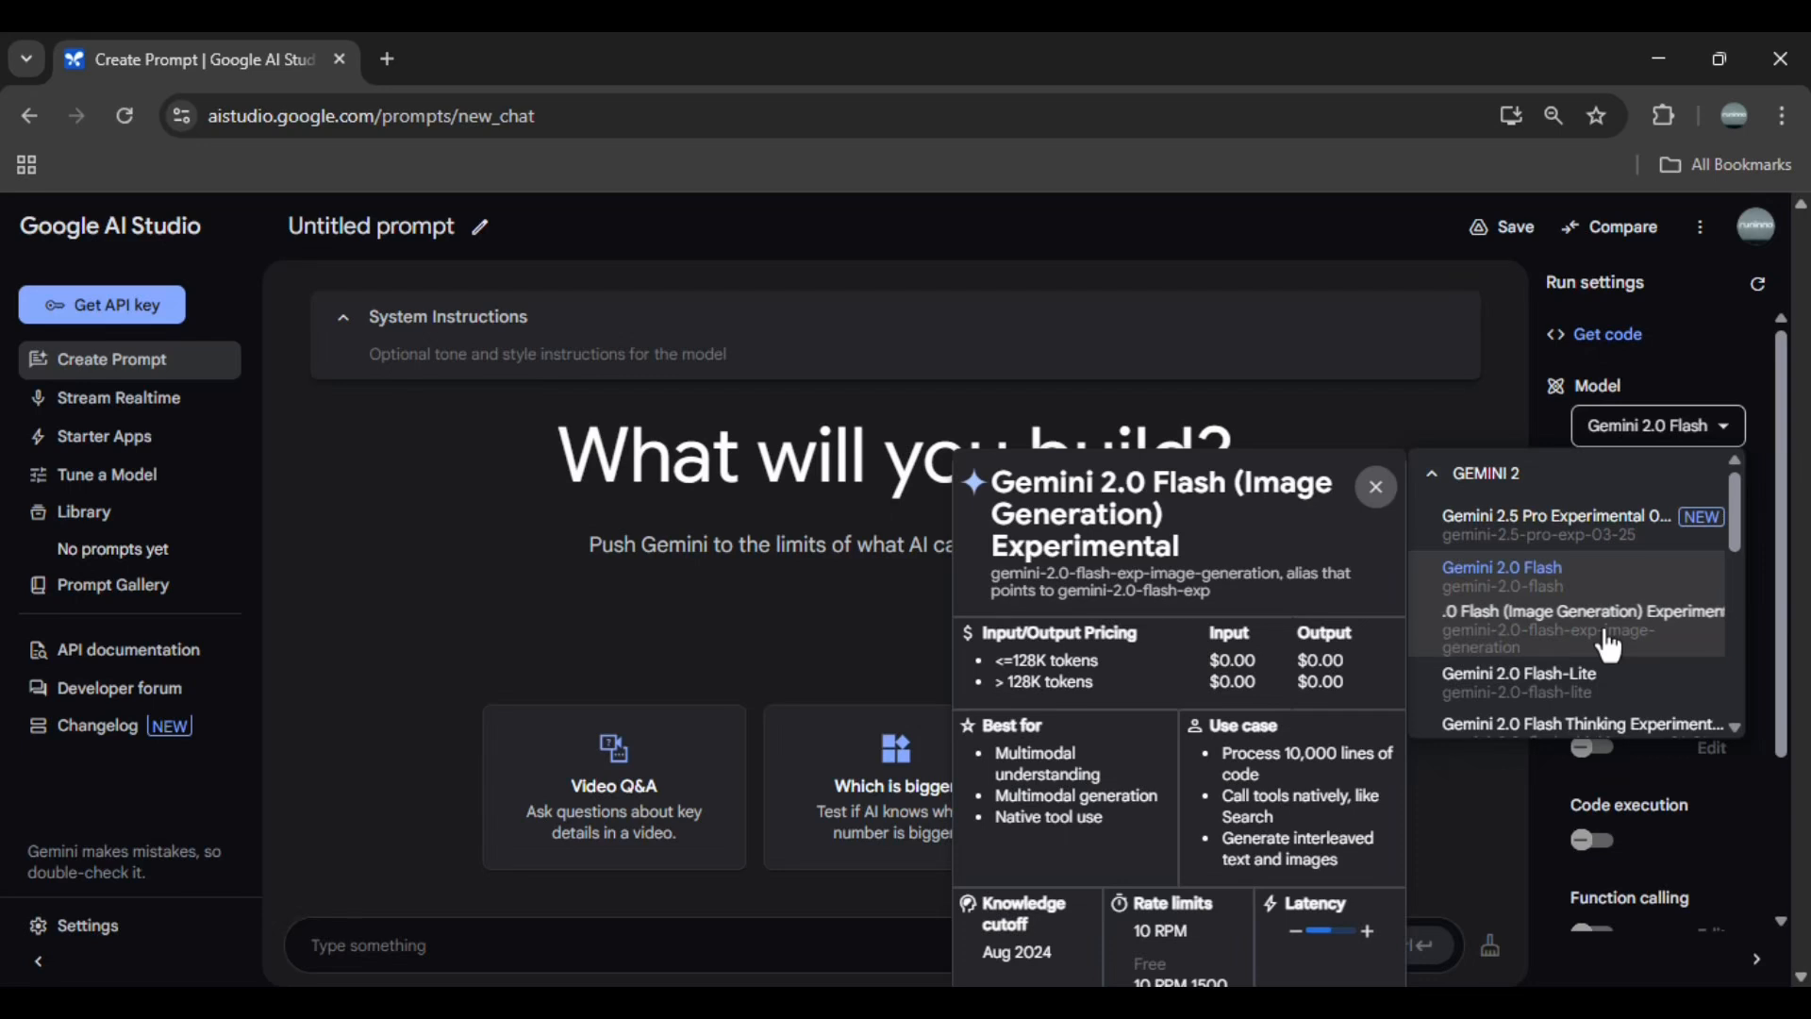
- Select the Gemini 2.0 Flash (Image Generation) Experimental model and run the prompt "make the man in this photo wear the blue jacket from the other photo."
left_click(1609, 646)
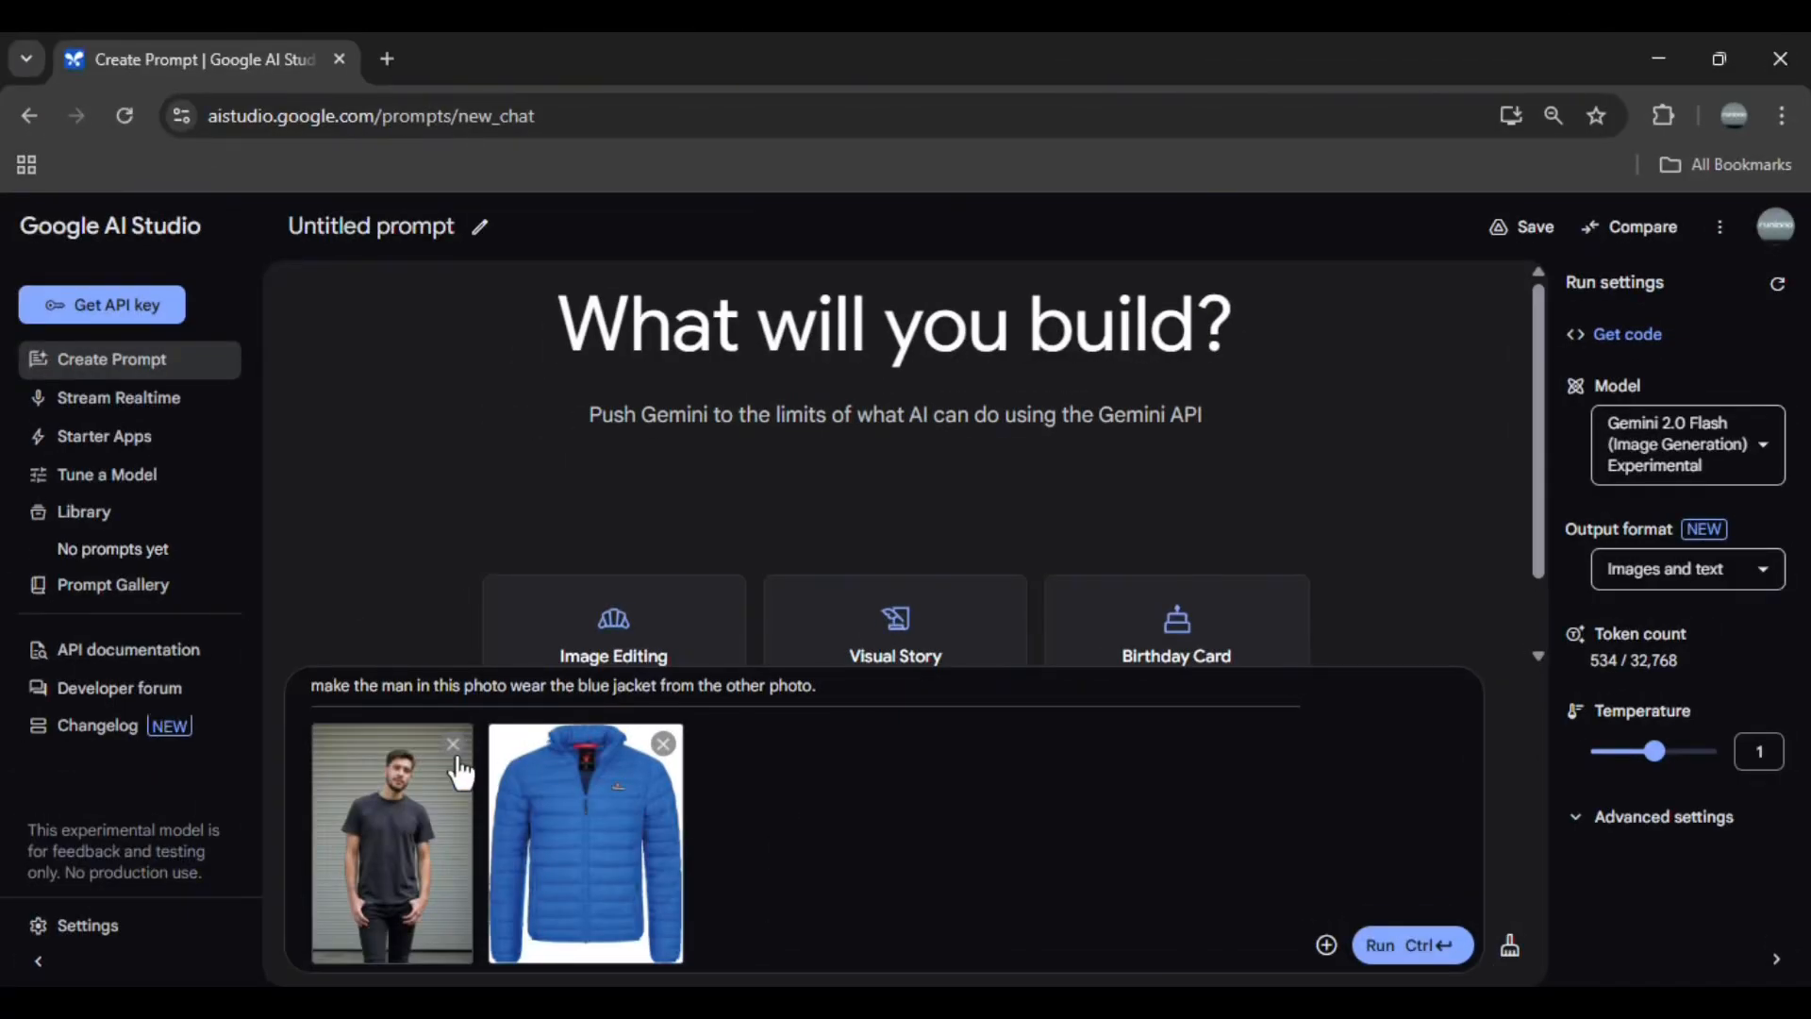
left_click_drag(314, 685, 822, 697)
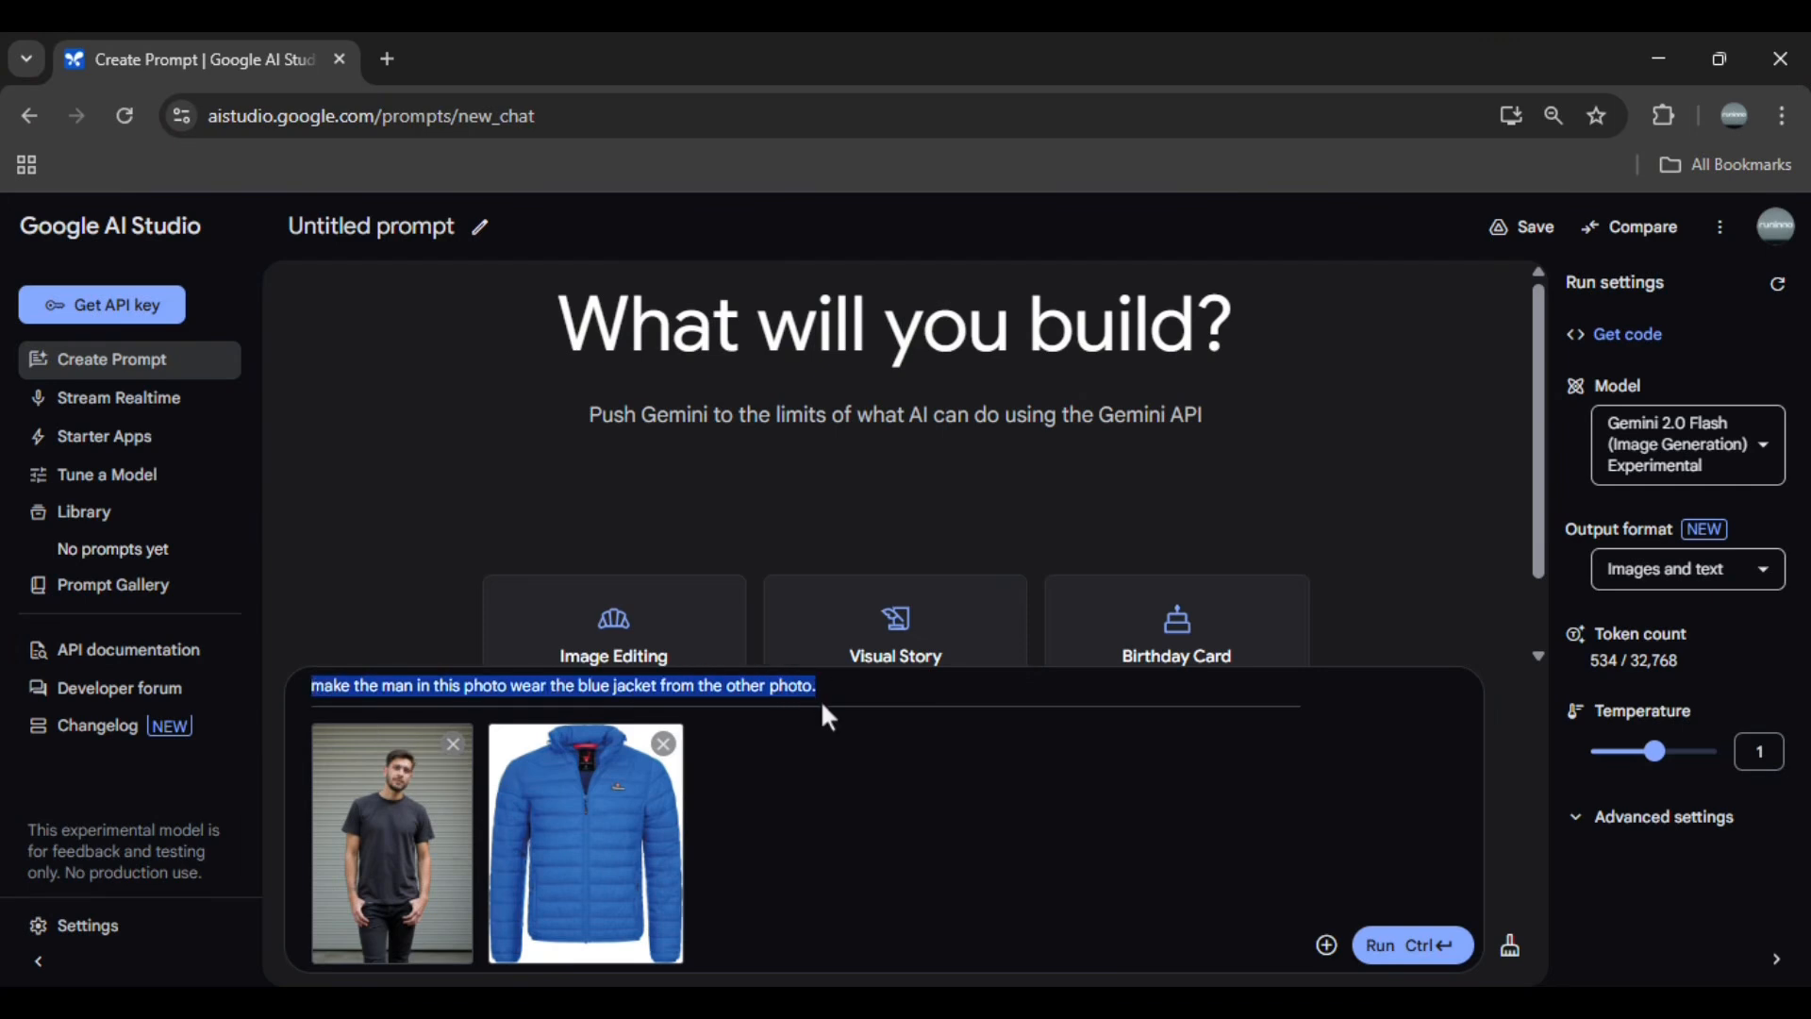
left_click(1382, 946)
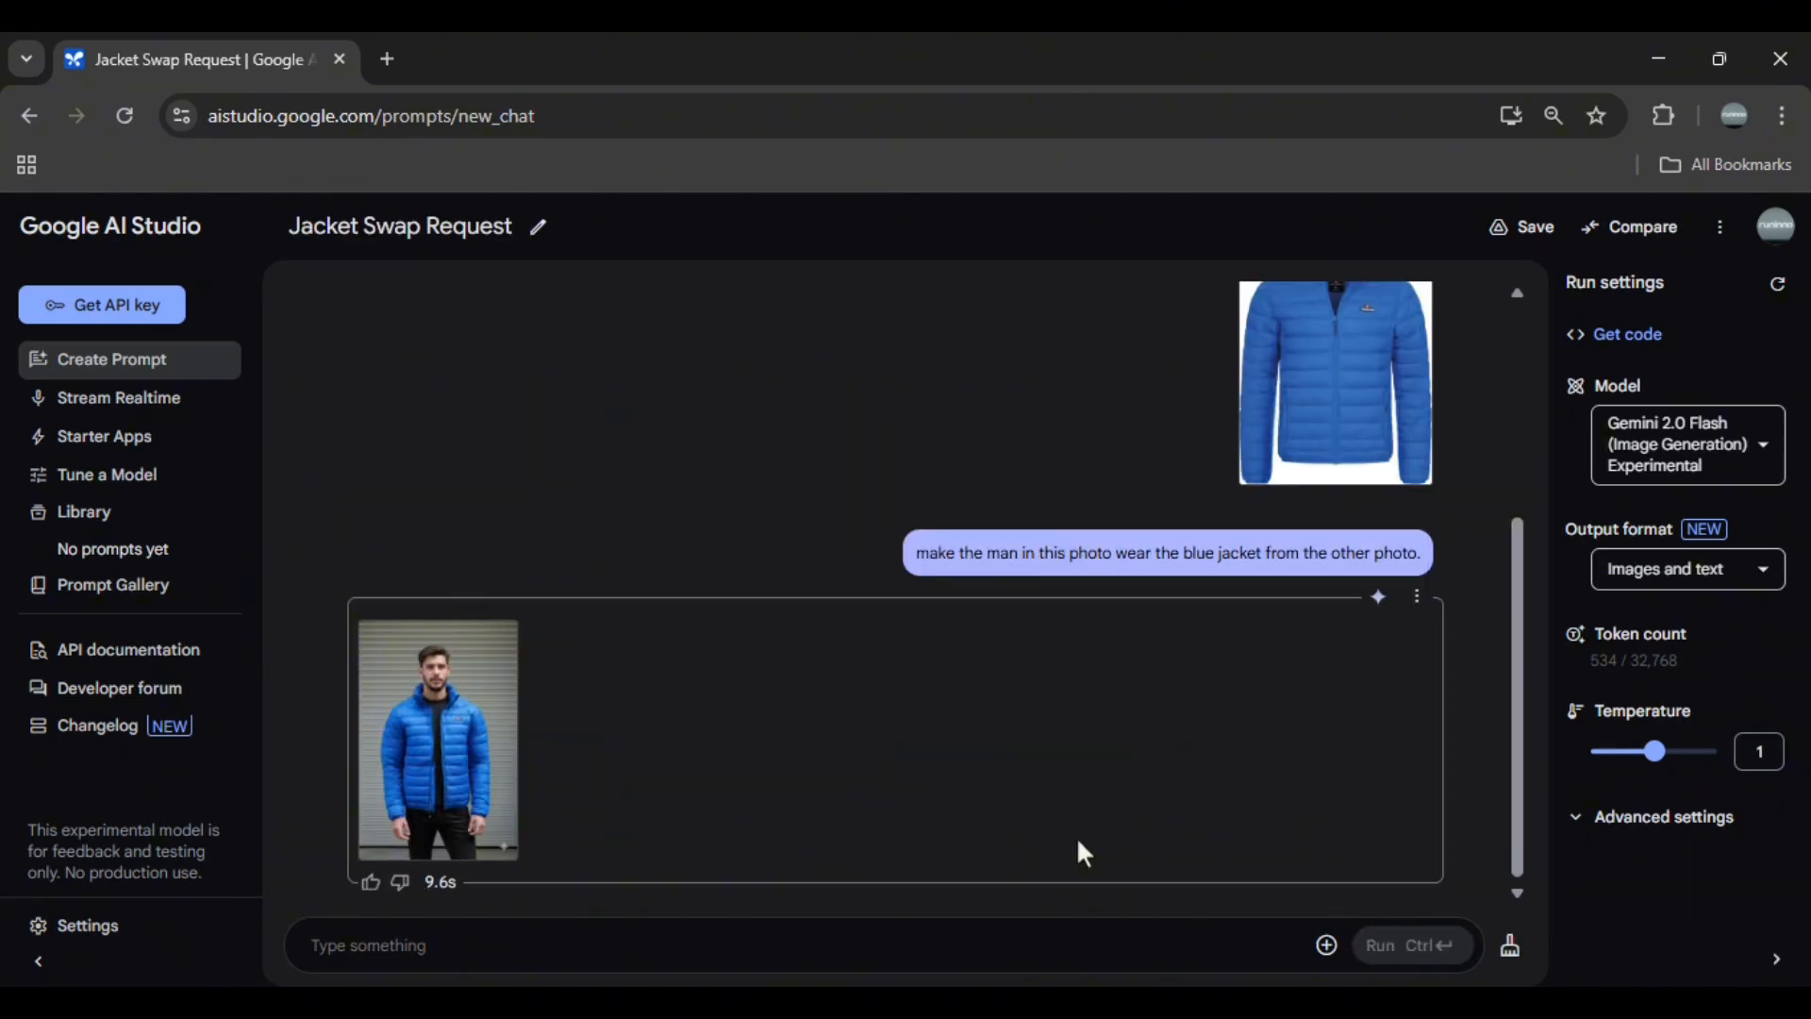
- Inspect the generated image of the man in the blue jacket at full size down to its lower edge, and close it
left_click(504, 833)
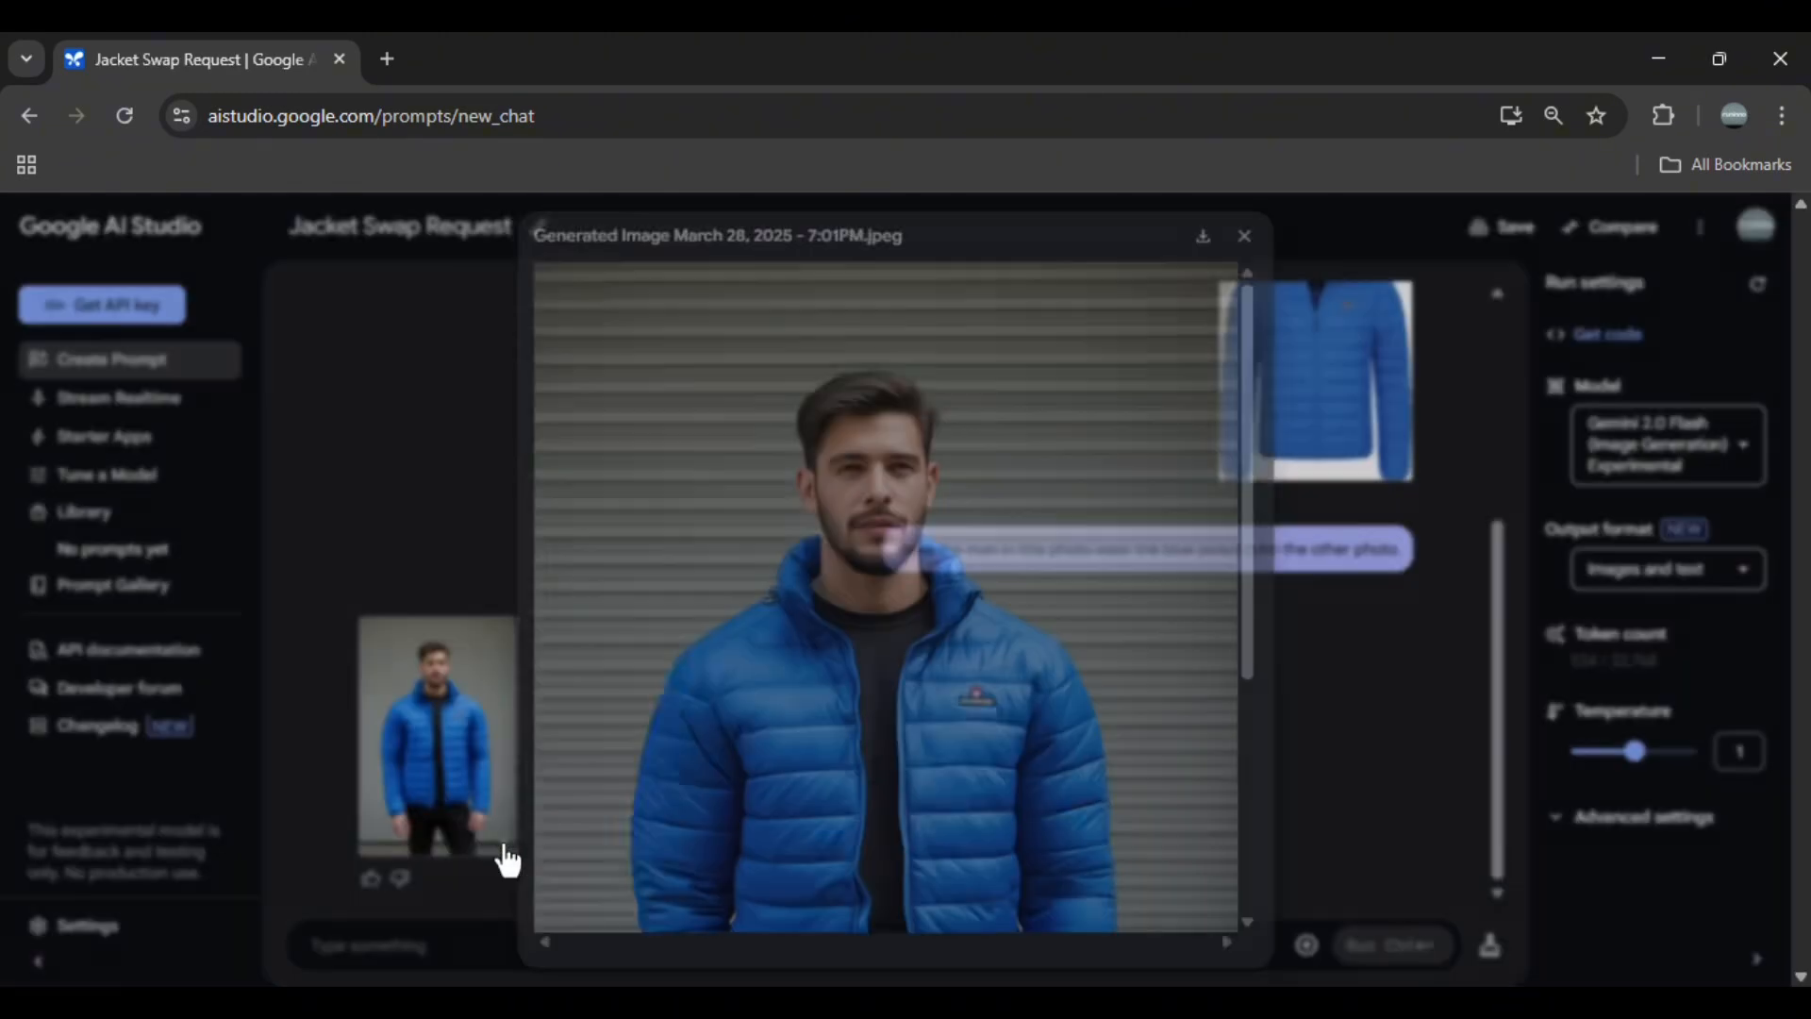
scroll(877, 811, "down", 2)
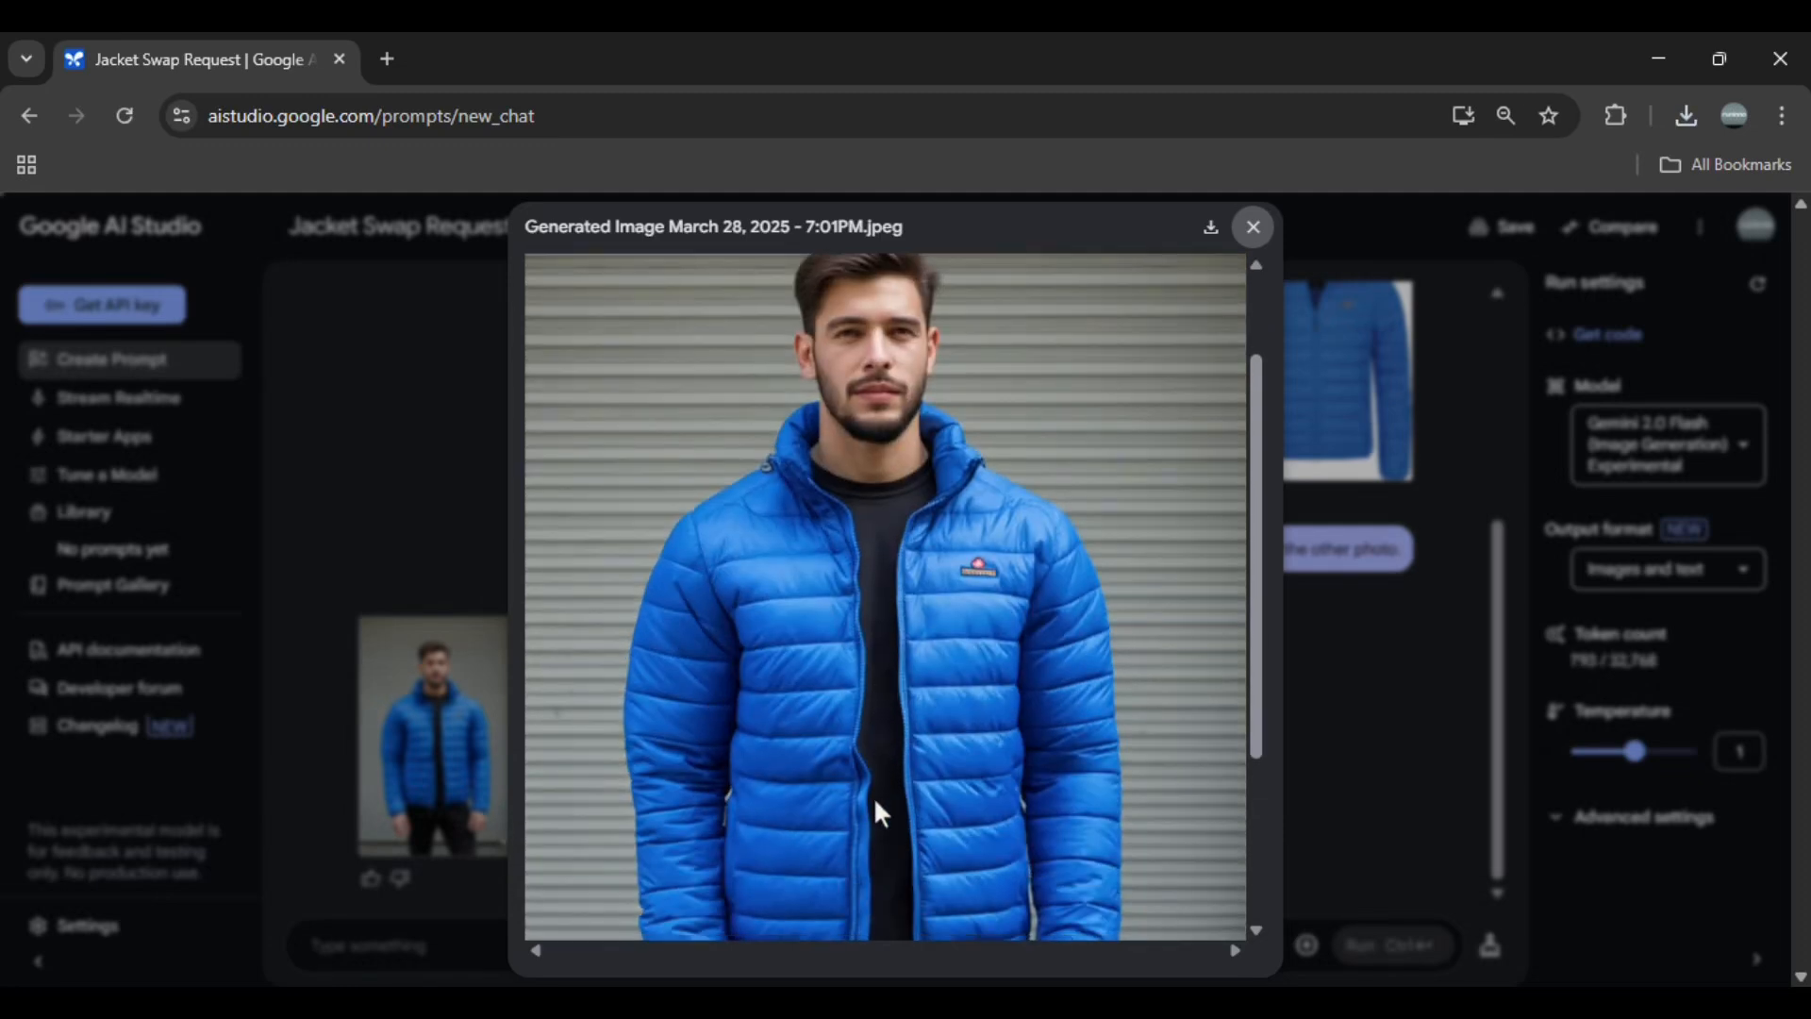
scroll(874, 796, "down", 4)
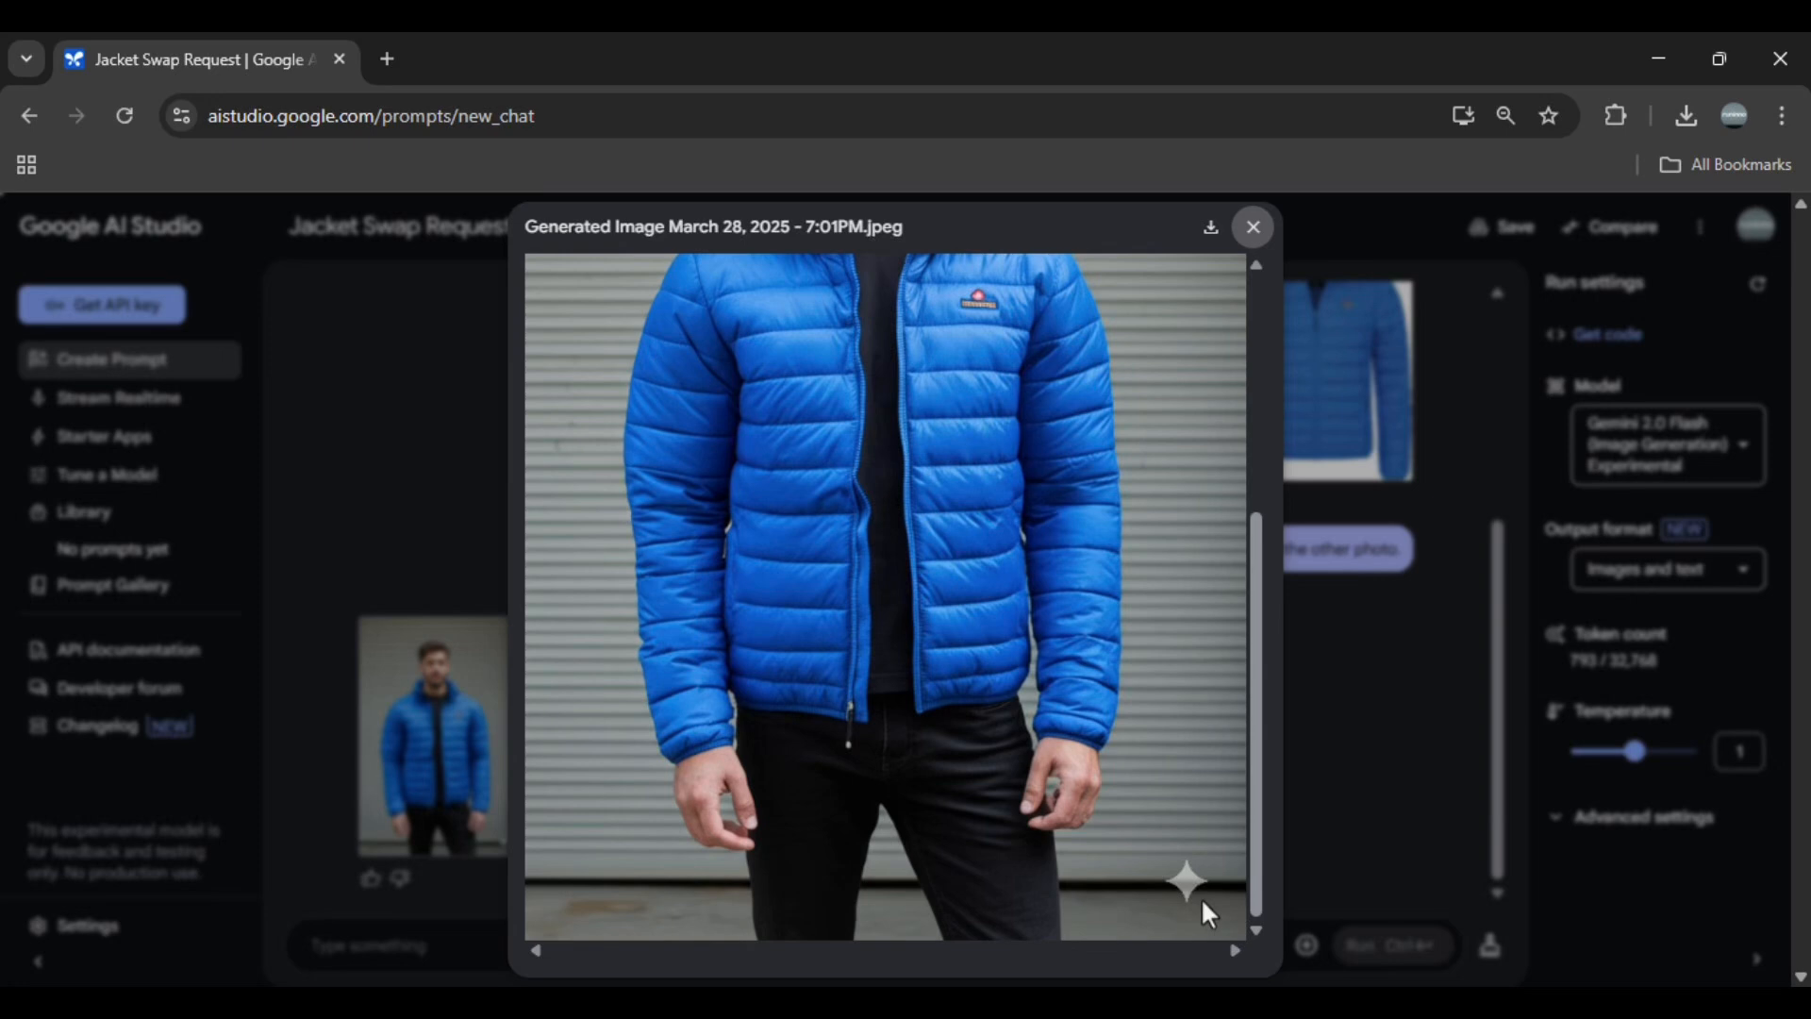
left_click(1297, 842)
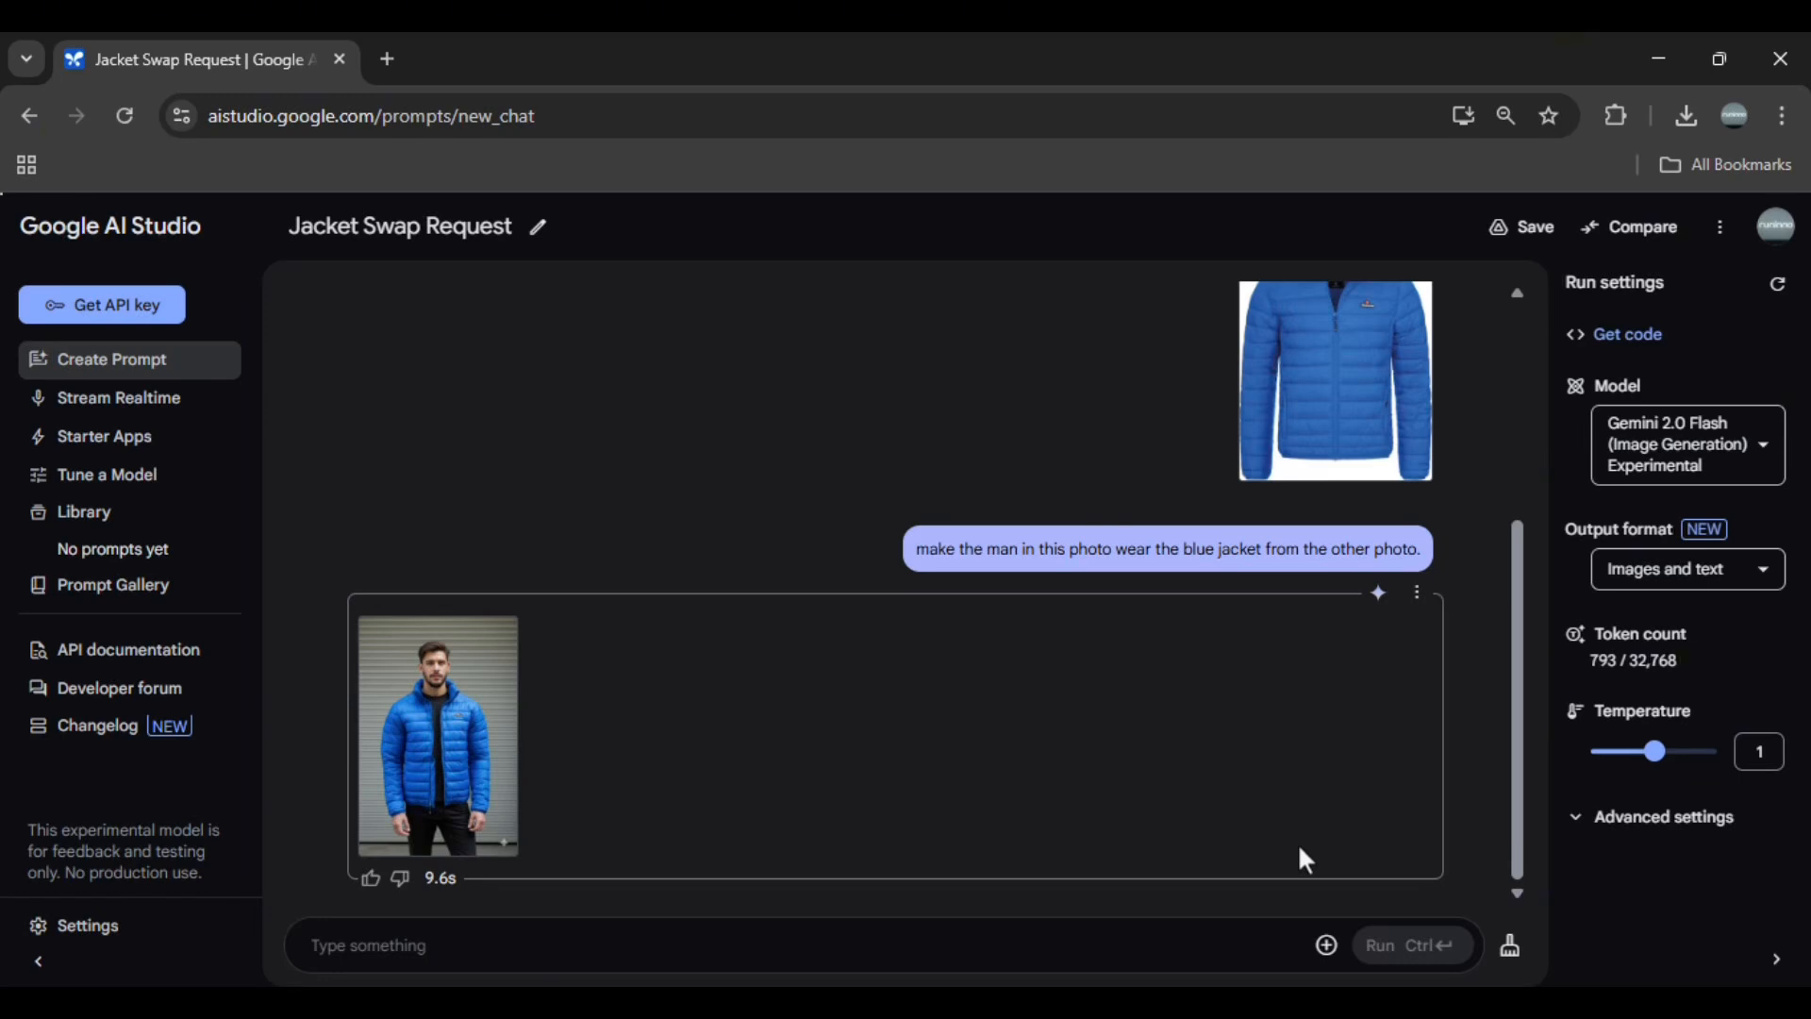
- Attach the water bottle photo, ask for a professional stock photo with a completely white background, and review the generated image
left_click(1326, 945)
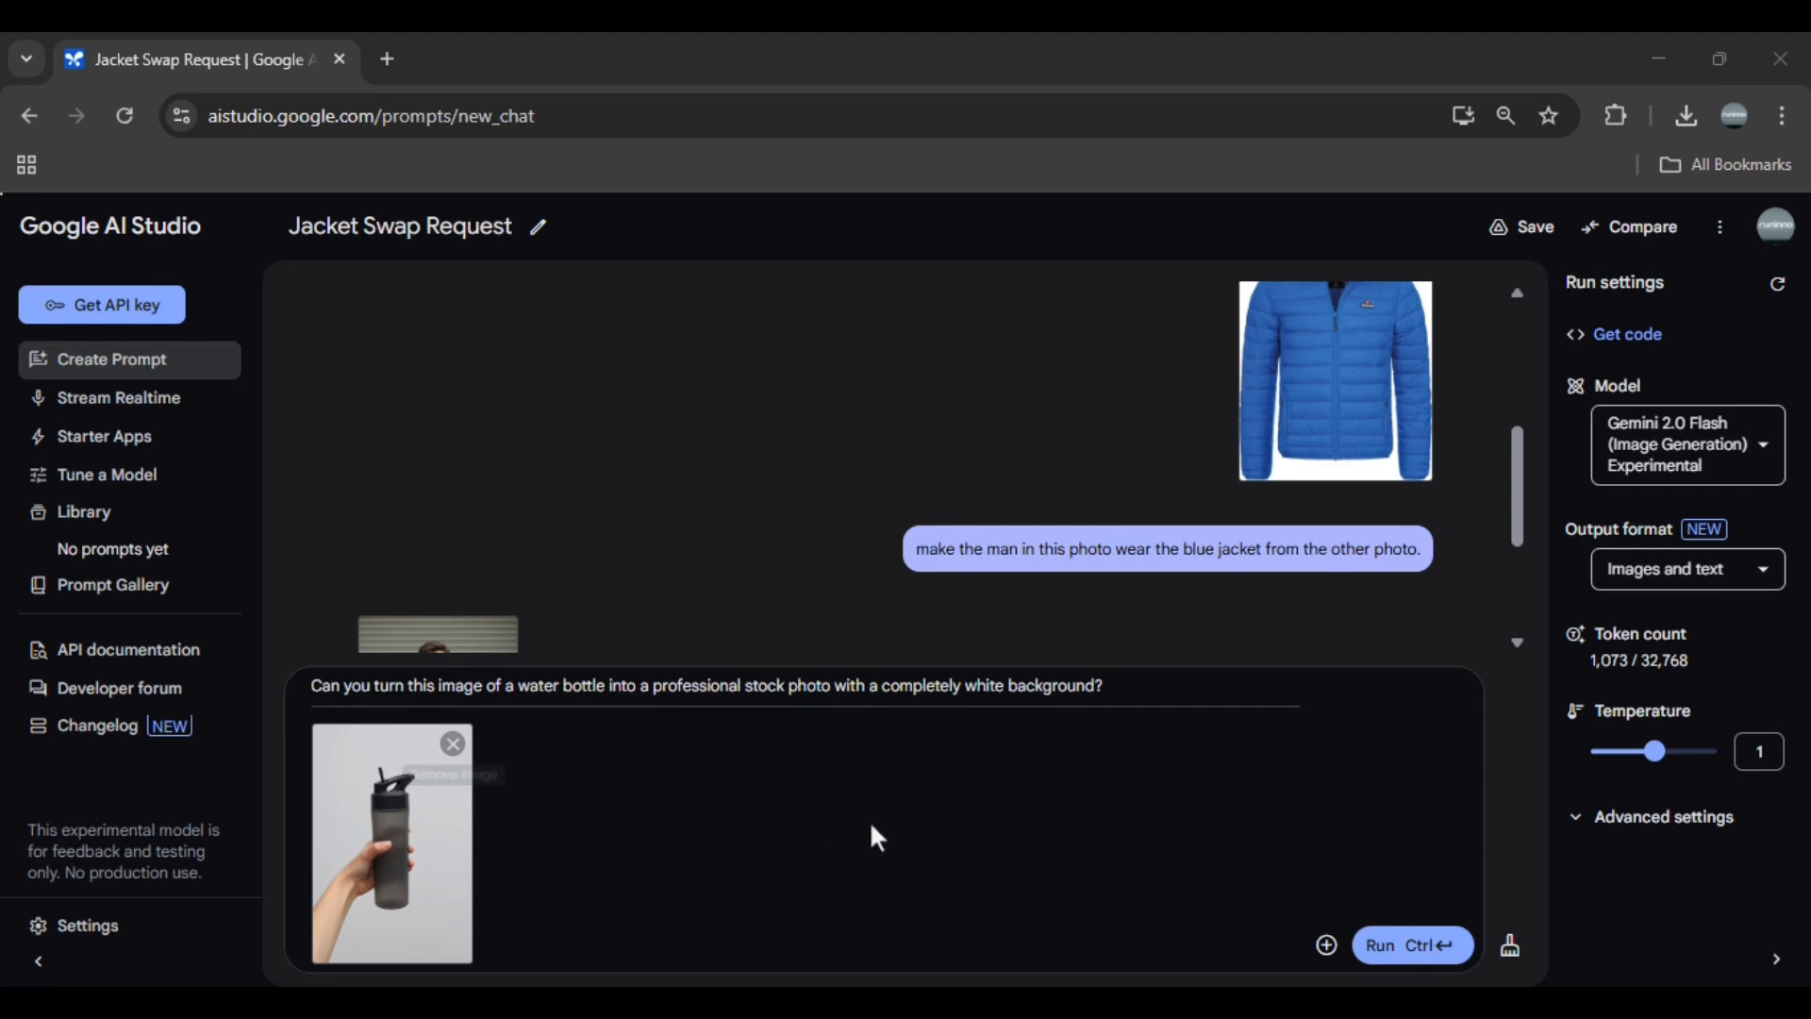
left_click(1412, 945)
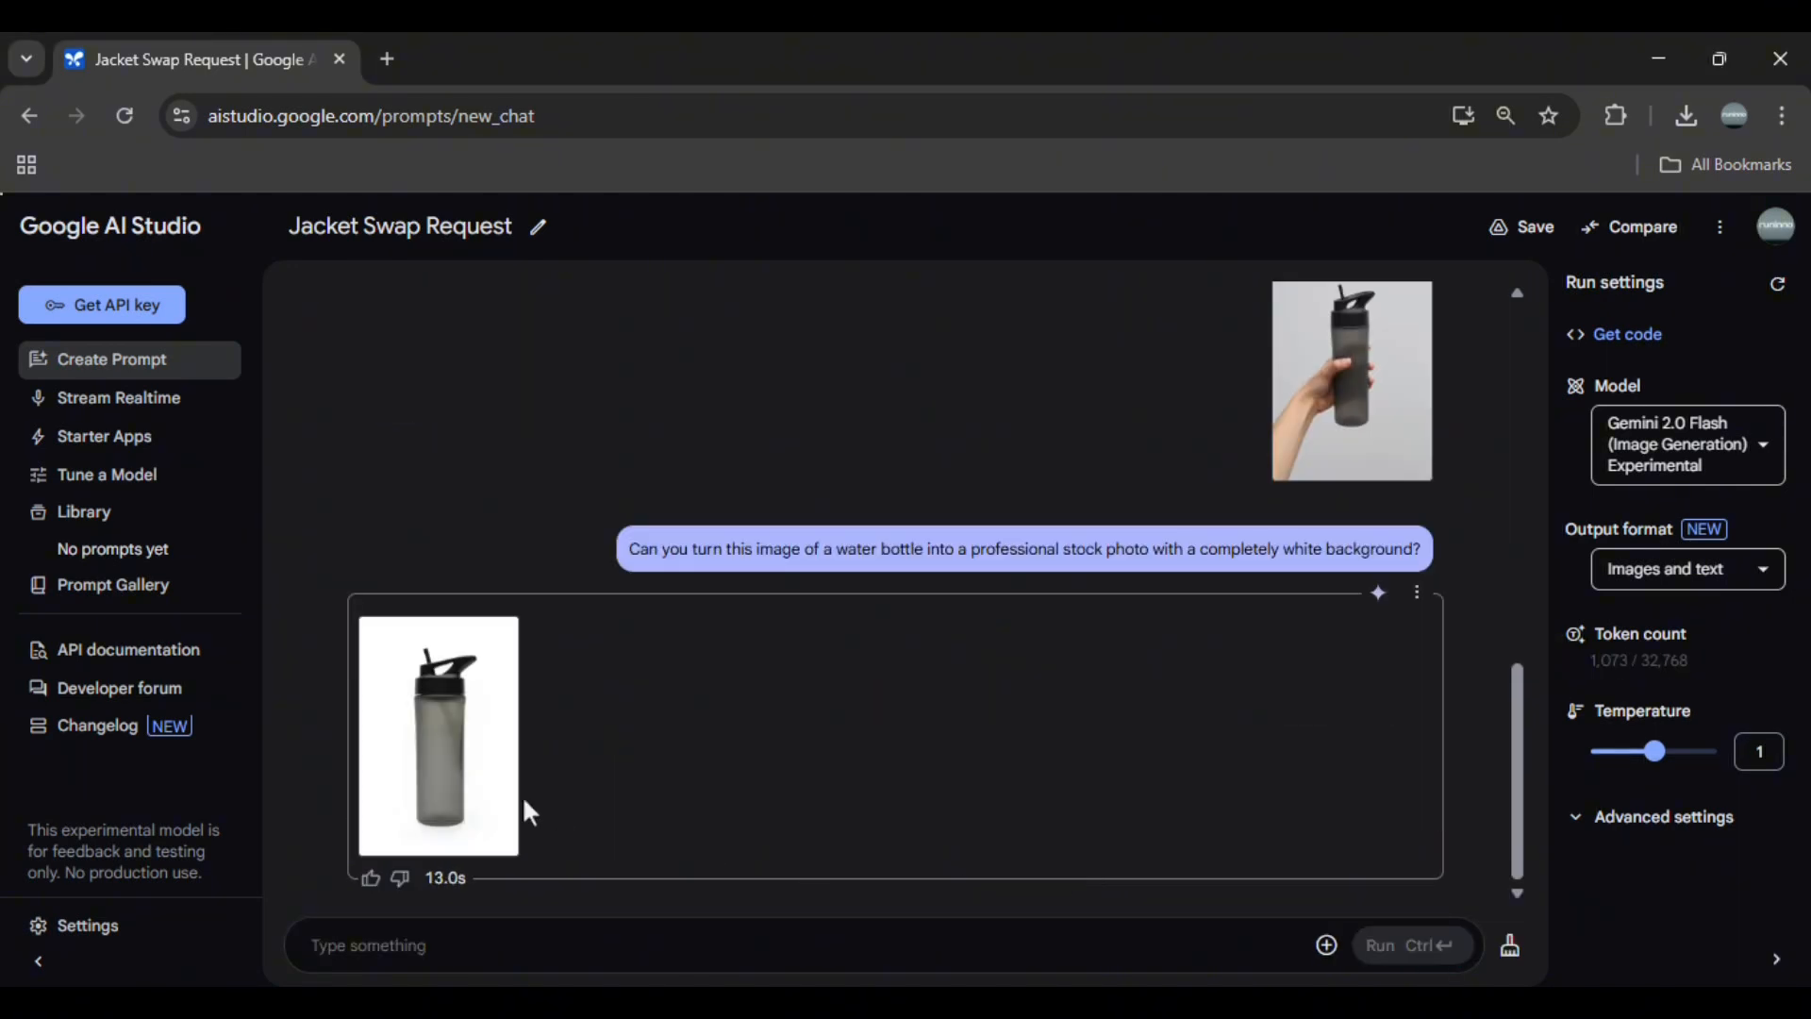
left_click(522, 794)
scroll(1001, 786, "down", 6)
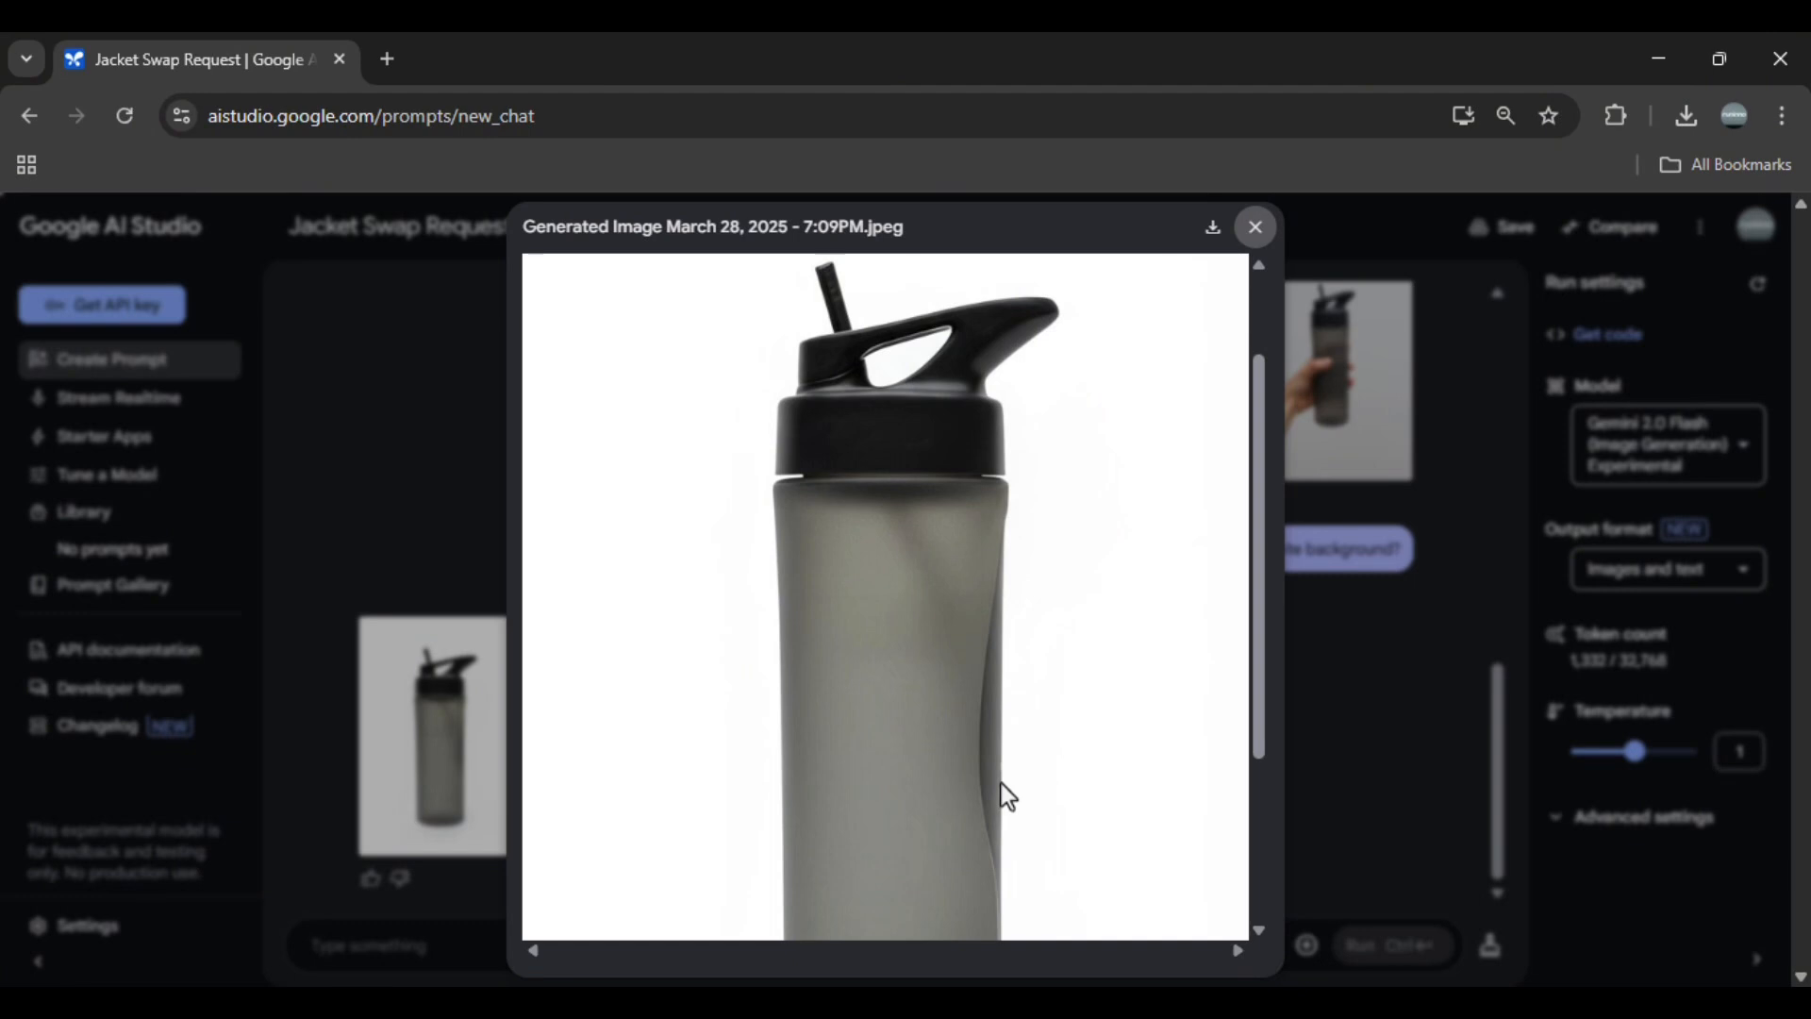
scroll(1000, 783, "up", 6)
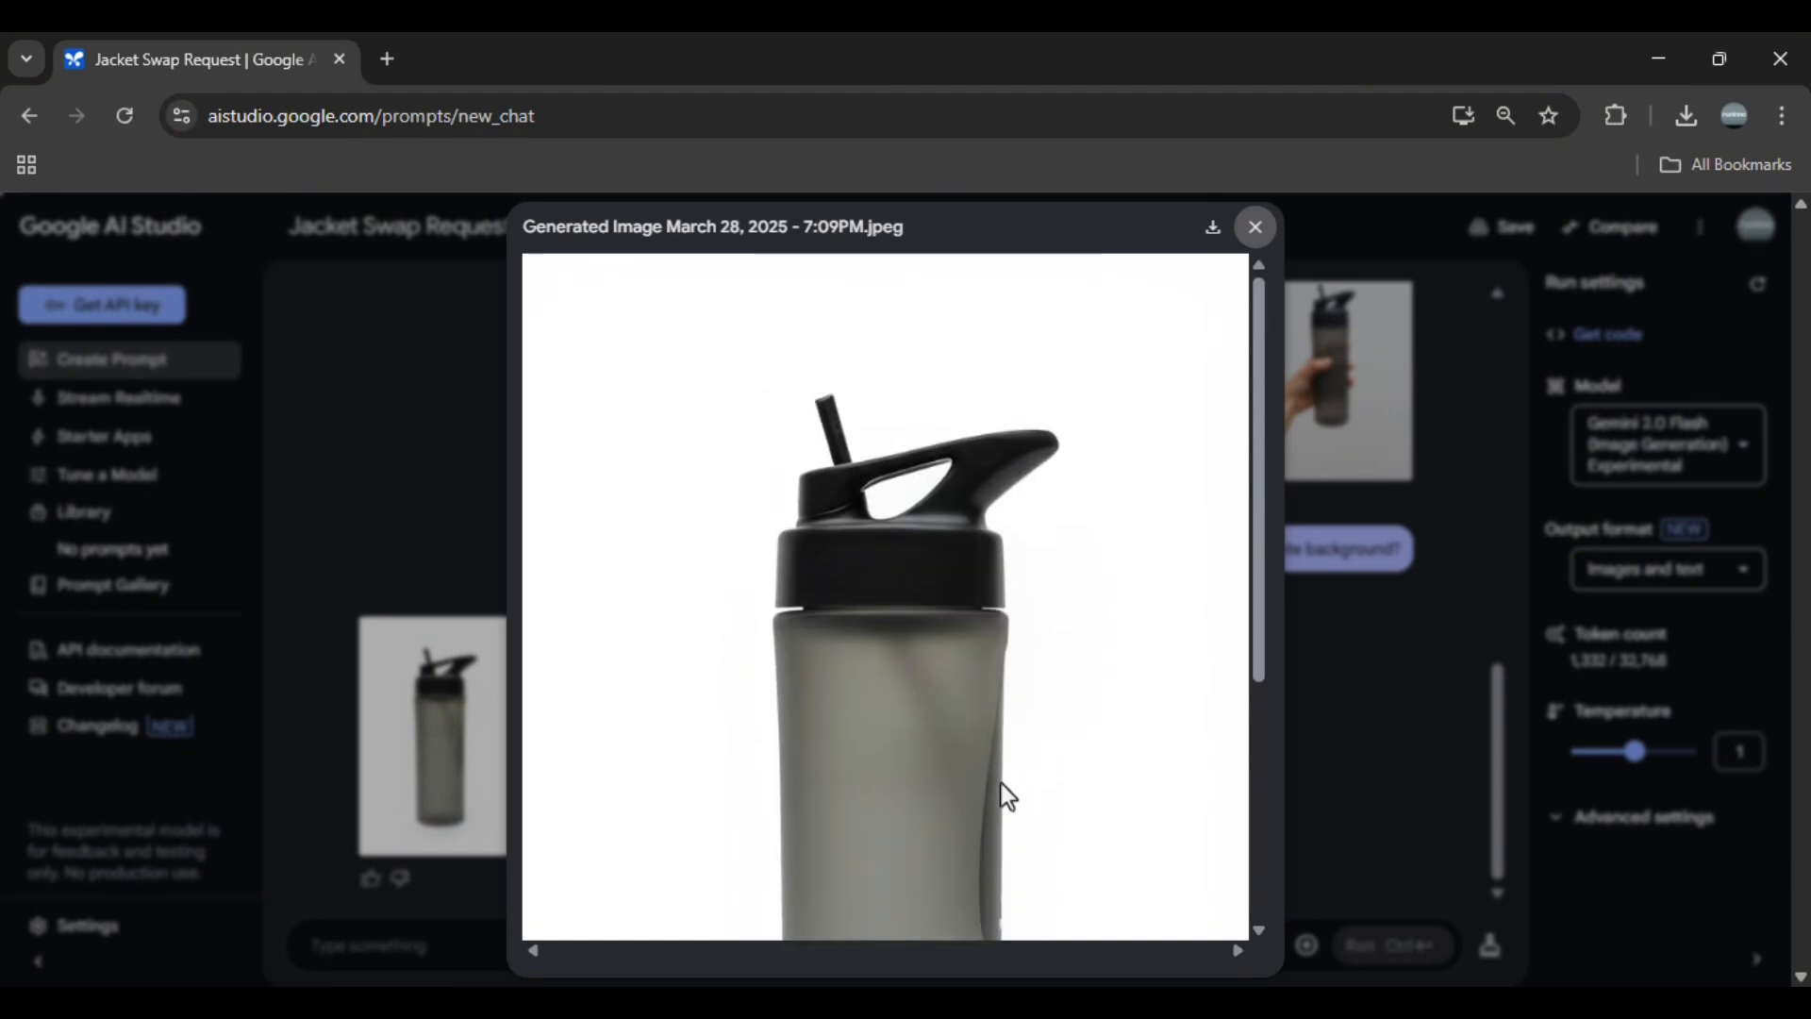
left_click(1311, 773)
- Attach the photo of the man in a blazer, run "Change the color of the pants in this photo to red.", and review the result
left_click(1326, 944)
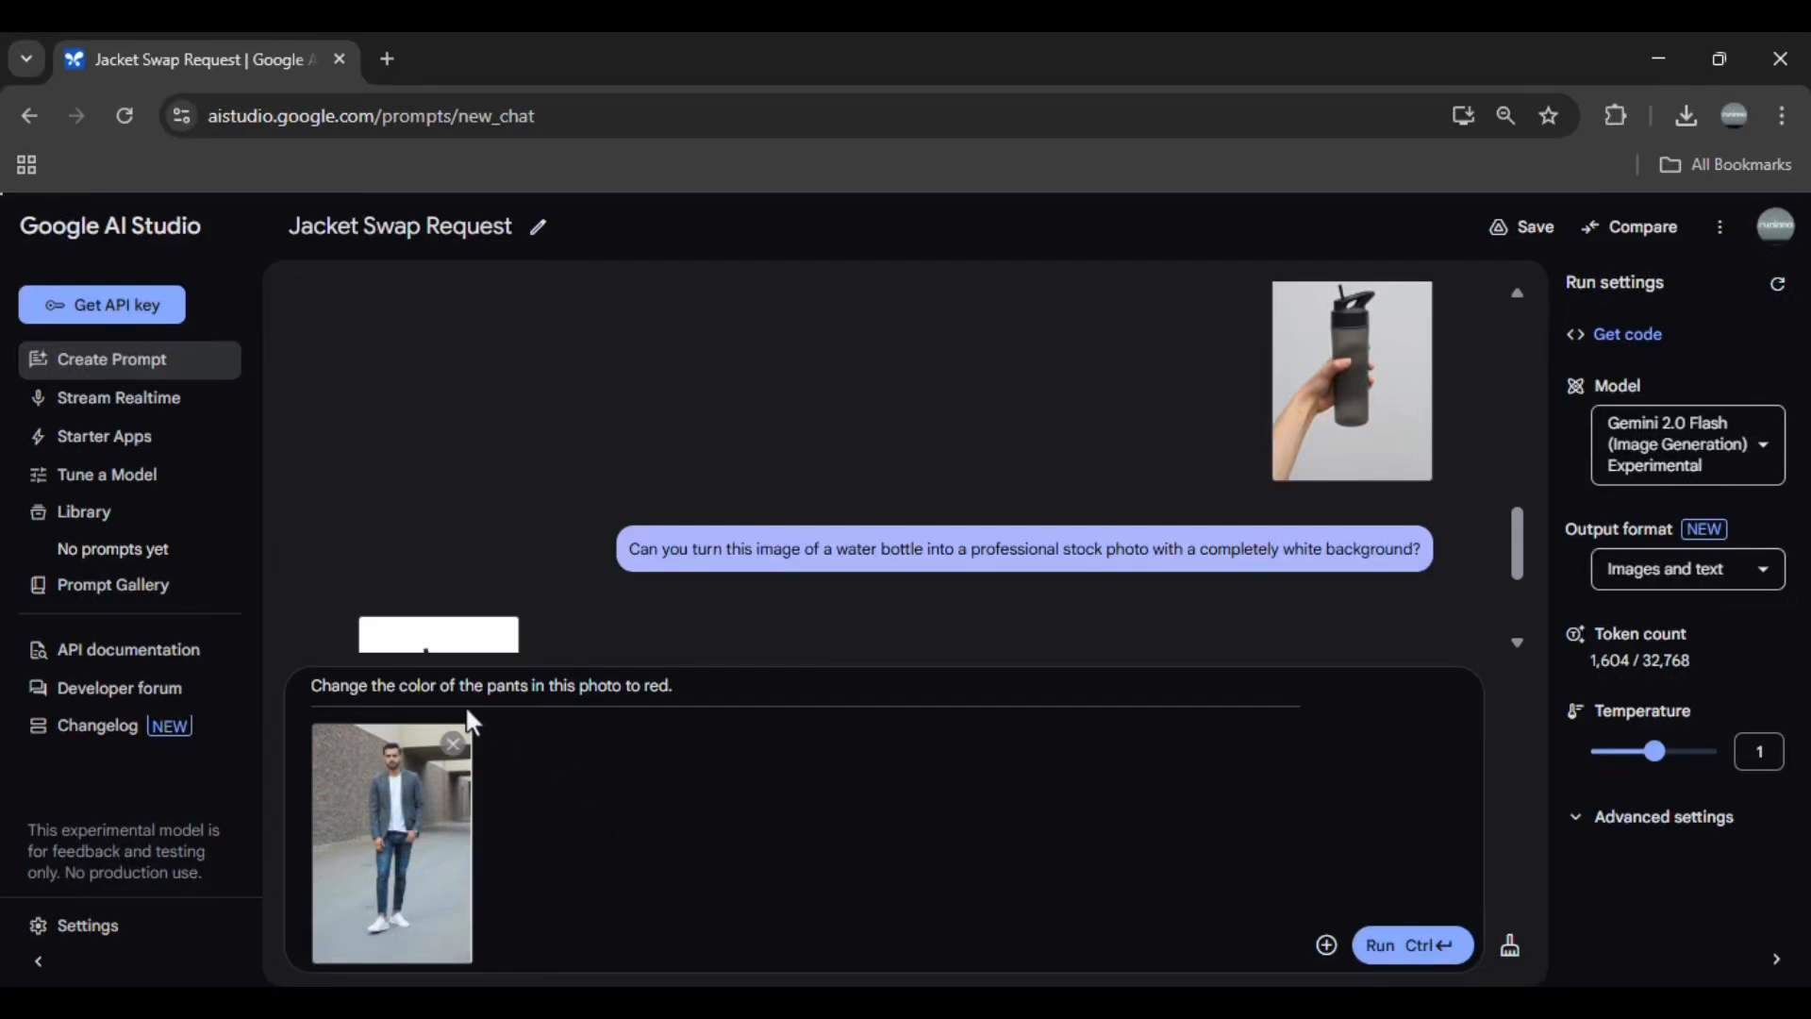
left_click(1378, 945)
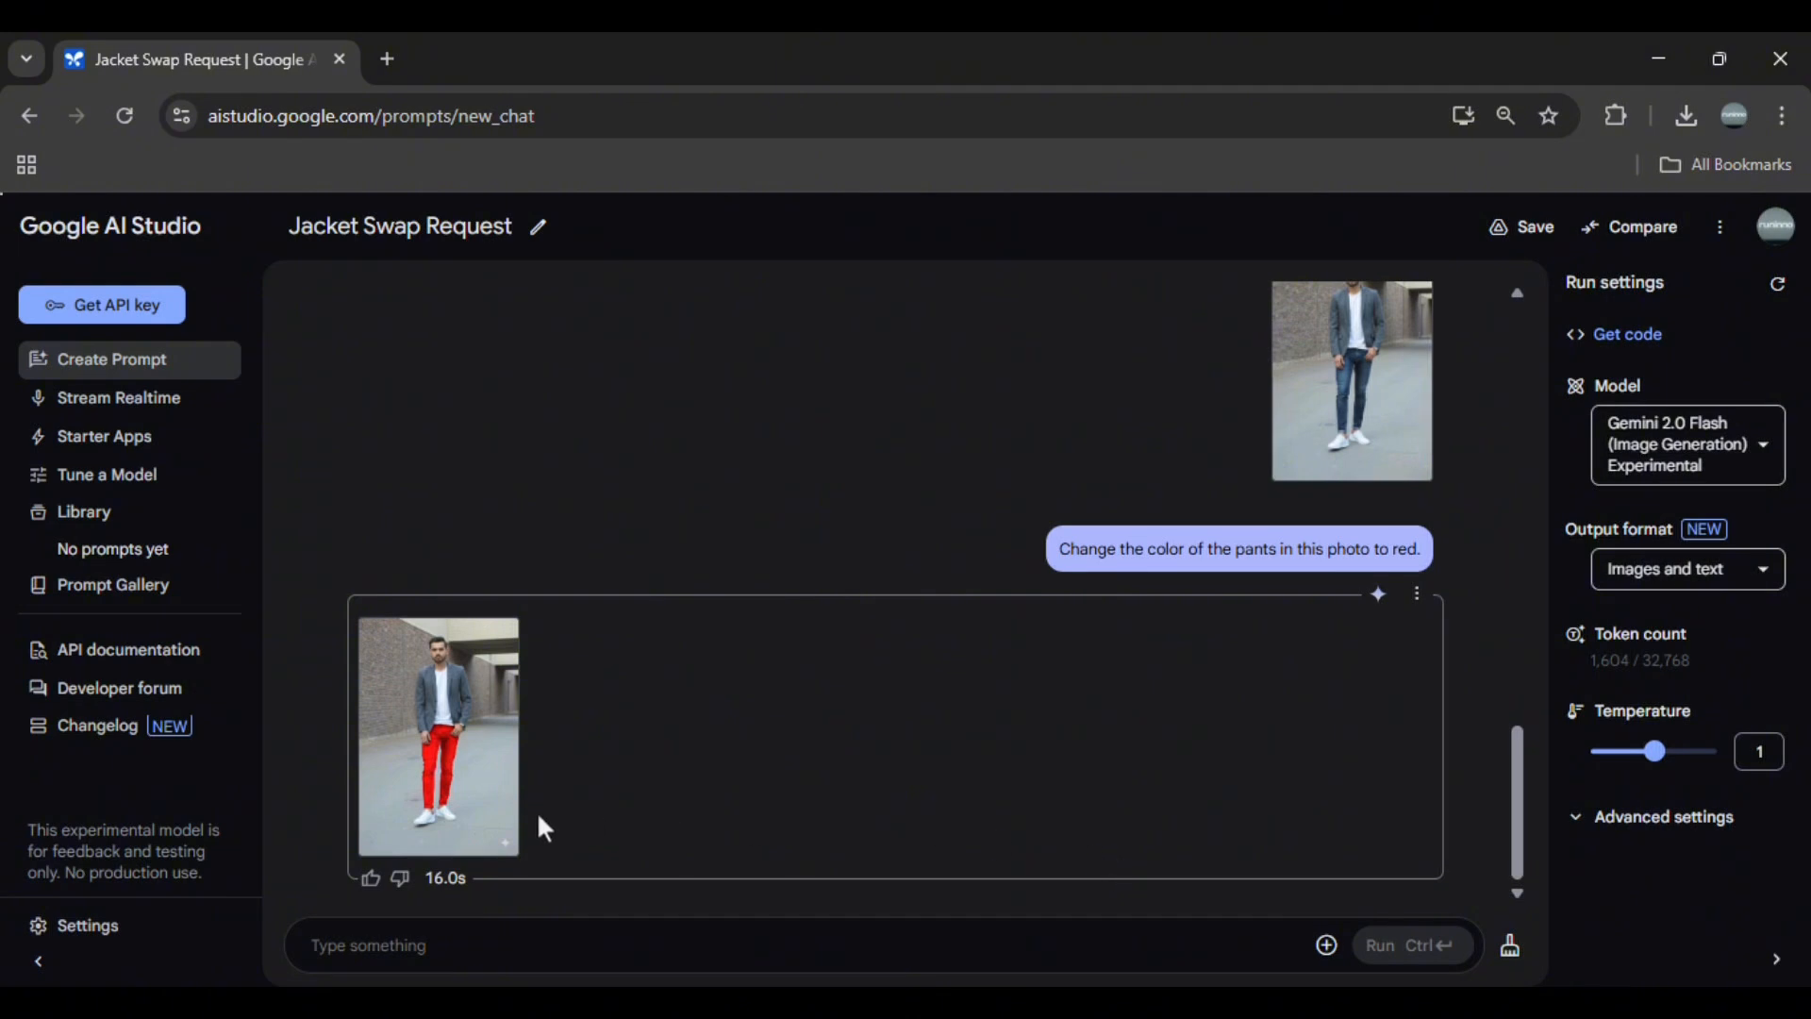
left_click(471, 847)
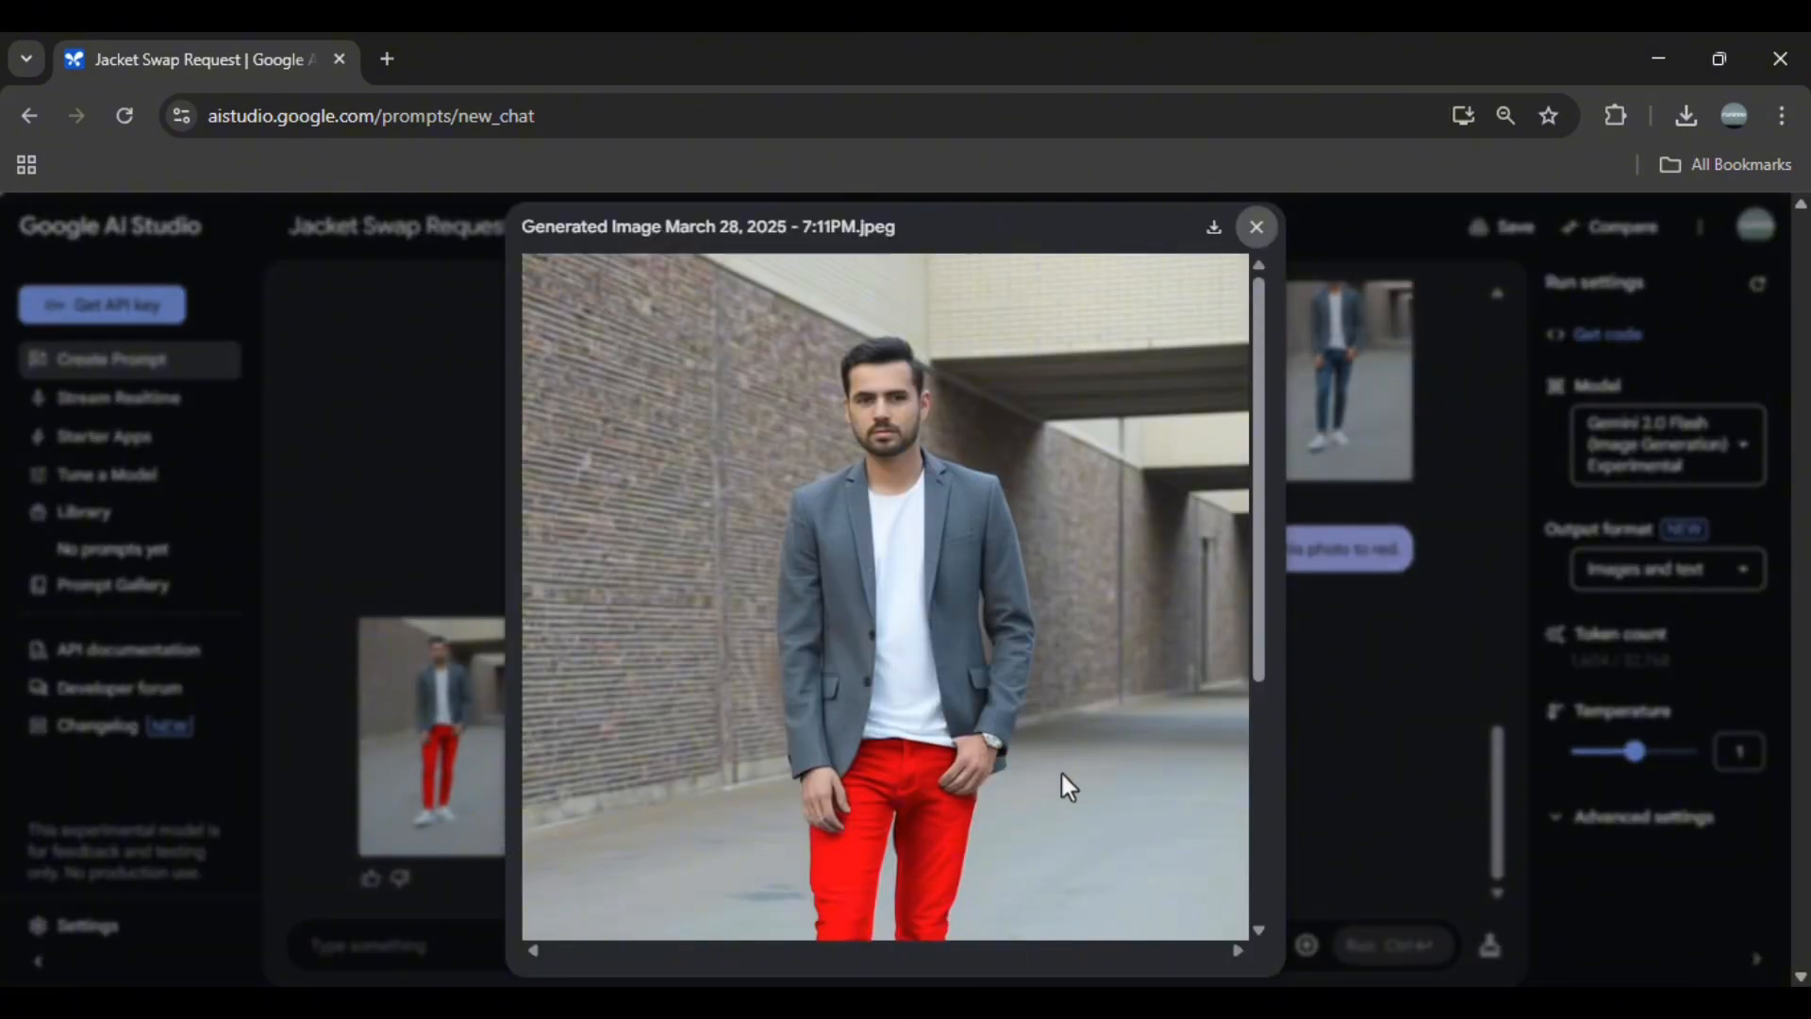
scroll(1051, 769, "down", 4)
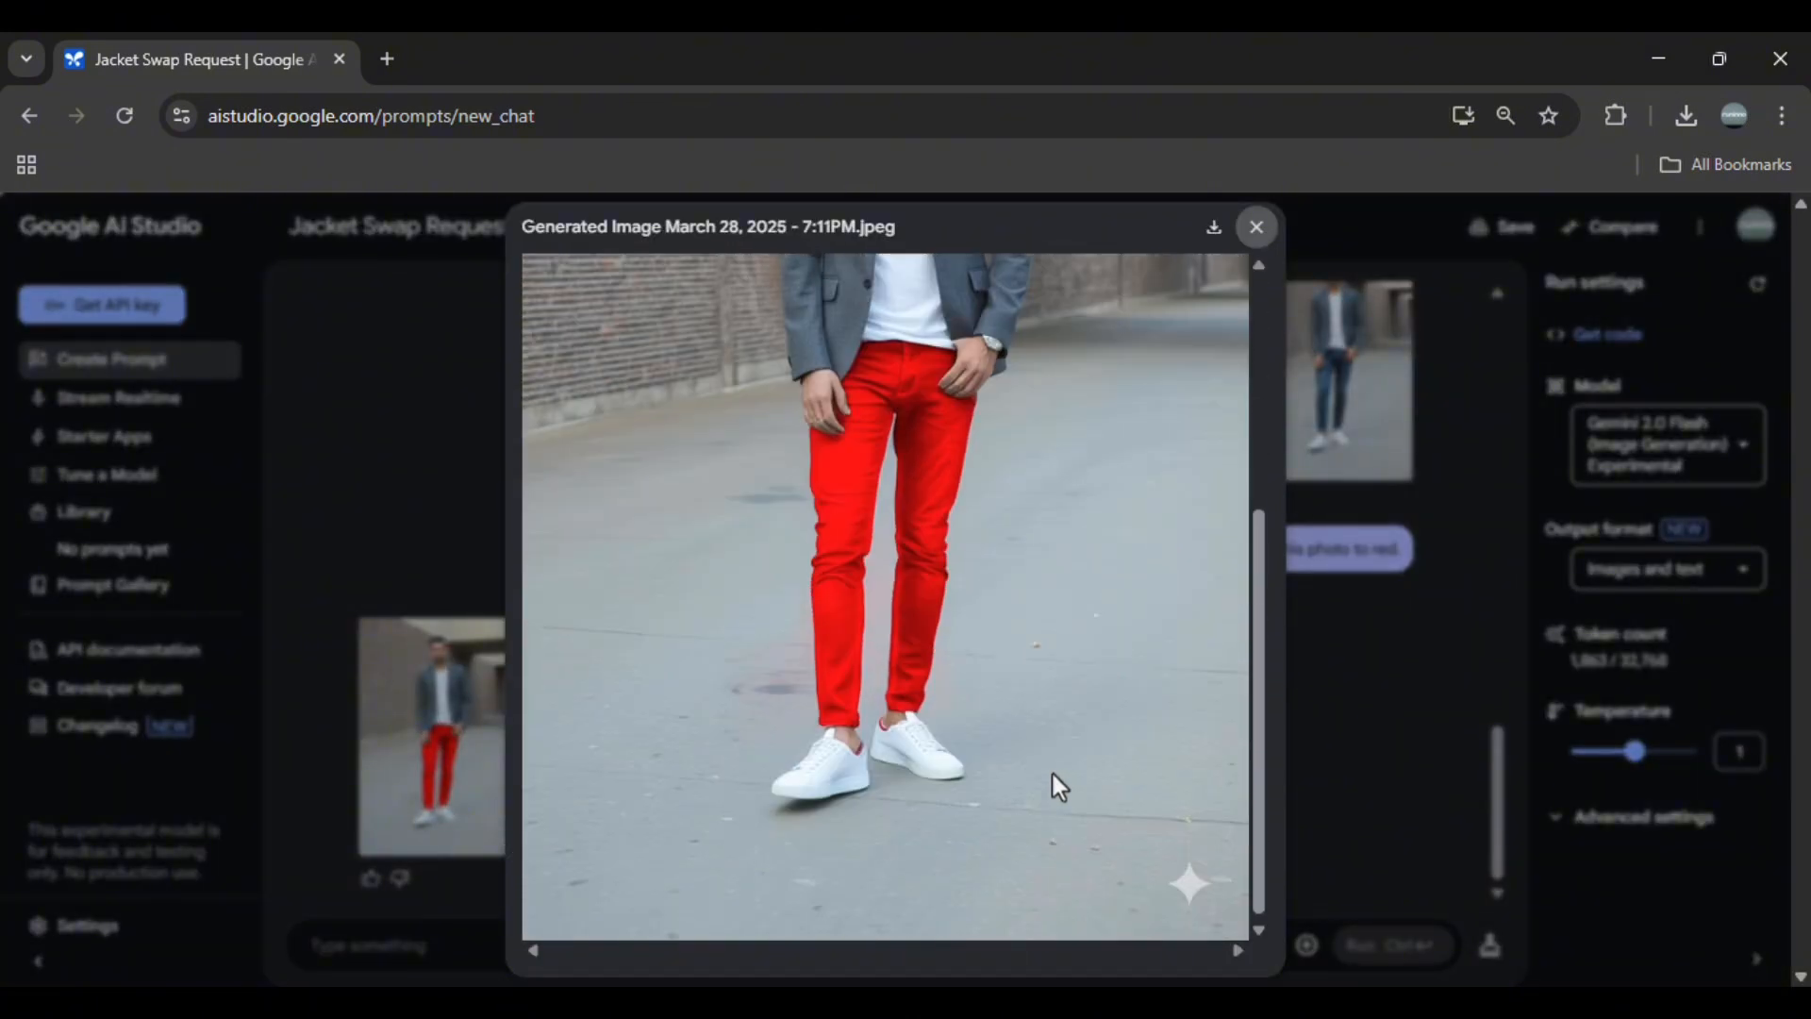
left_click(1319, 755)
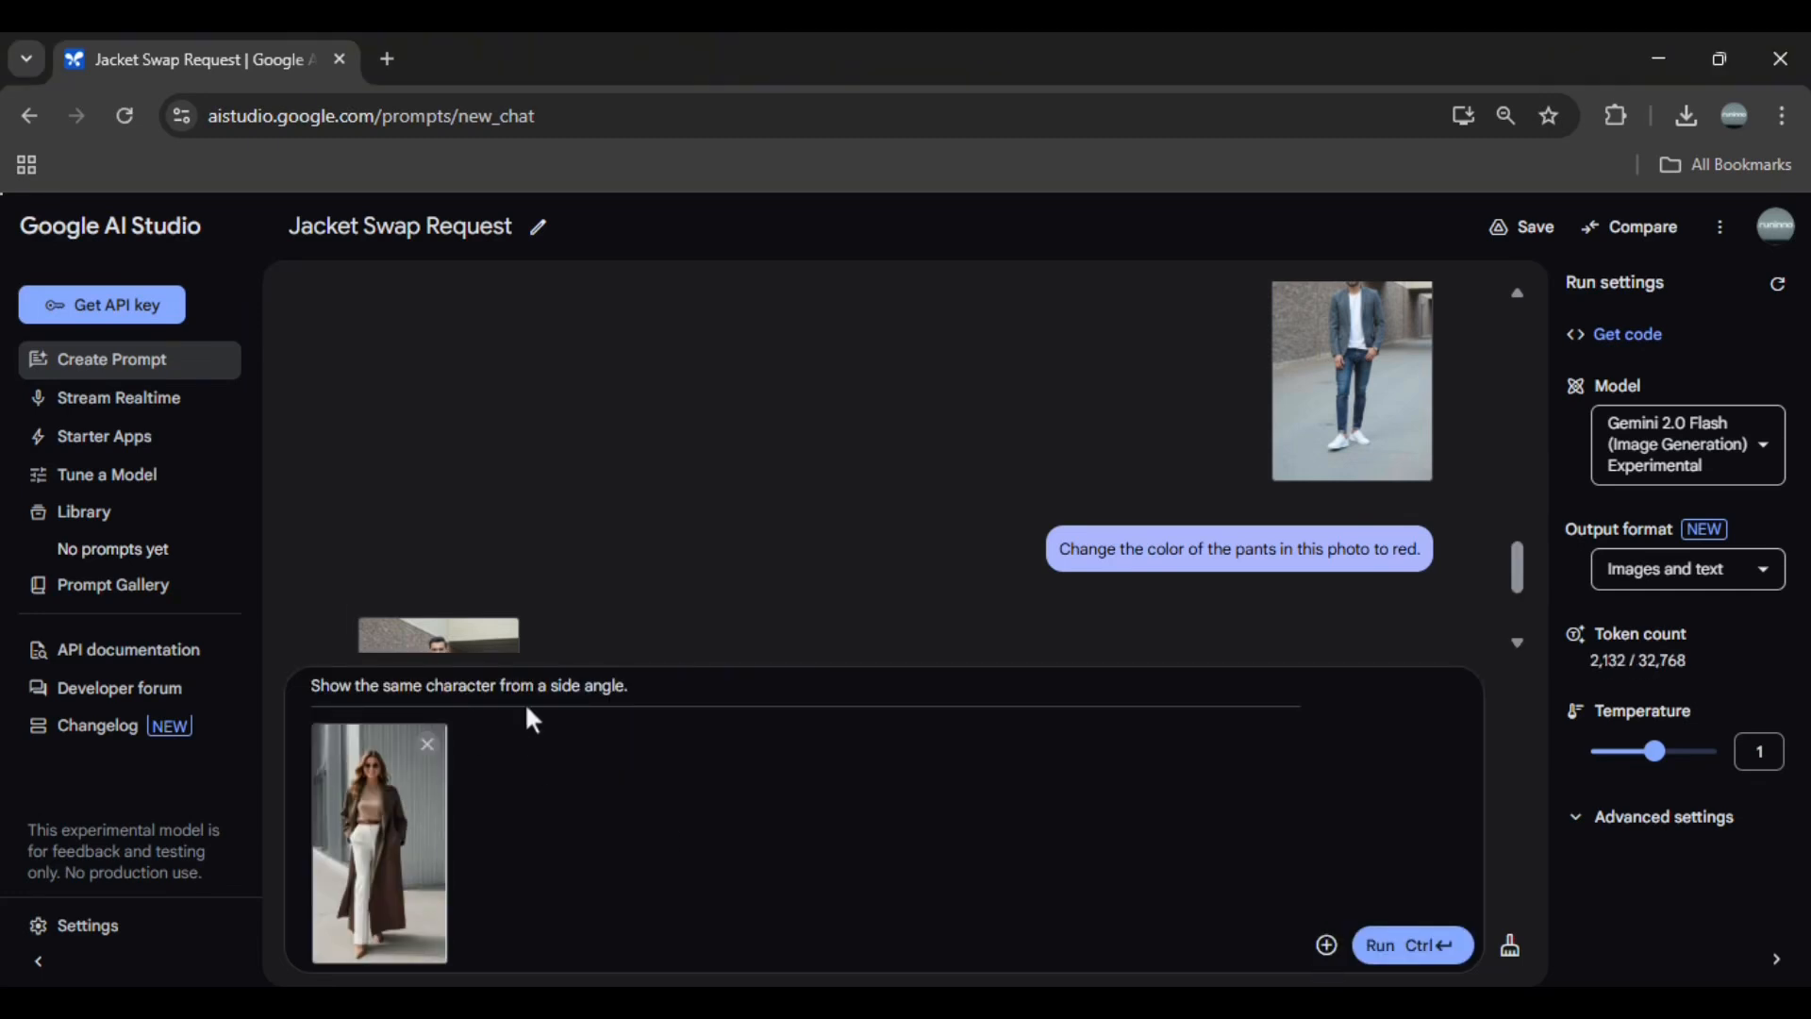
- Run "Show the same character from a side angle." on the photo of the woman in the brown coat and review the generated image
left_click(1384, 945)
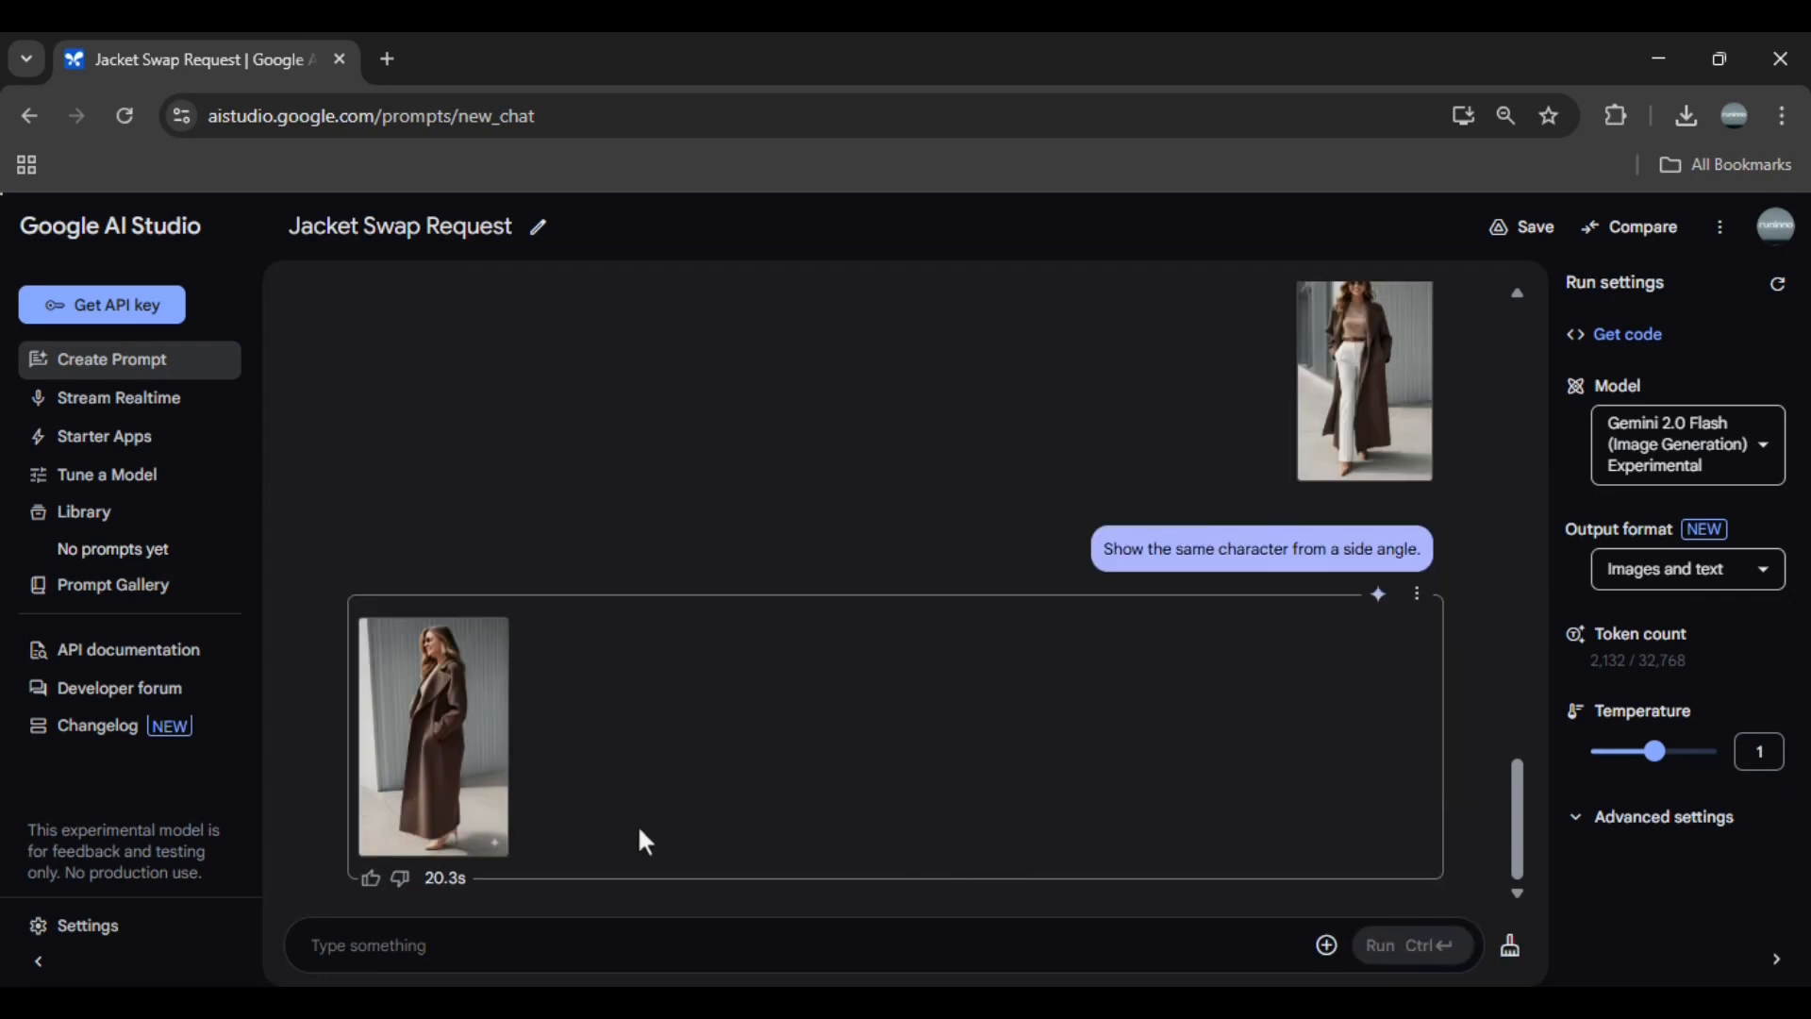
left_click(493, 842)
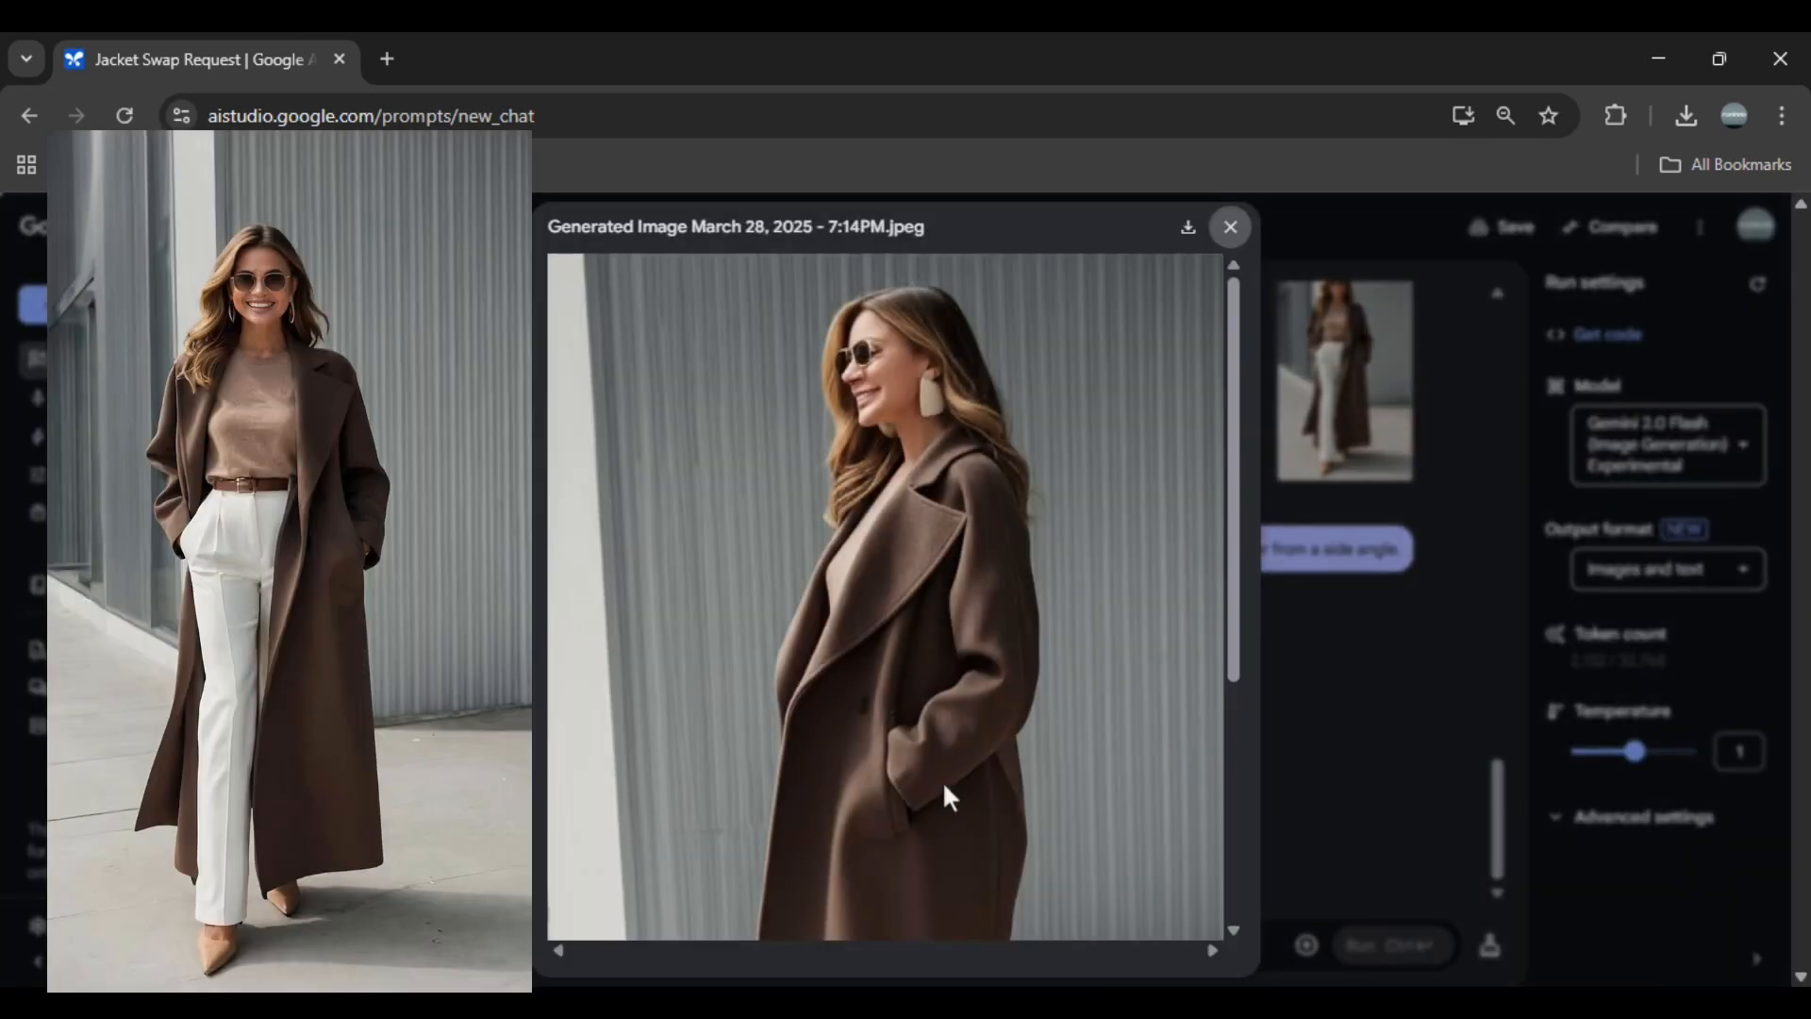
scroll(945, 789, "down", 5)
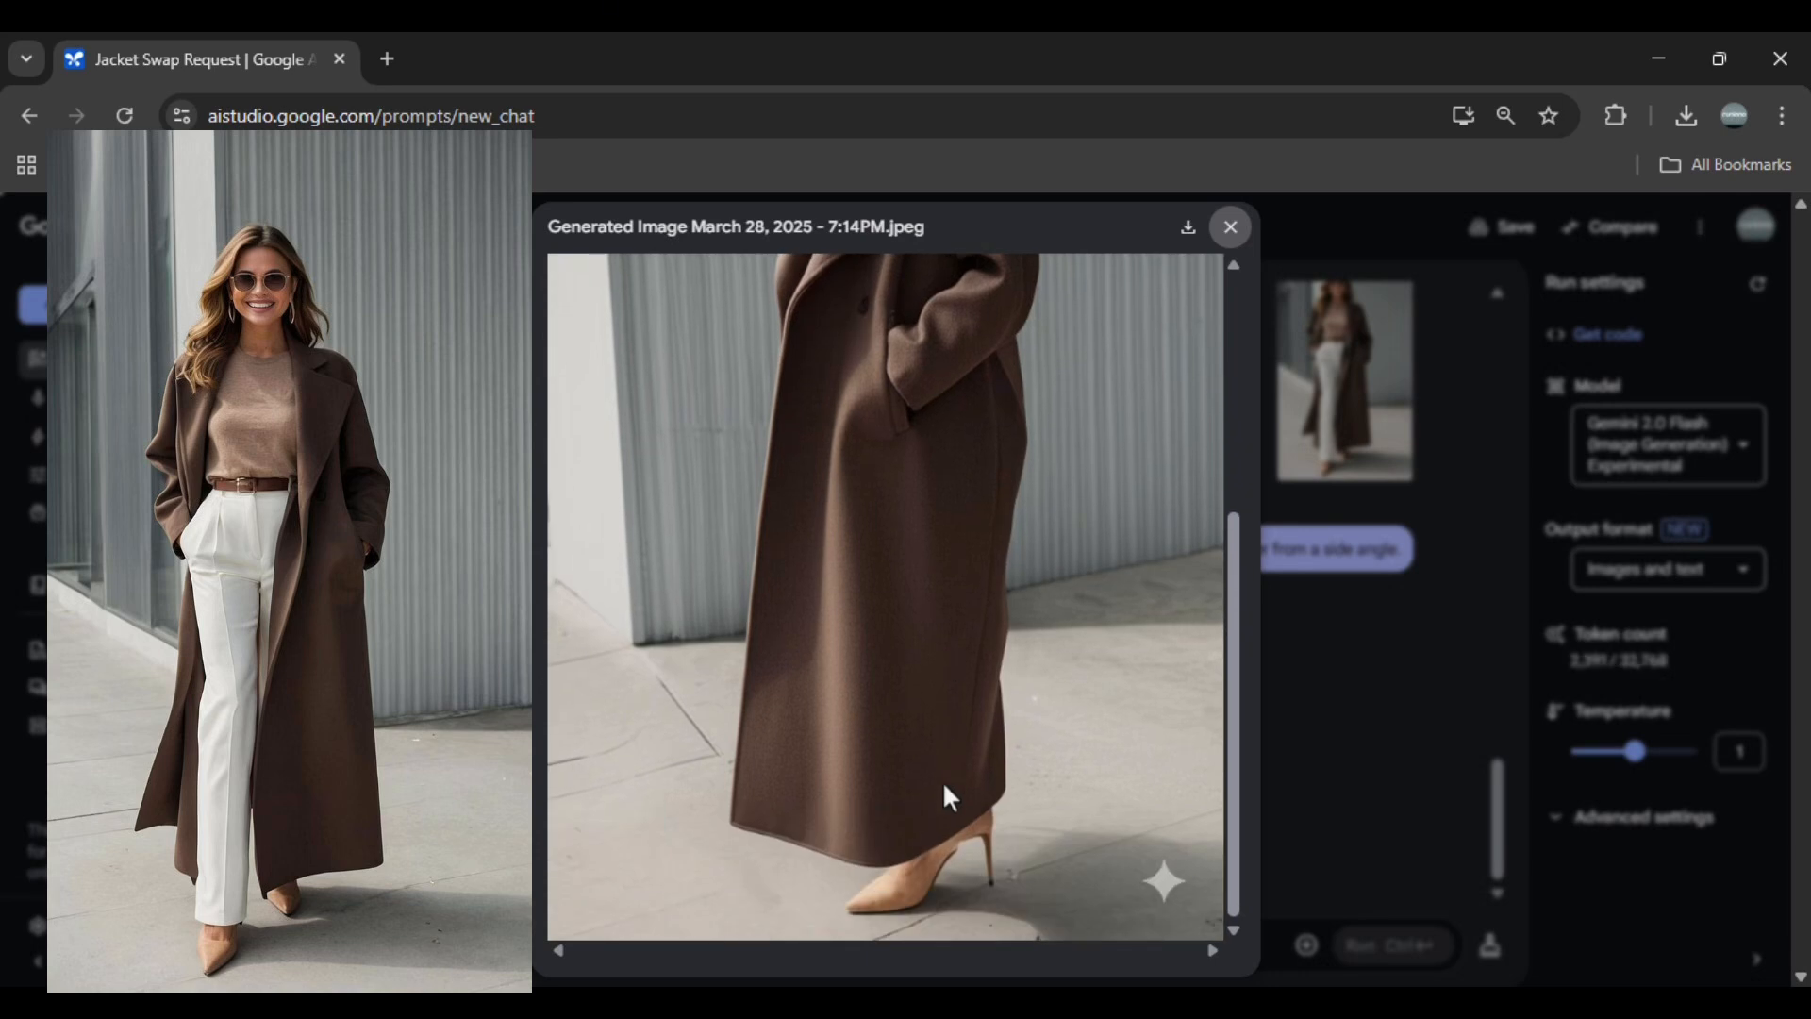
scroll(948, 797, "up", 5)
left_click(1322, 772)
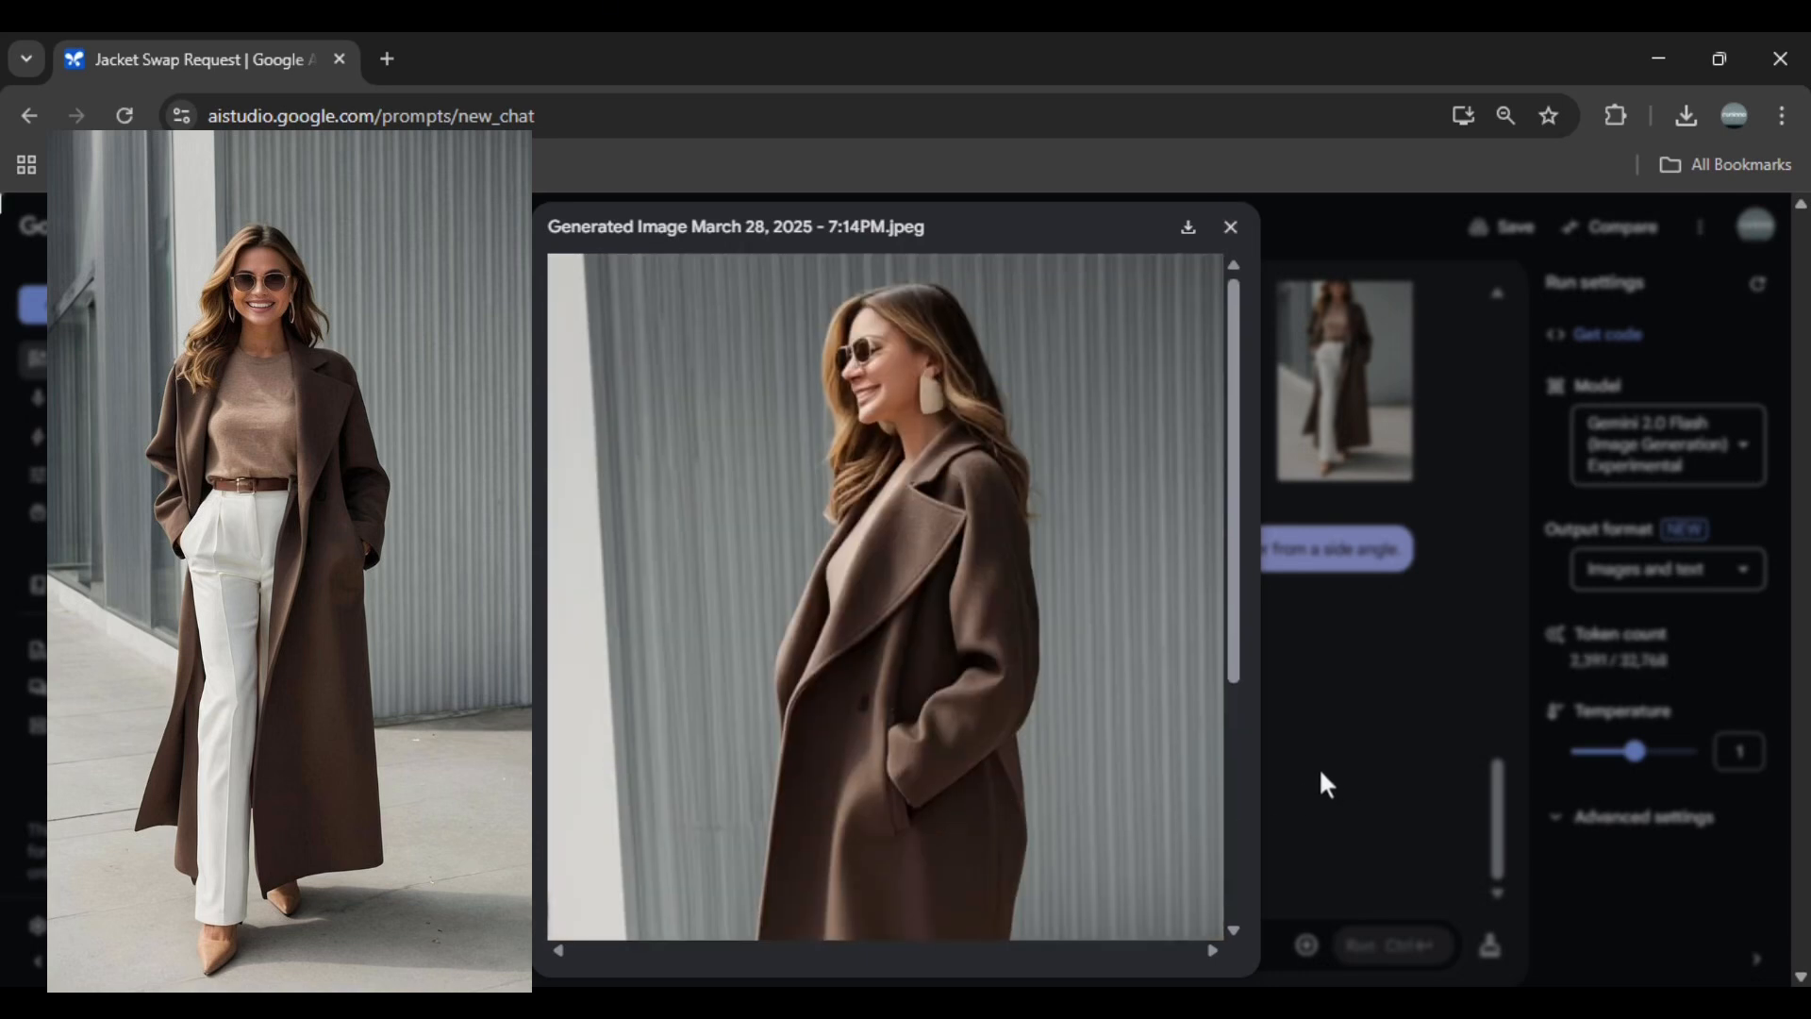
- Run the follow-up prompt "Show the same character from a back angle." and review the generated image at full size
left_click(1167, 953)
type("Show the same character from a back angle.")
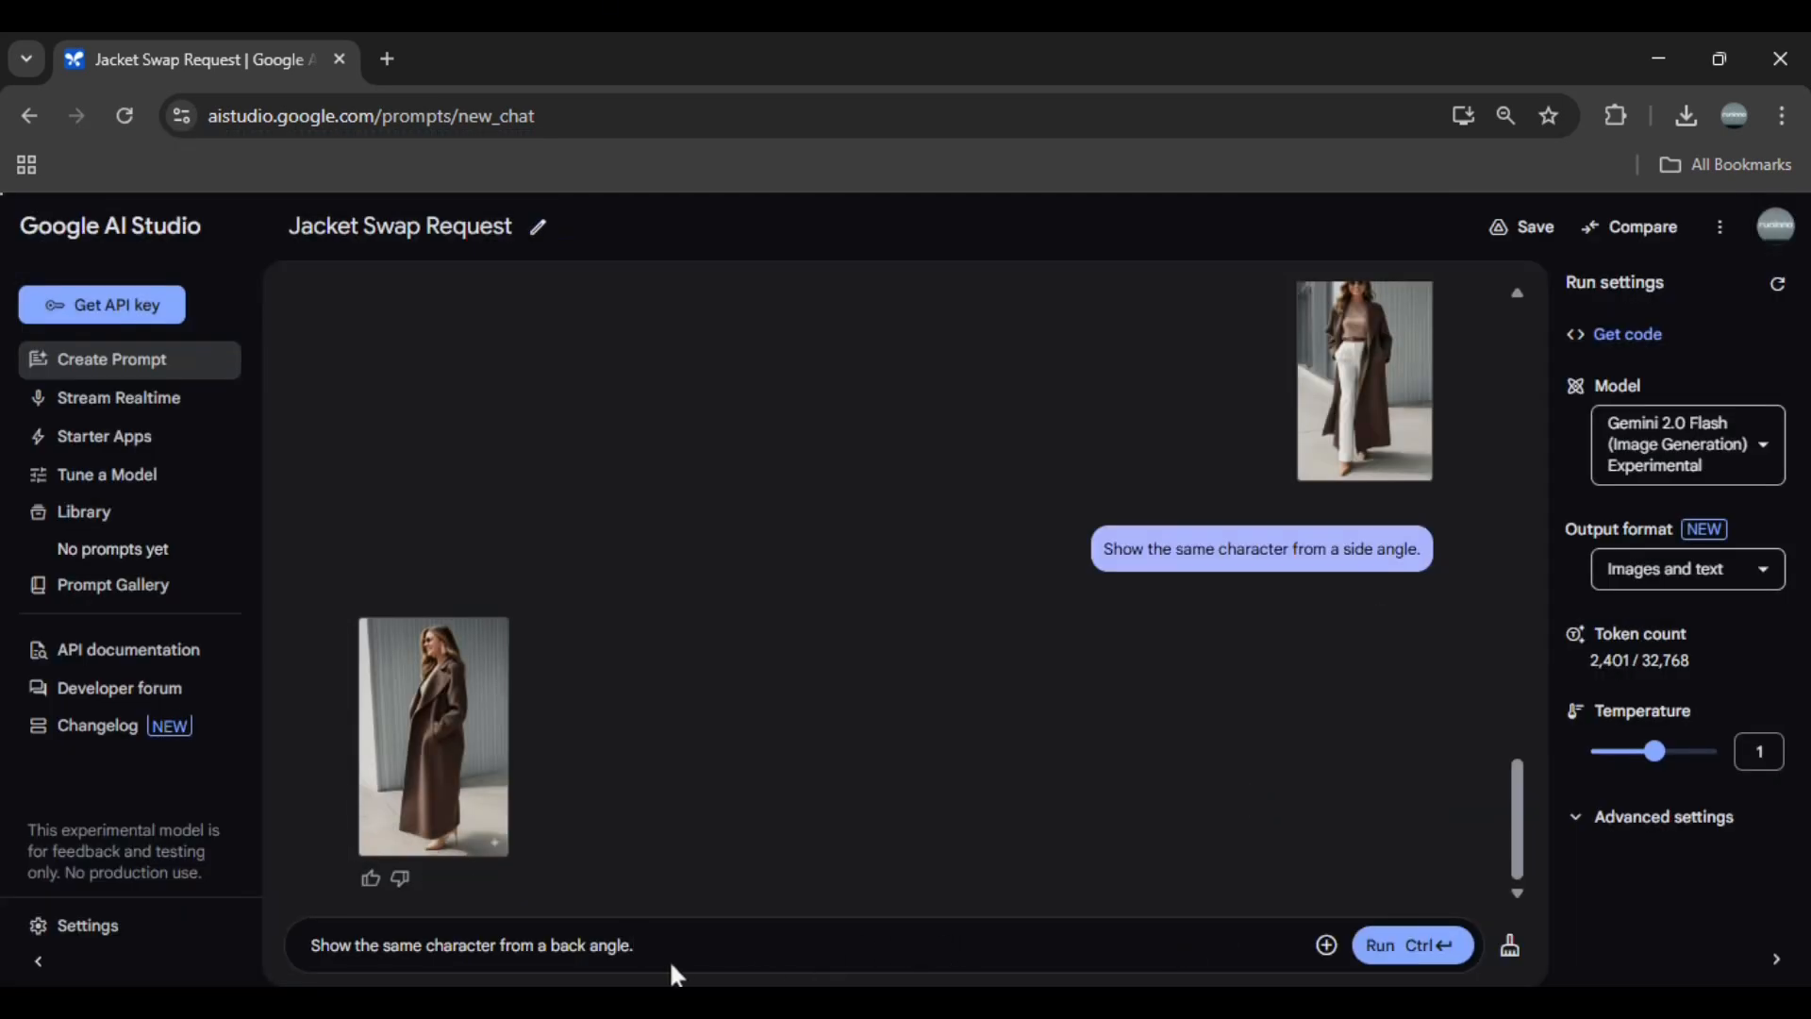
left_click(1382, 946)
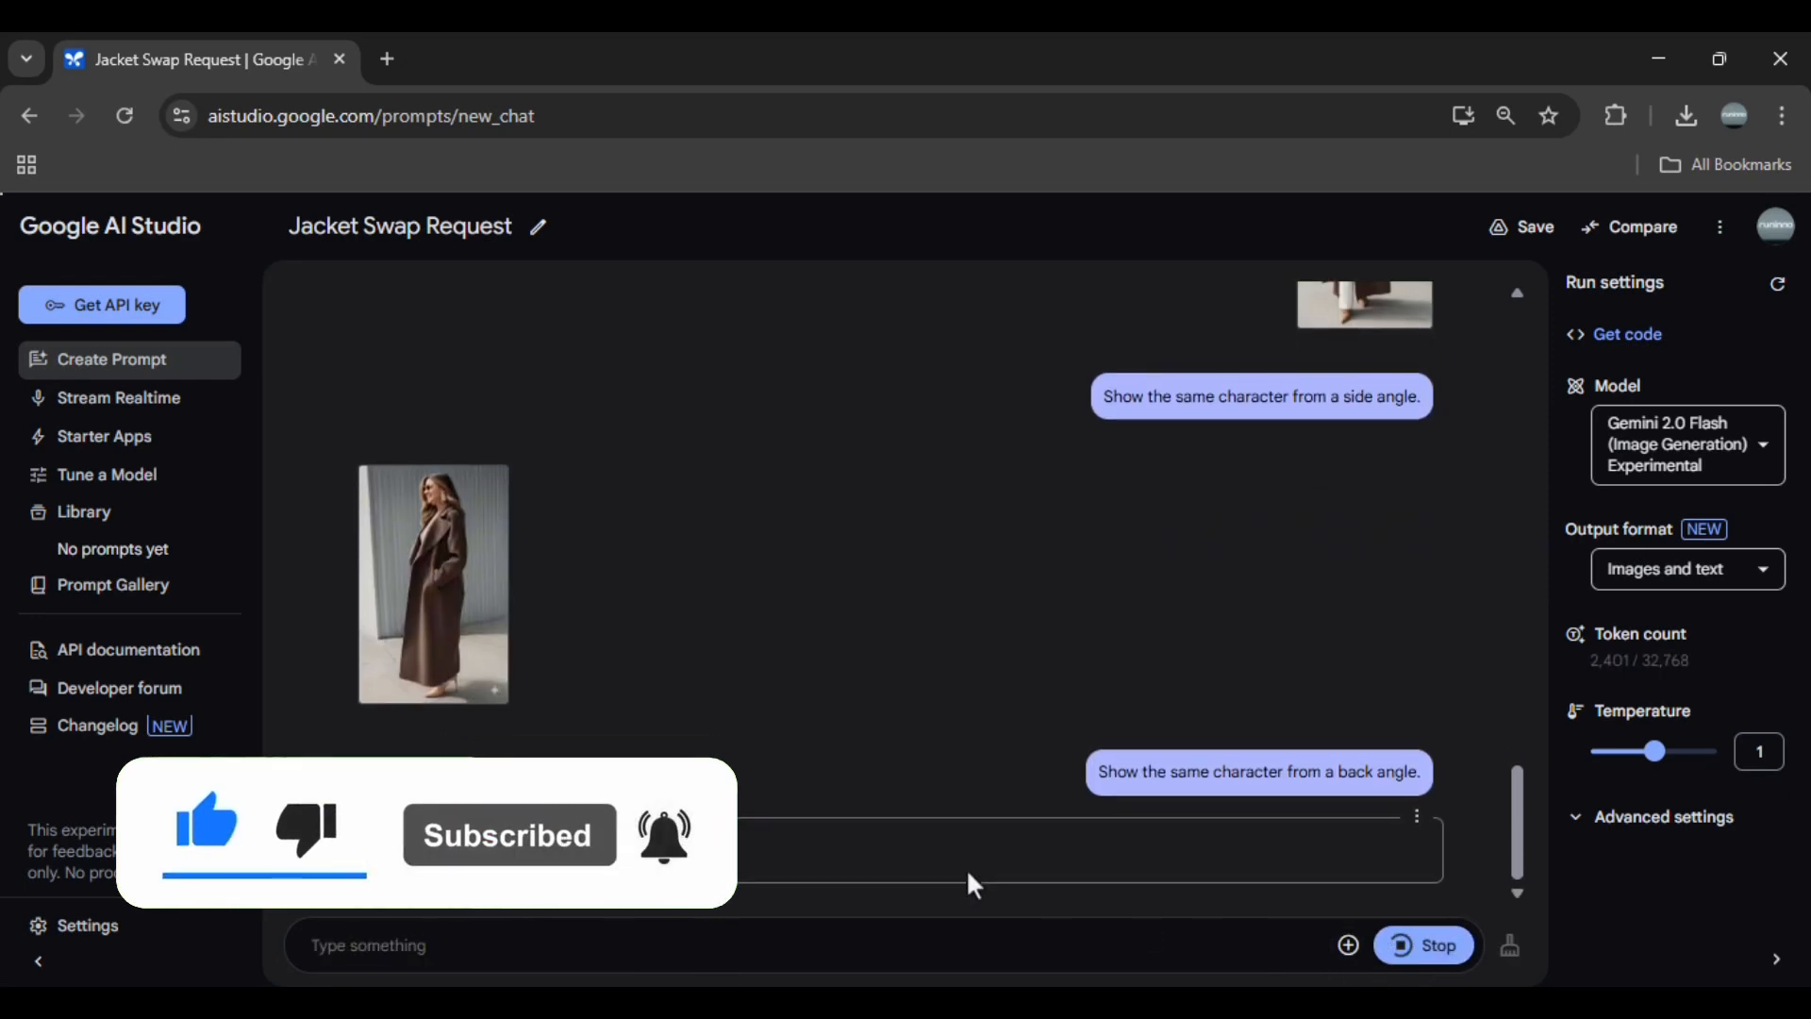
left_click(460, 840)
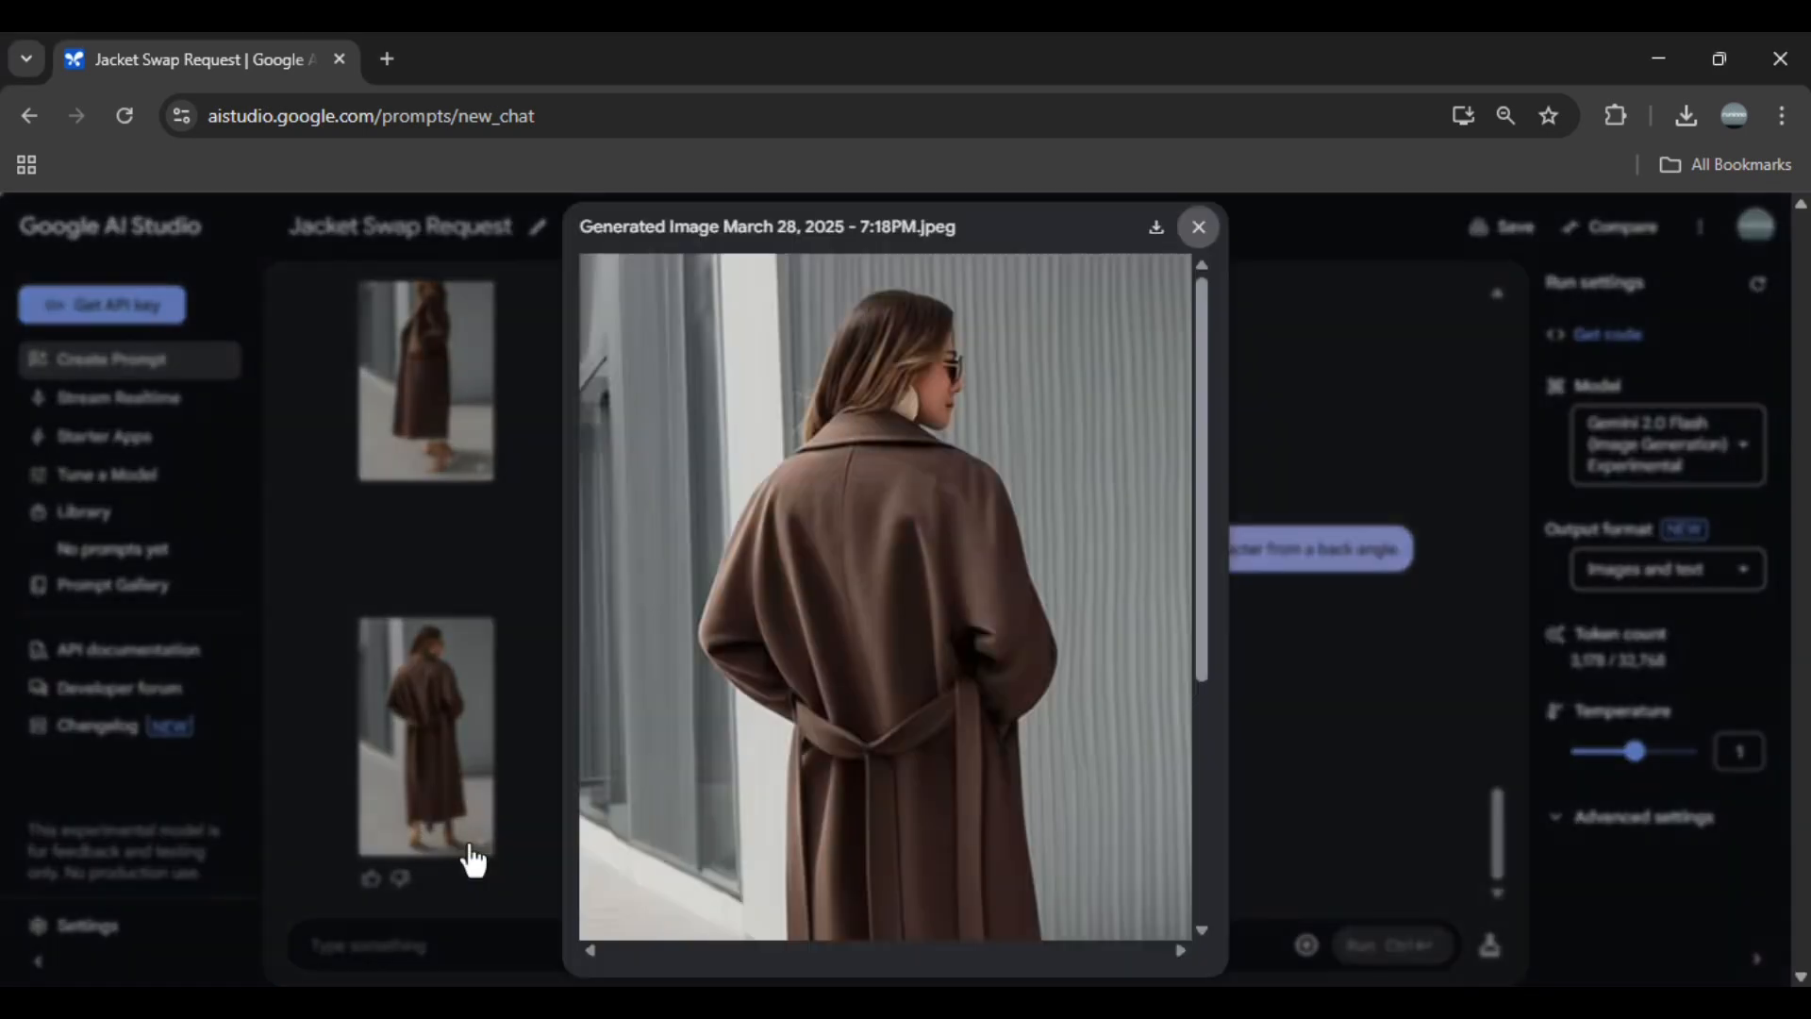
scroll(921, 788, "down", 5)
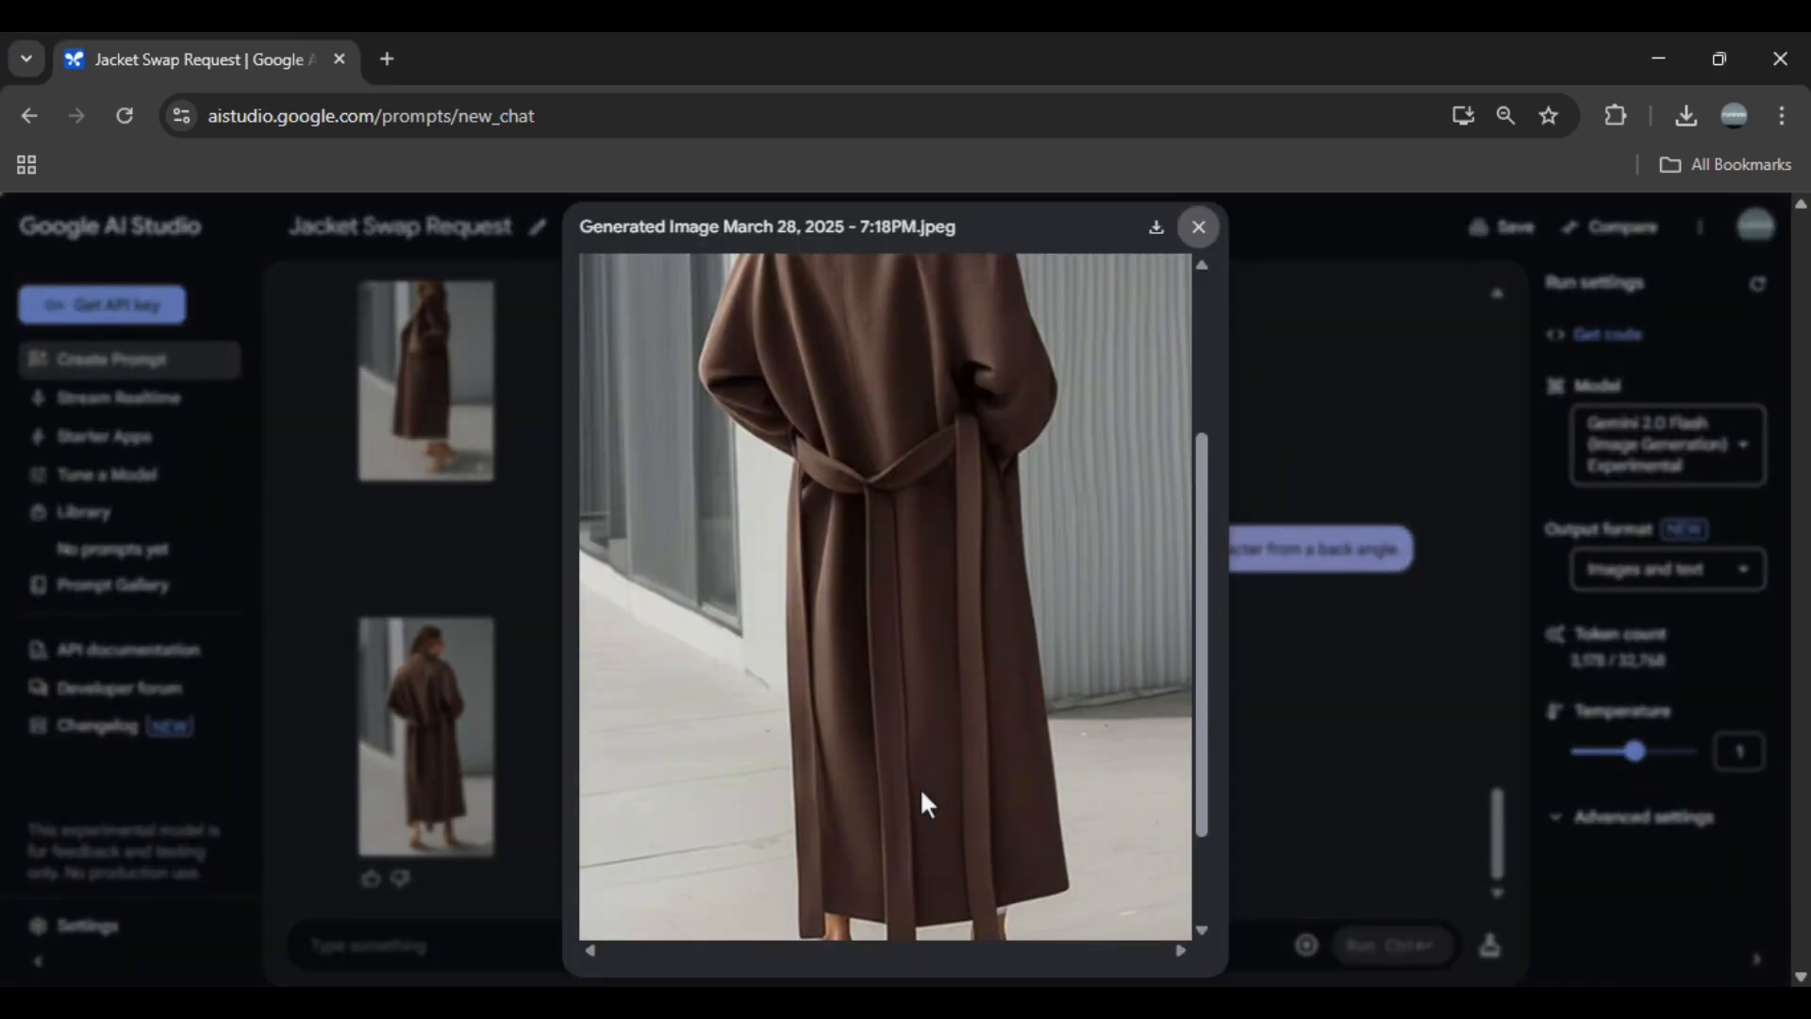
scroll(920, 790, "up", 8)
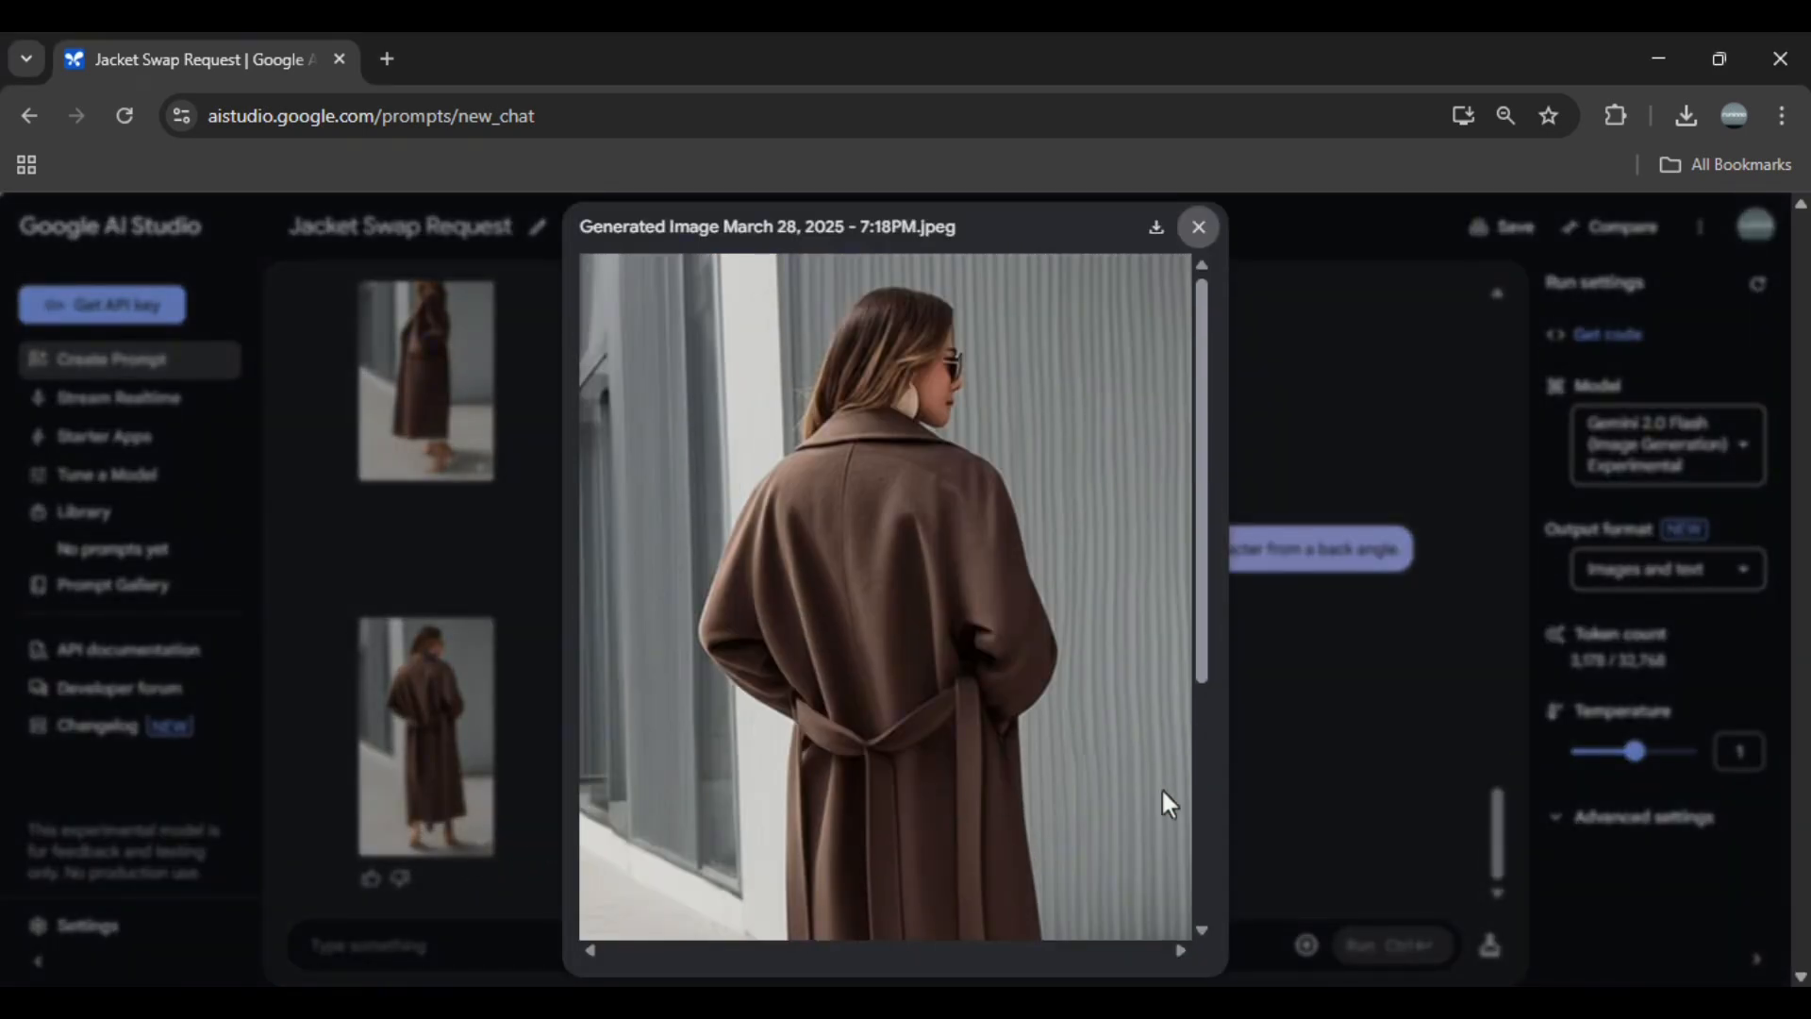
left_click(1279, 784)
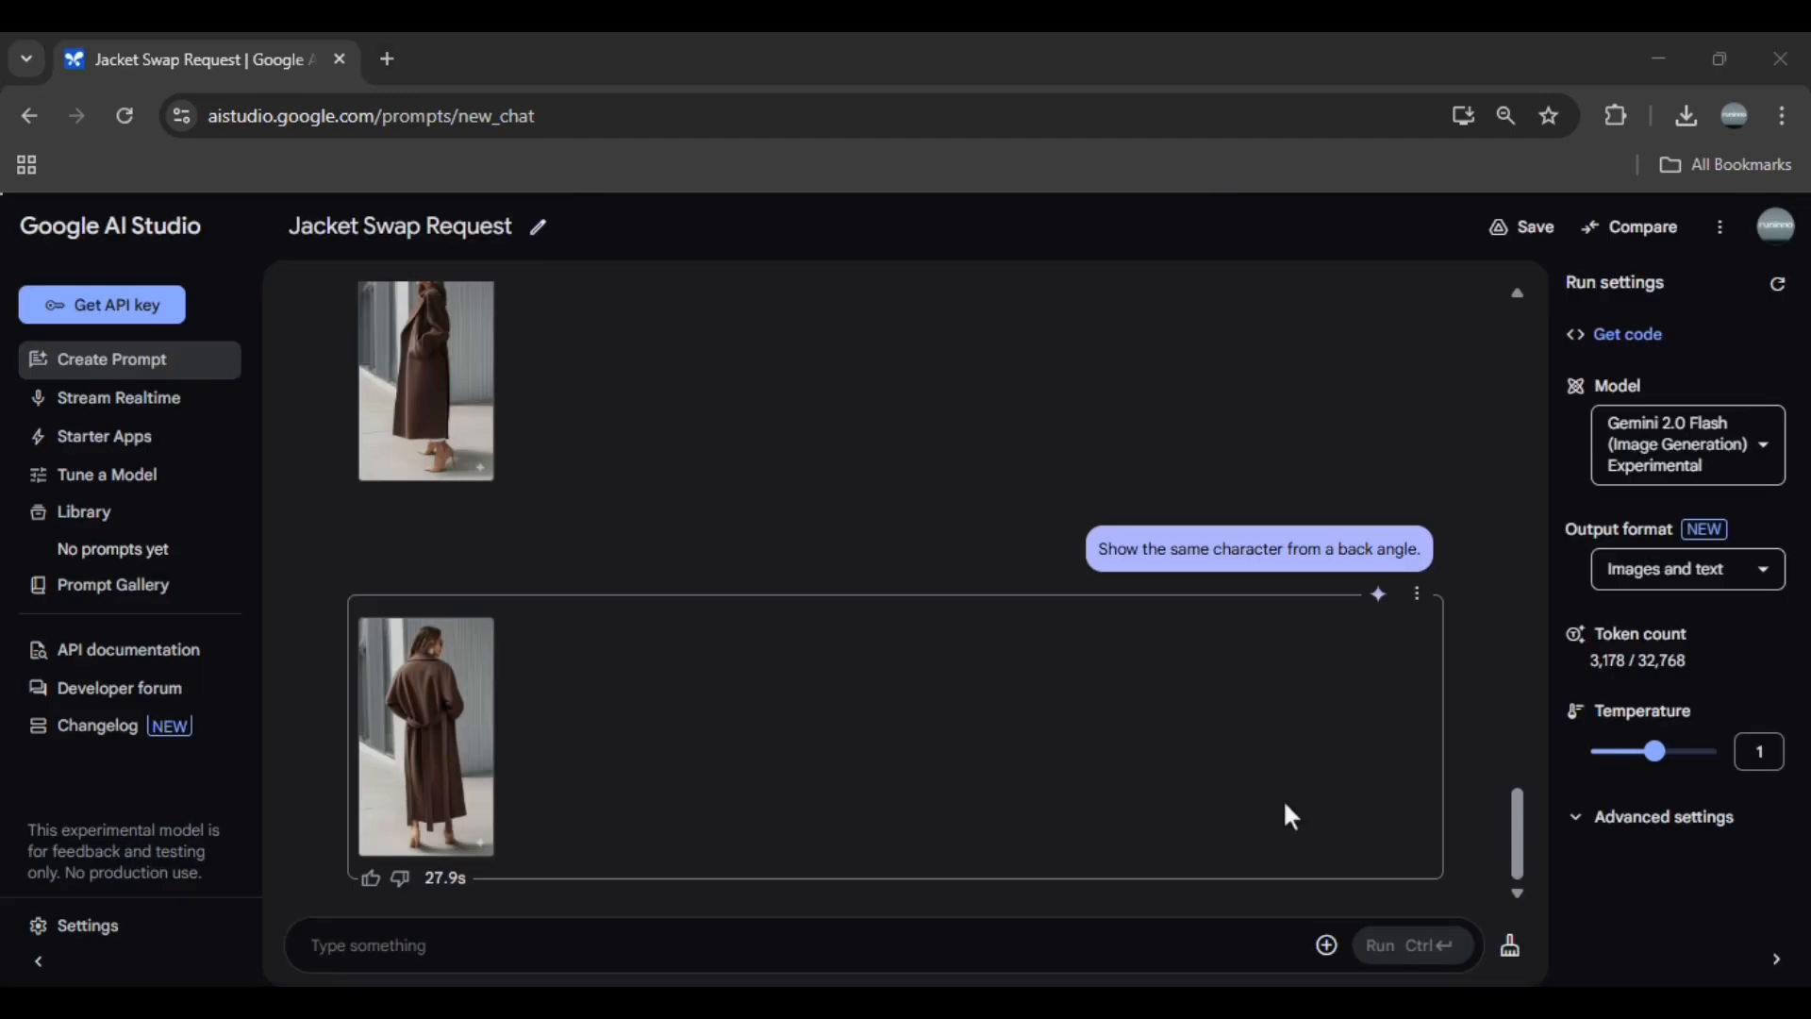
- Attach the photo of the woman on the steps, run "Remove all the people in the background of this photo behind the model.", and review the result
left_click(1326, 945)
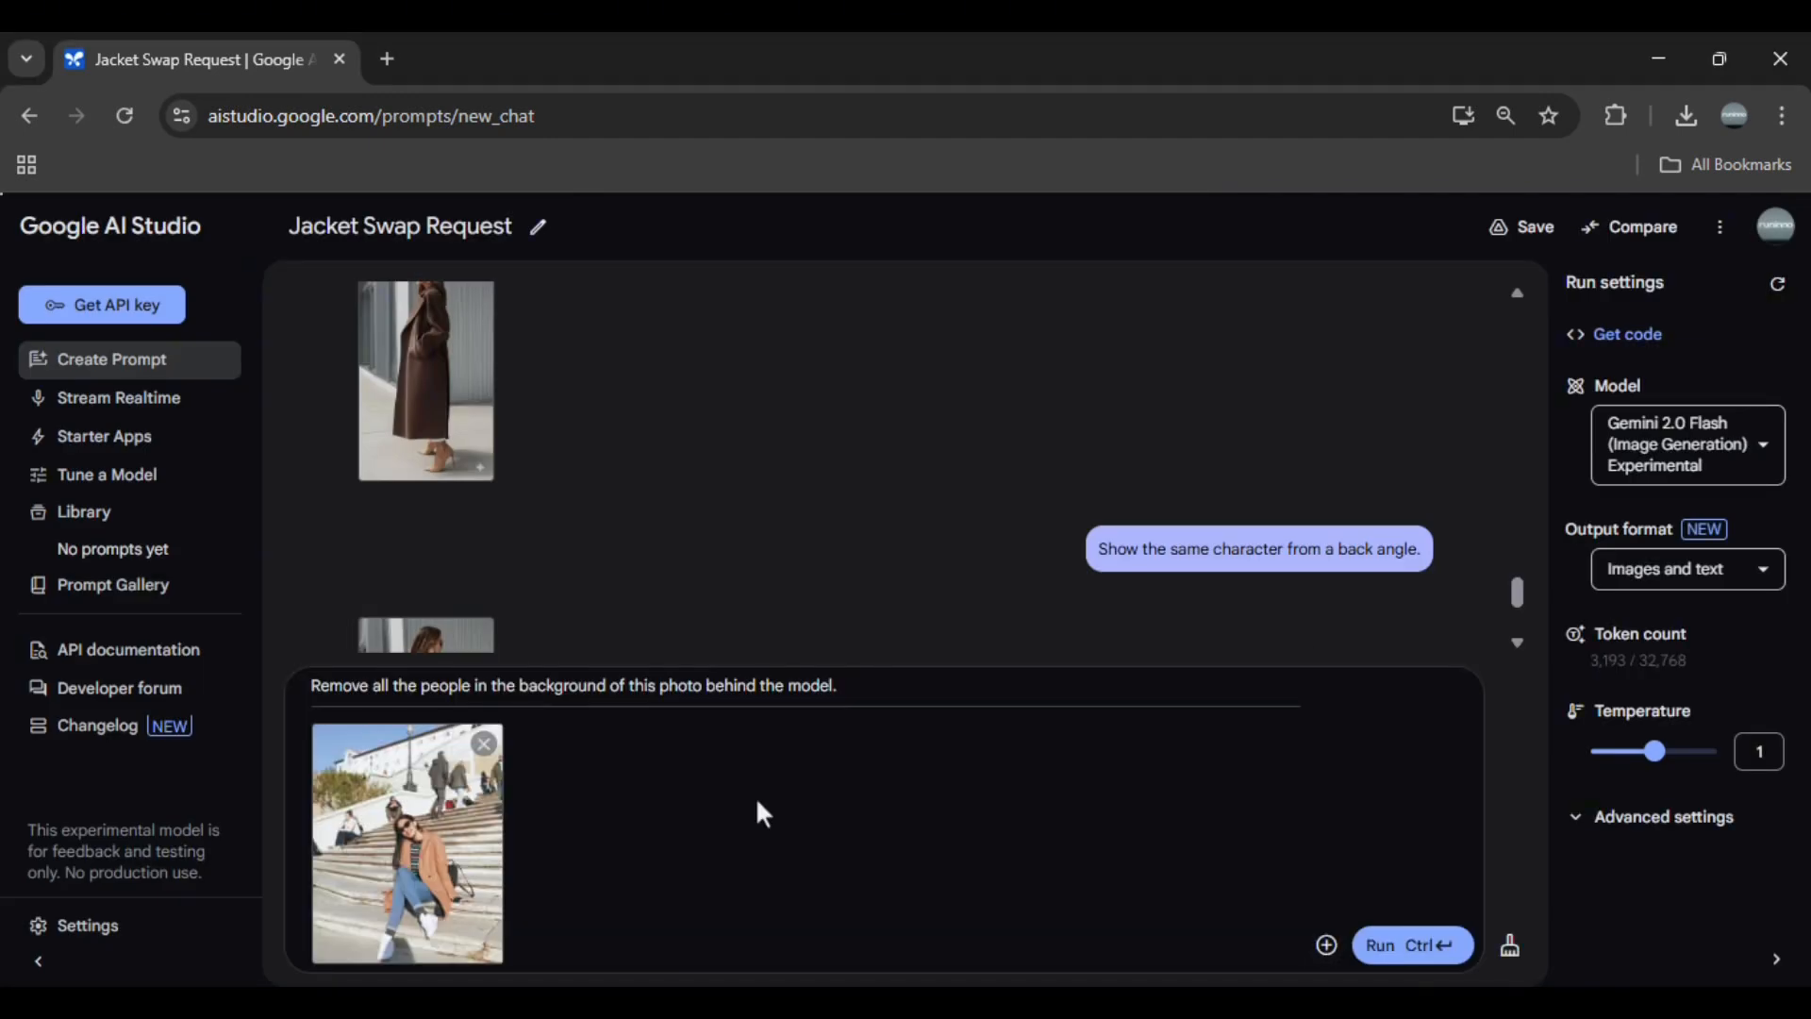
left_click(1377, 945)
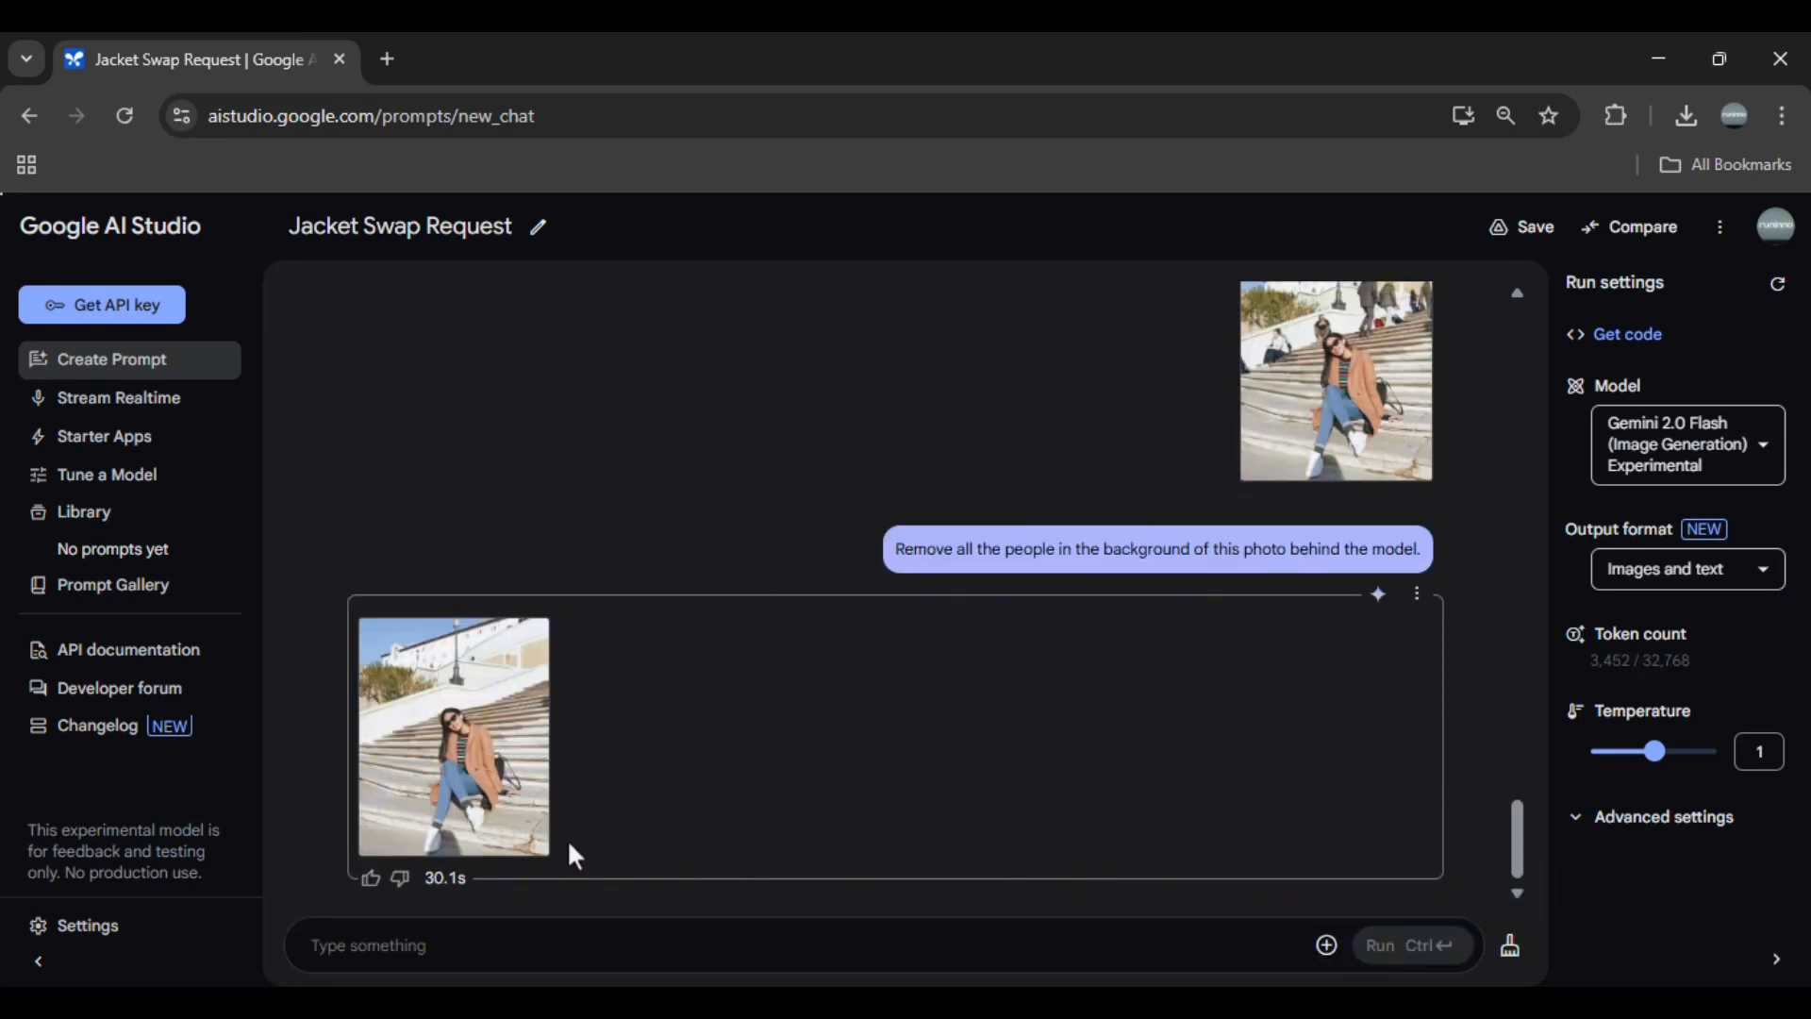
left_click(519, 844)
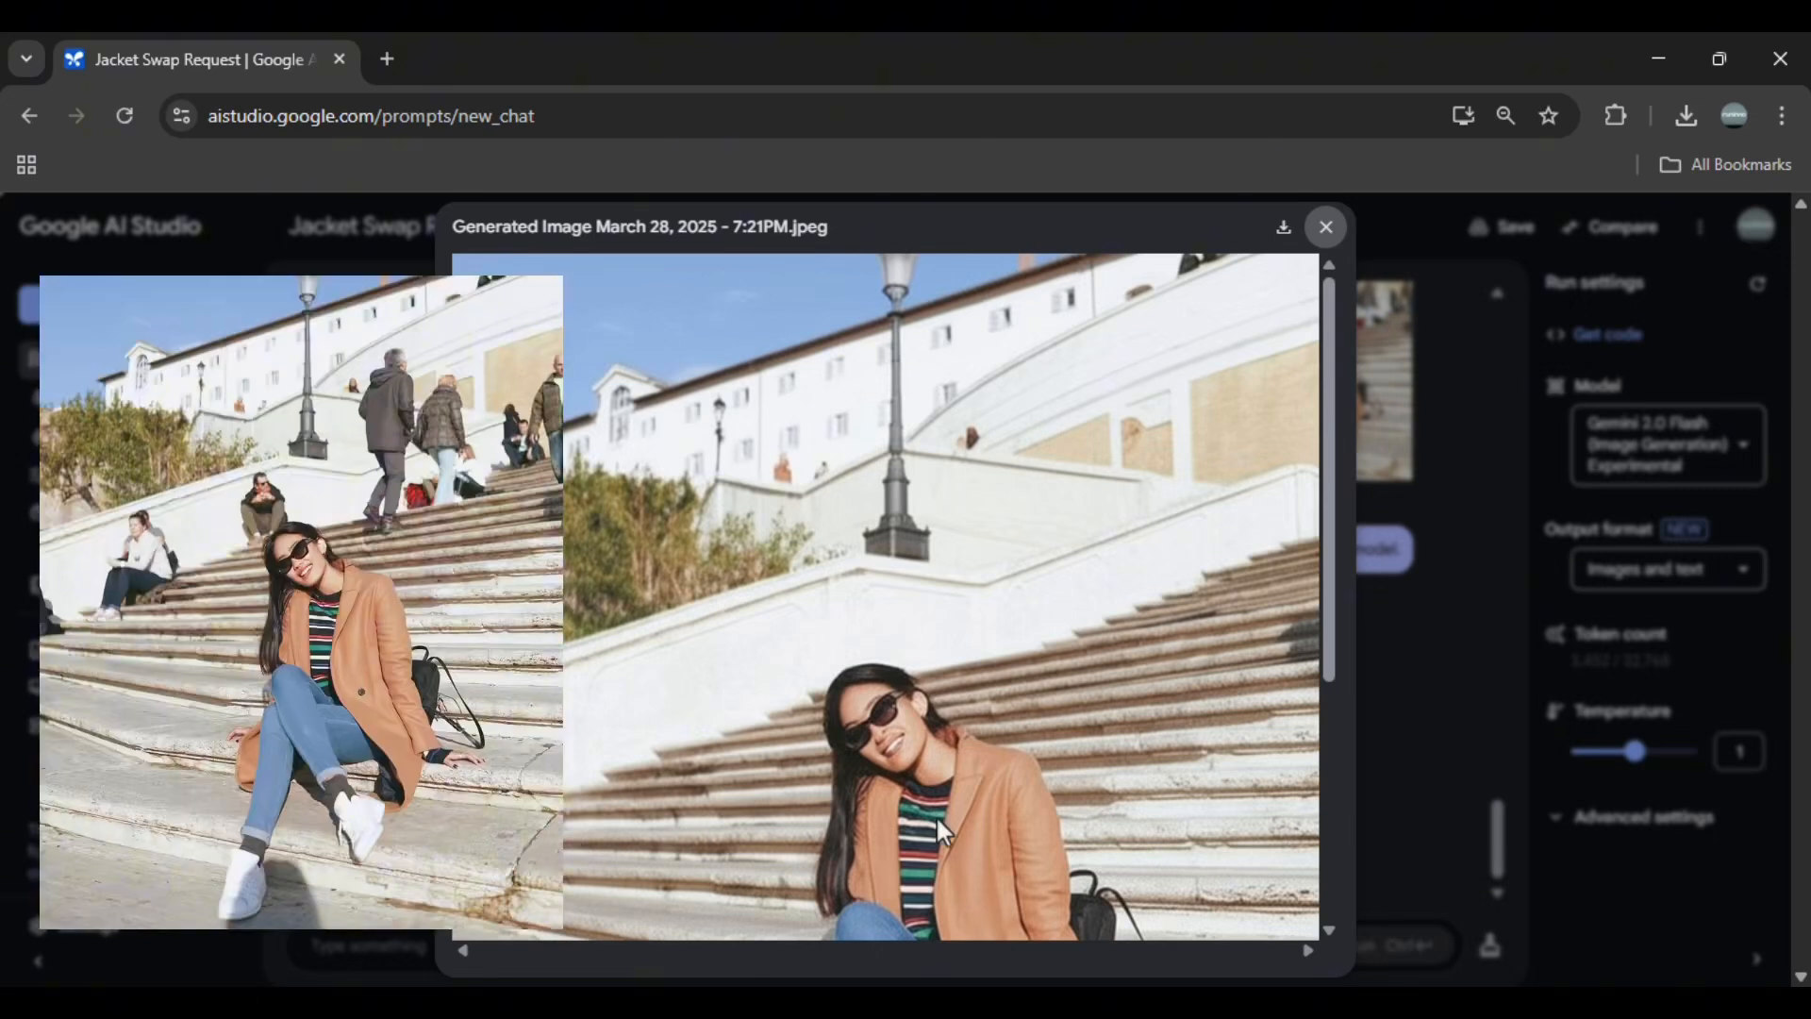
scroll(935, 814, "down", 3)
scroll(936, 815, "down", 1)
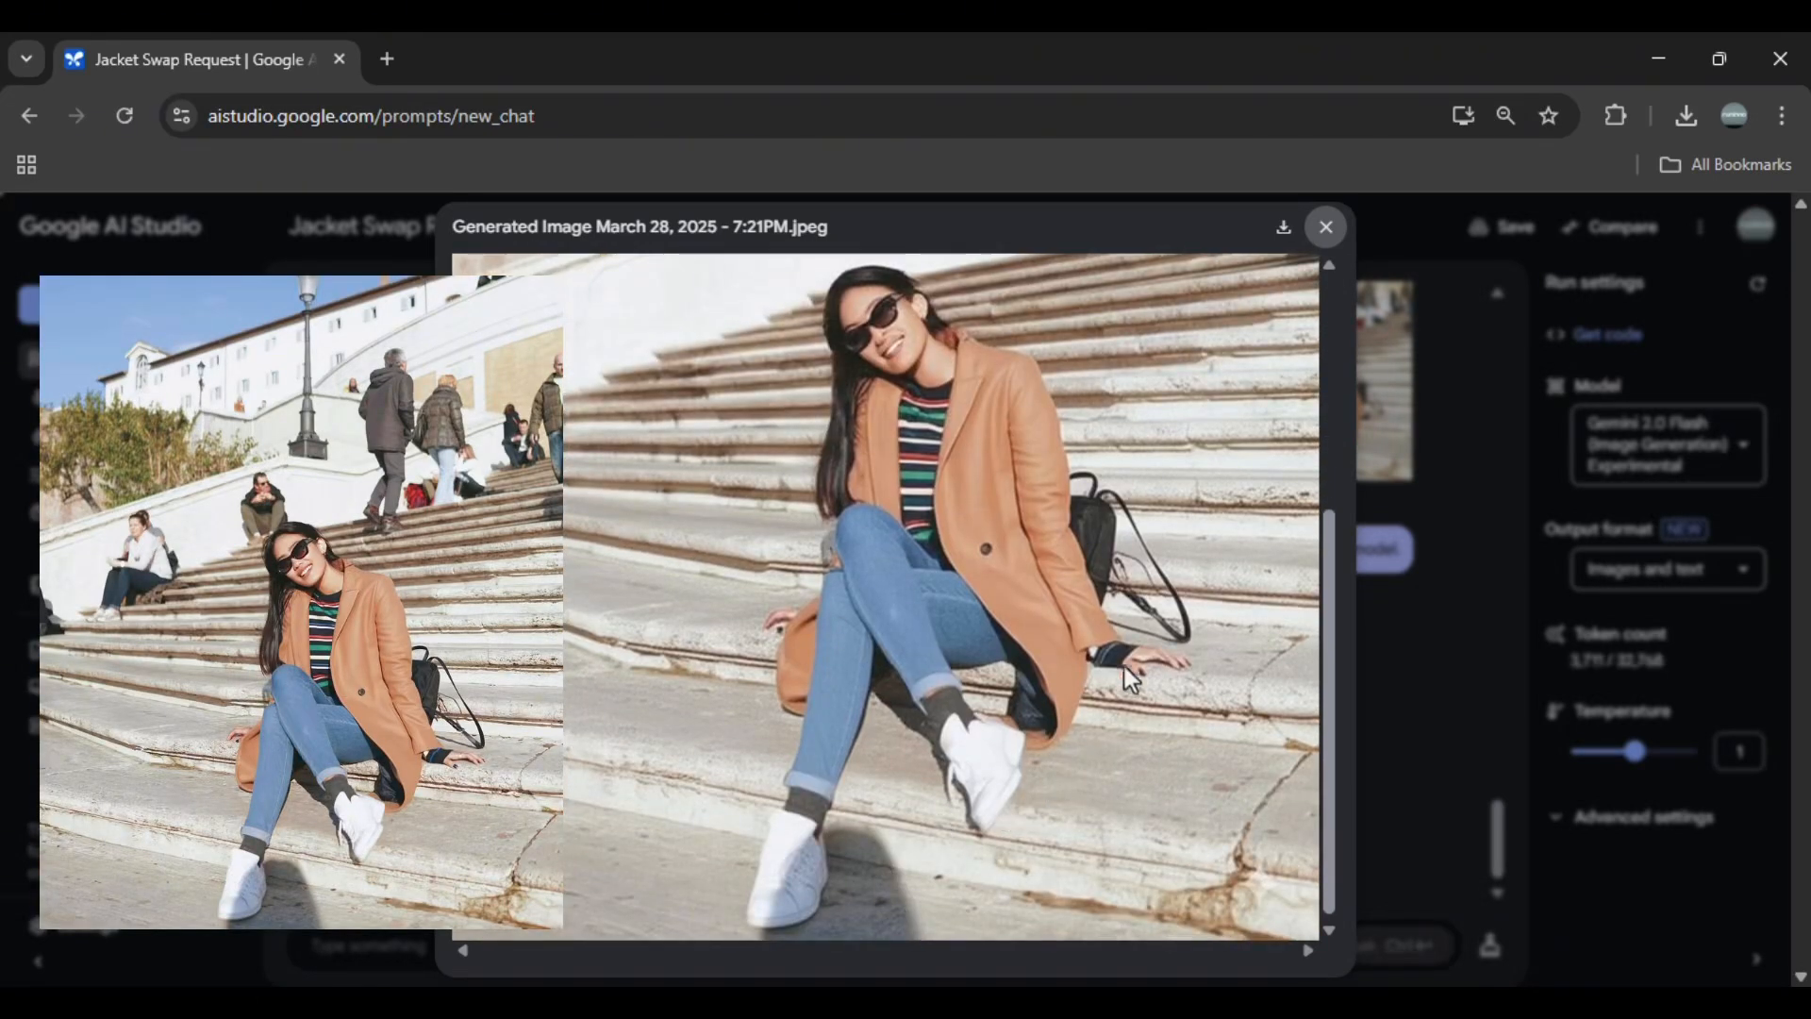
left_click(1377, 738)
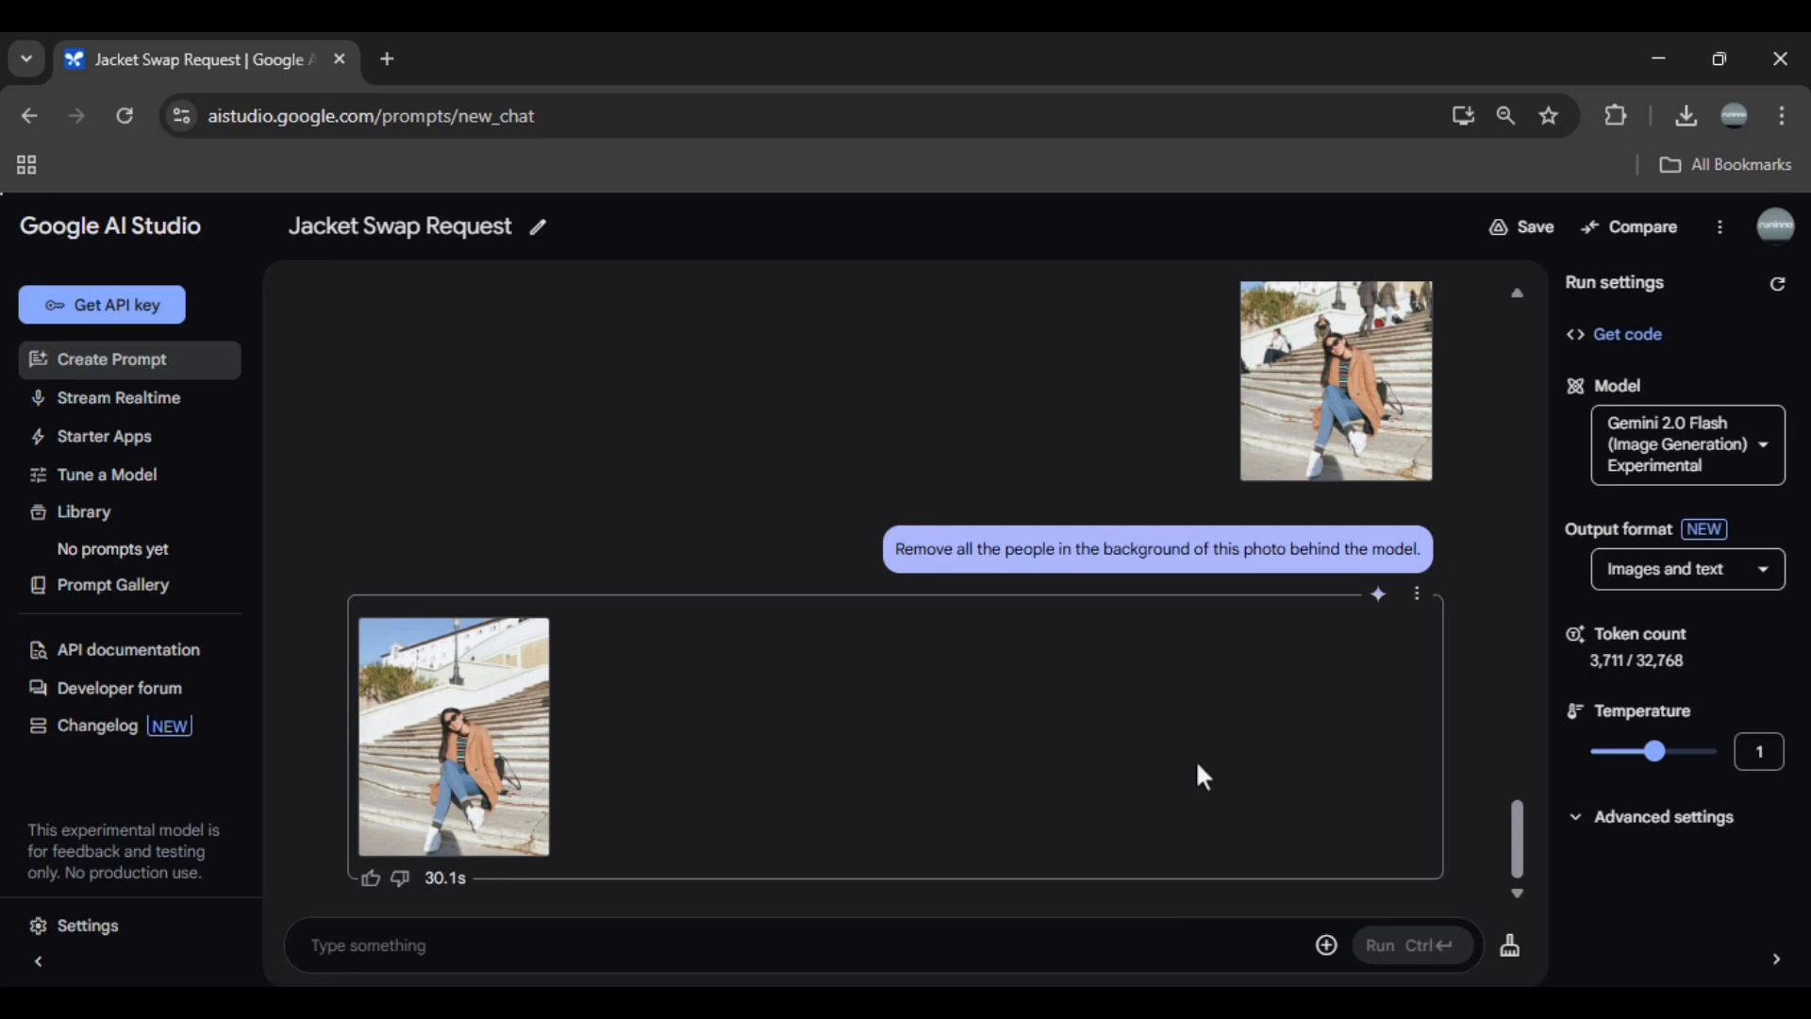
- Attach the portrait of the curly-haired woman, run "remove the watermark from this image.", and view the generated image at full size
left_click(1326, 945)
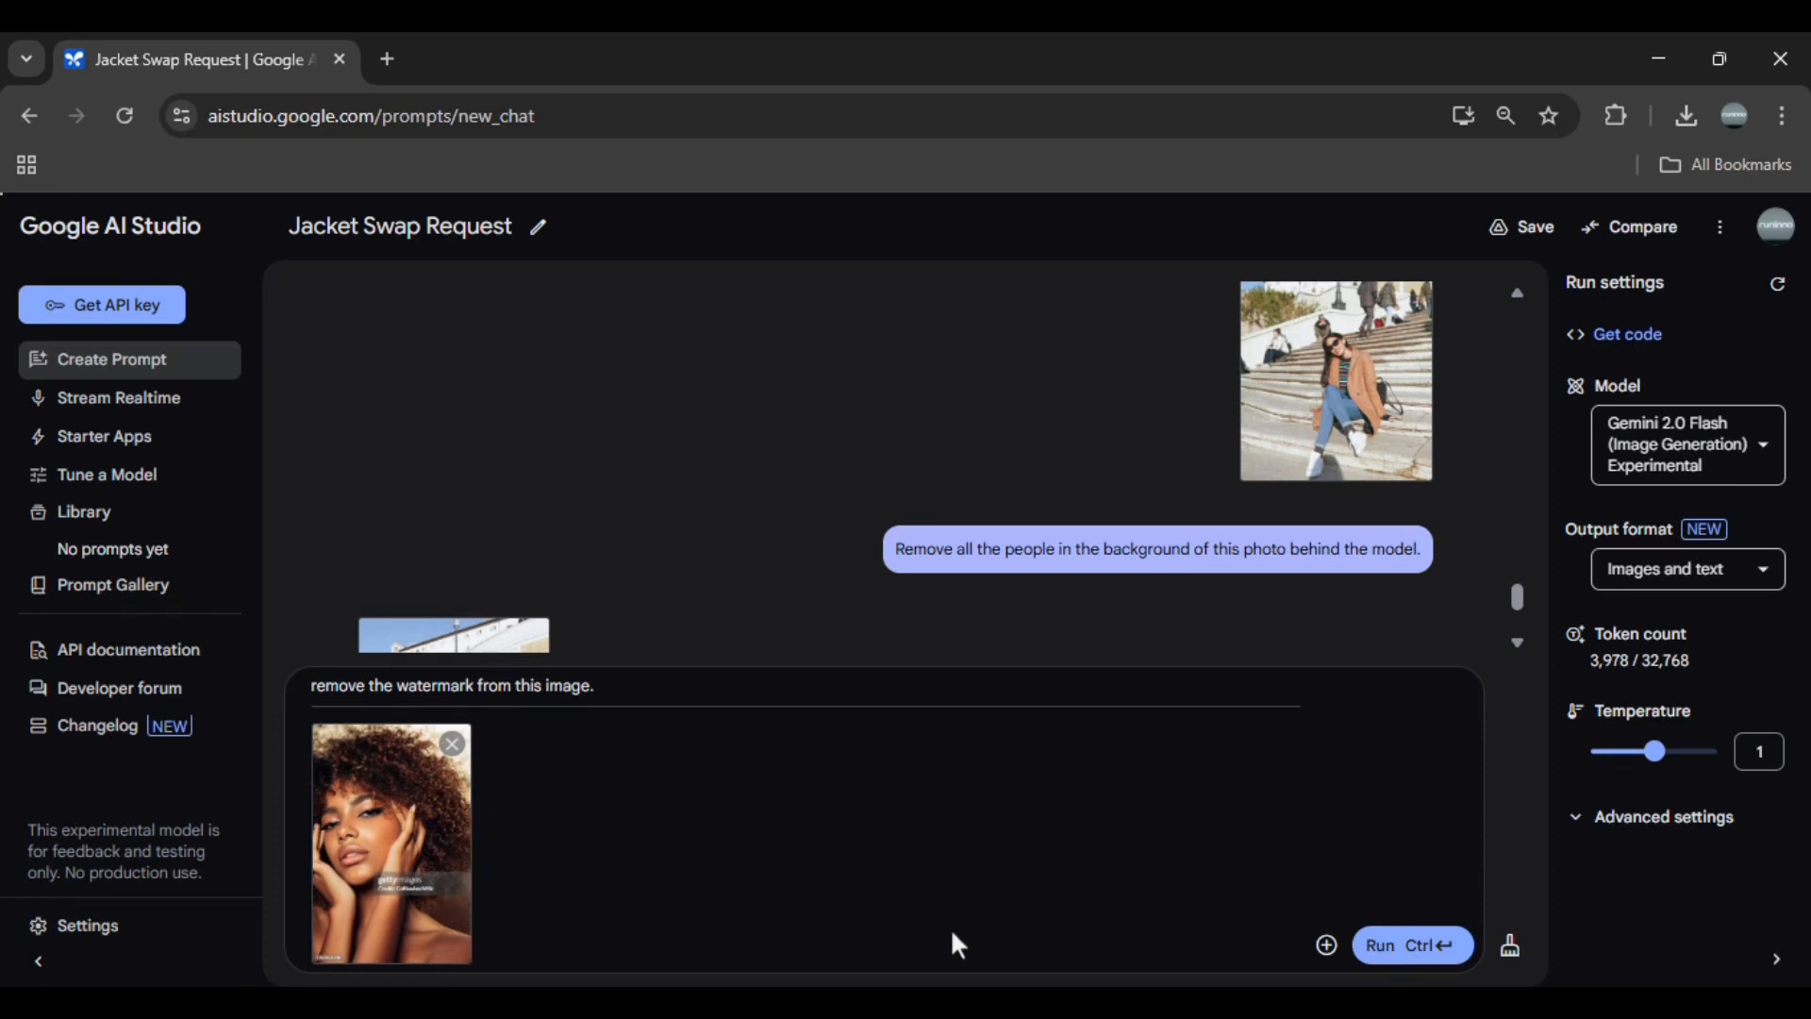
left_click(1403, 945)
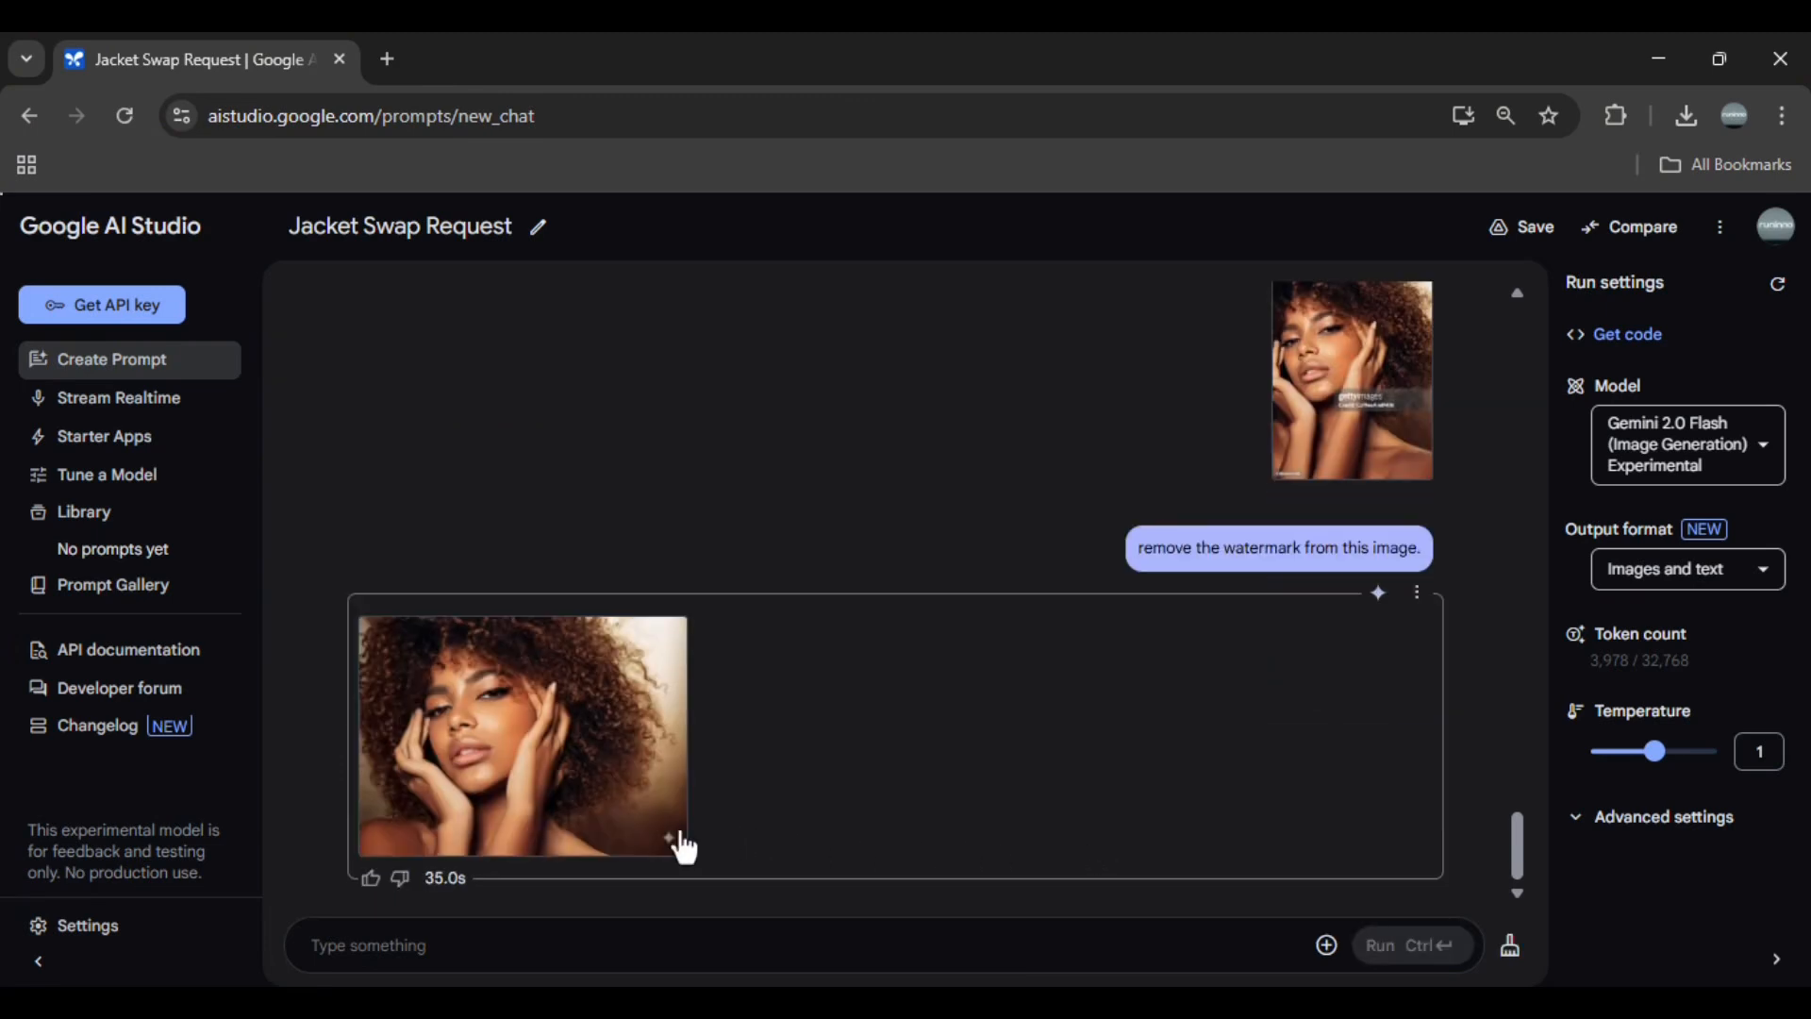
left_click(665, 836)
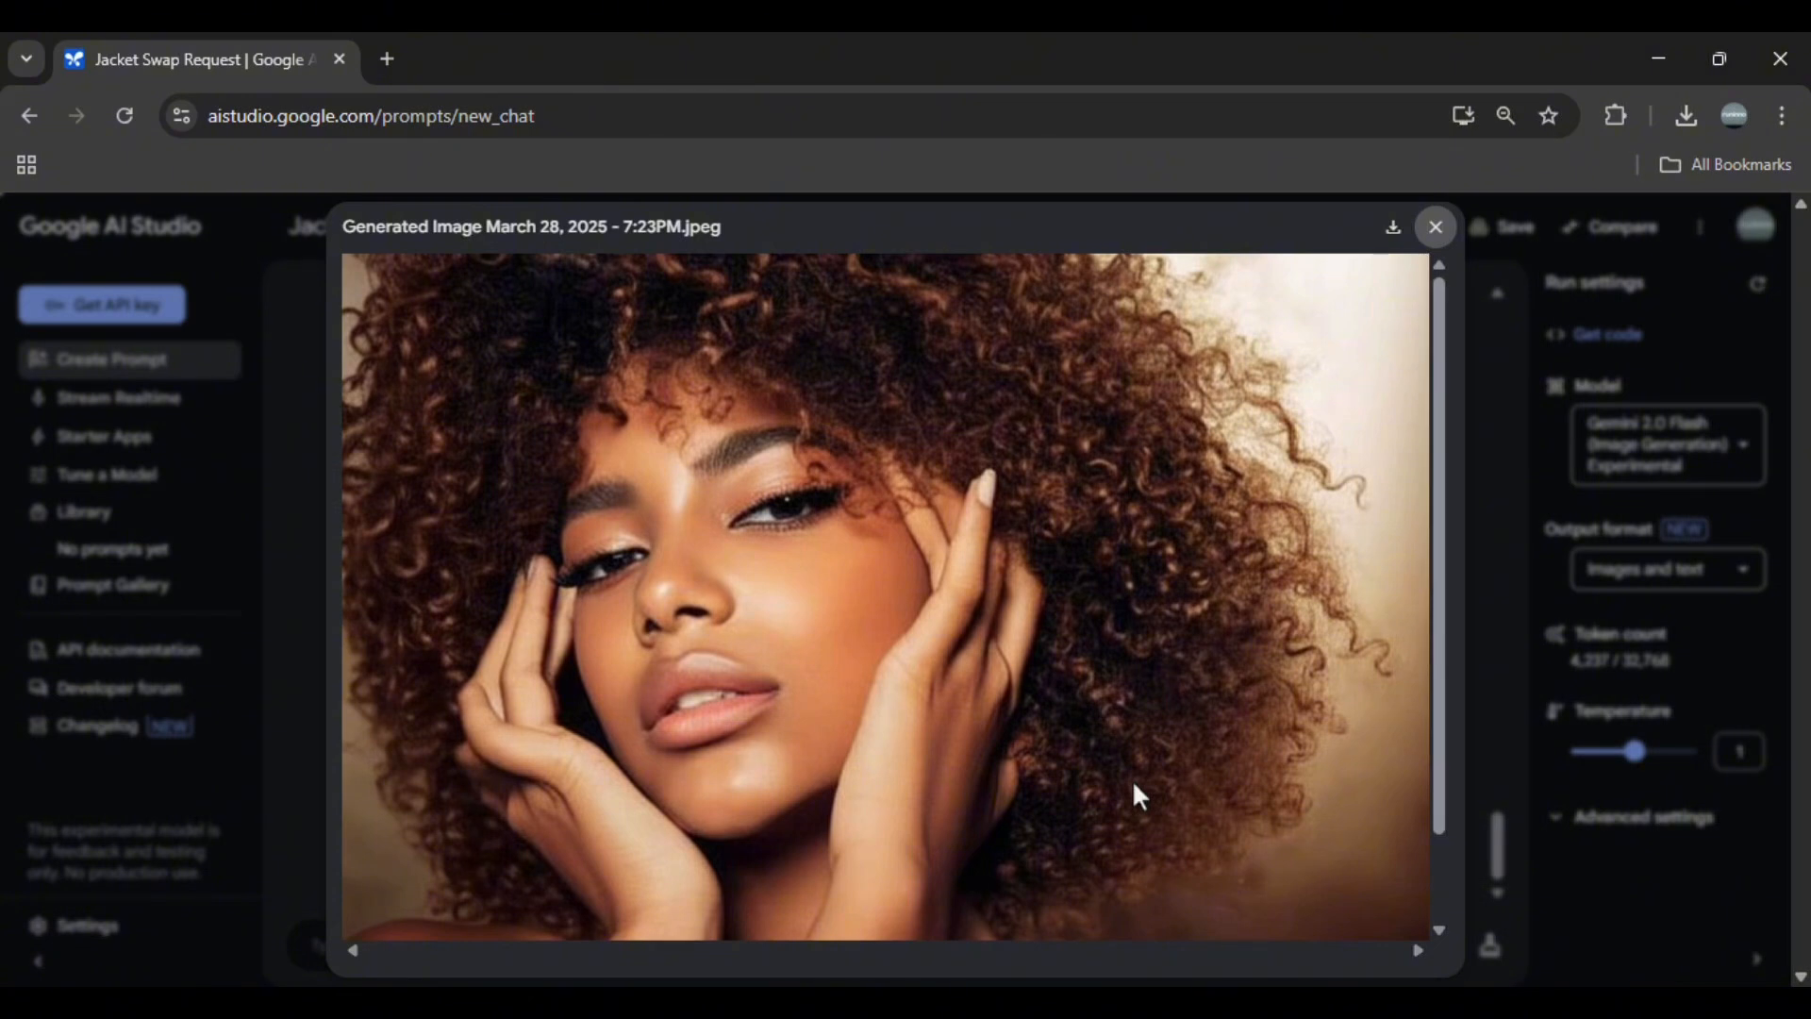
scroll(1134, 786, "down", 1)
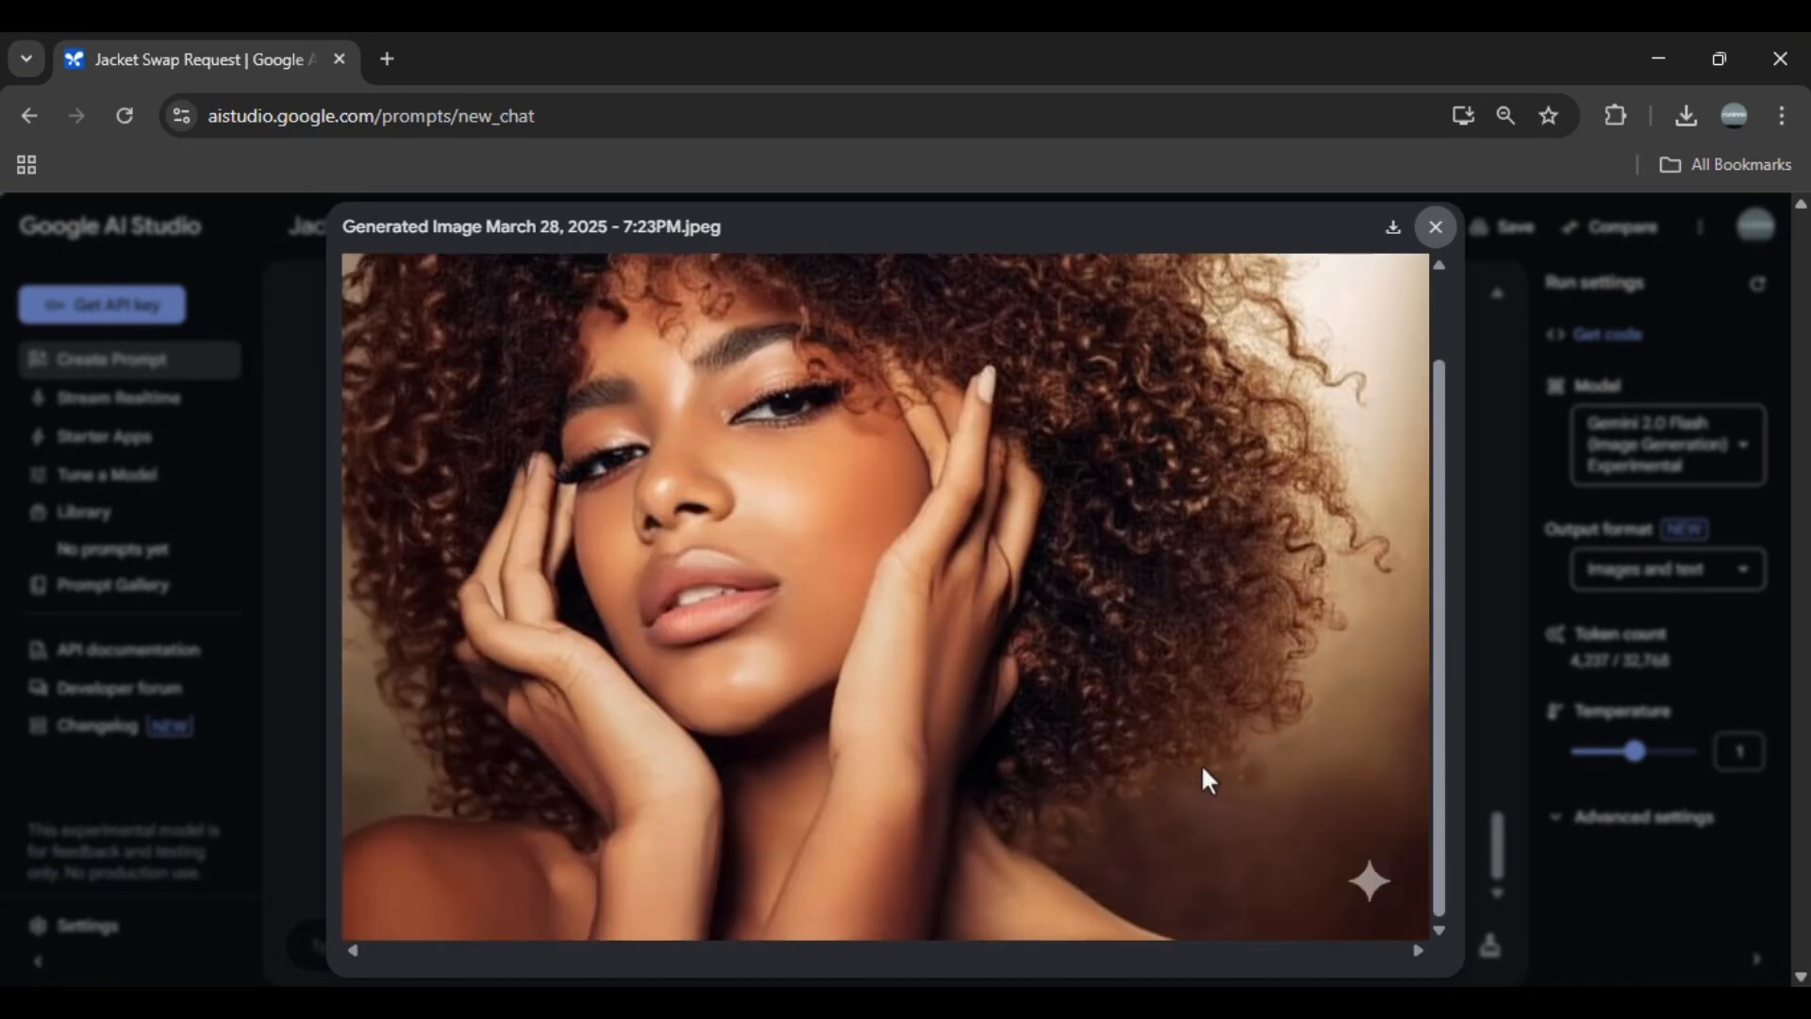
- Attach the portrait of the blonde woman in the suit, run "Add a white cat being held by the person in this photo.", and review the result
left_click(1504, 700)
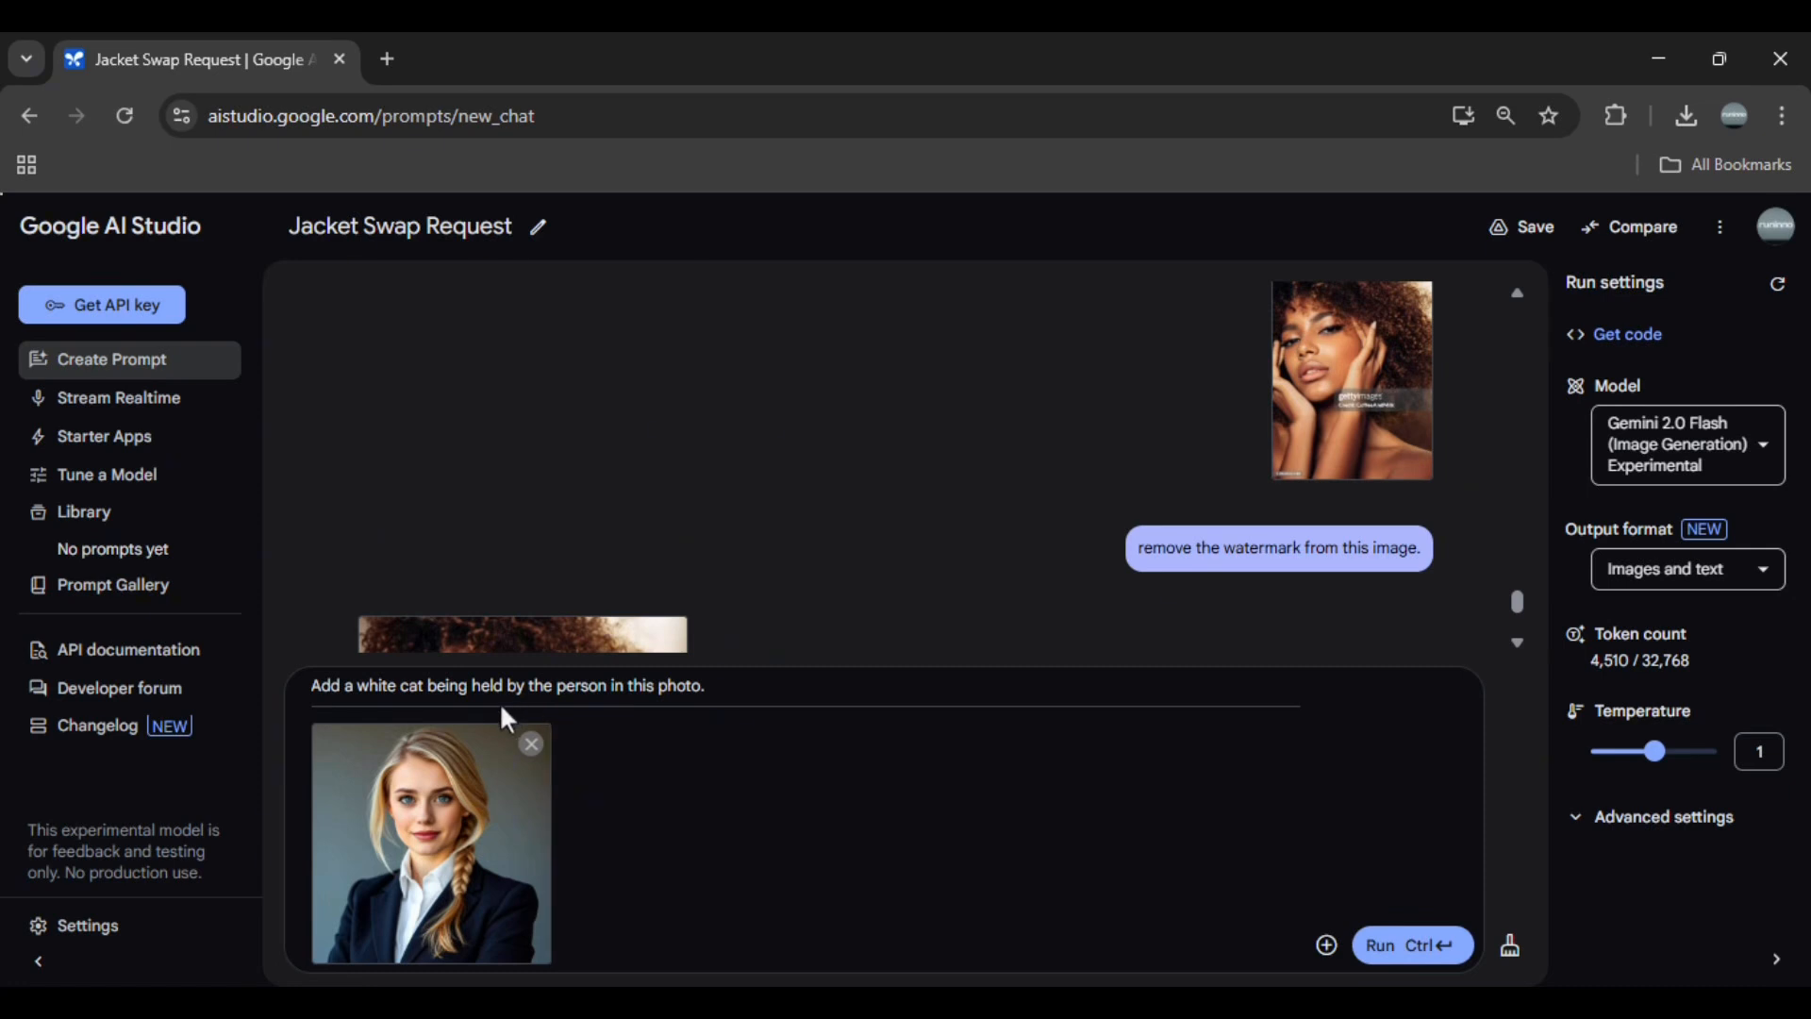
left_click(1411, 953)
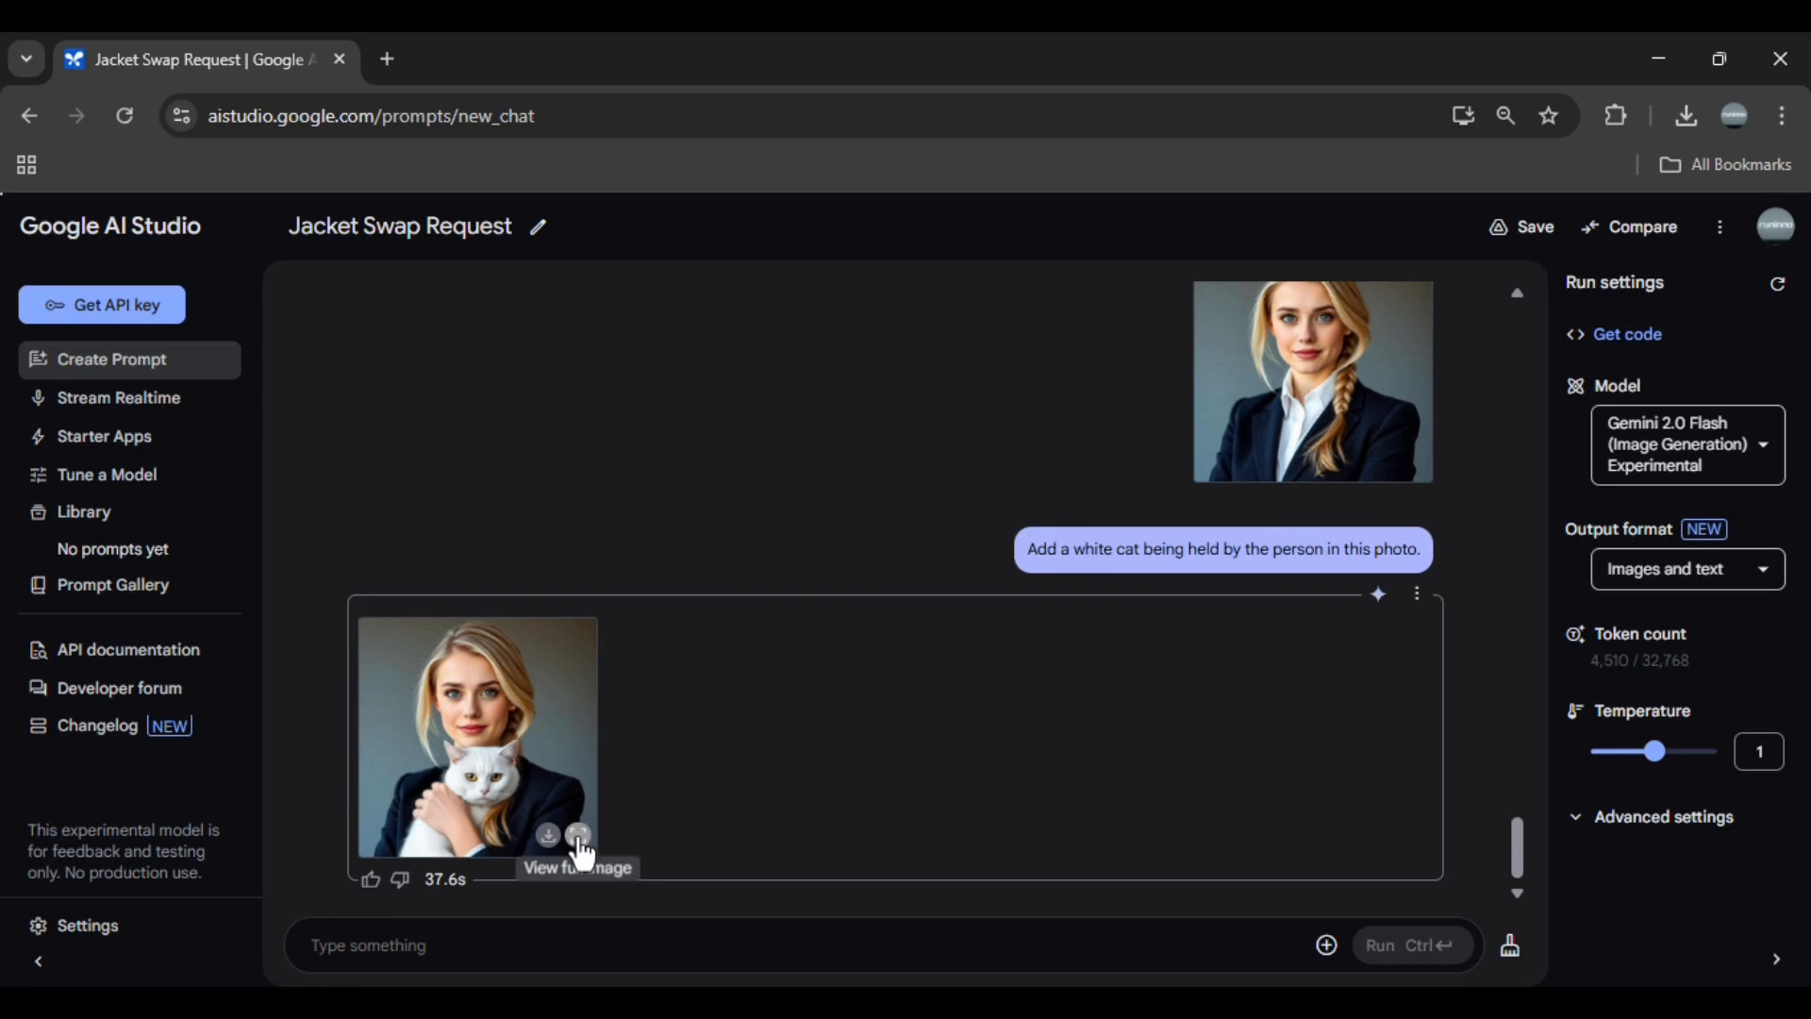
left_click(578, 836)
scroll(876, 807, "down", 1)
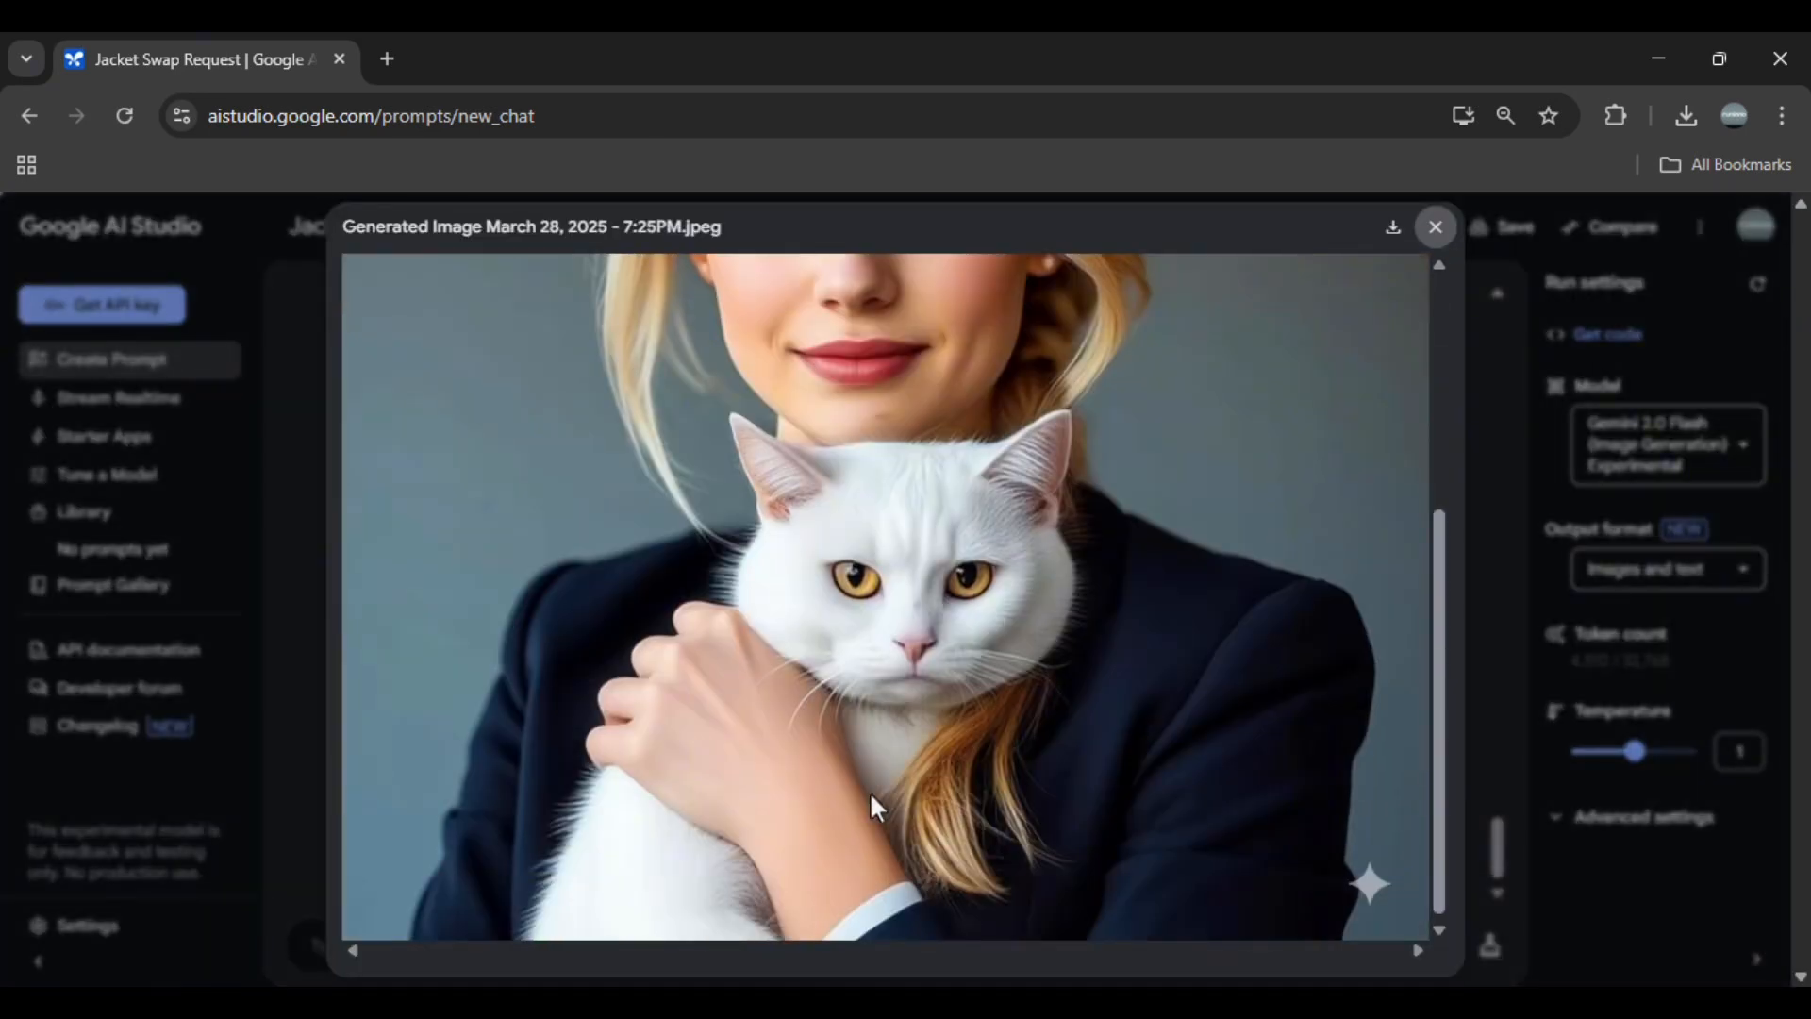
scroll(869, 790, "up", 3)
scroll(870, 790, "down", 3)
left_click(1473, 703)
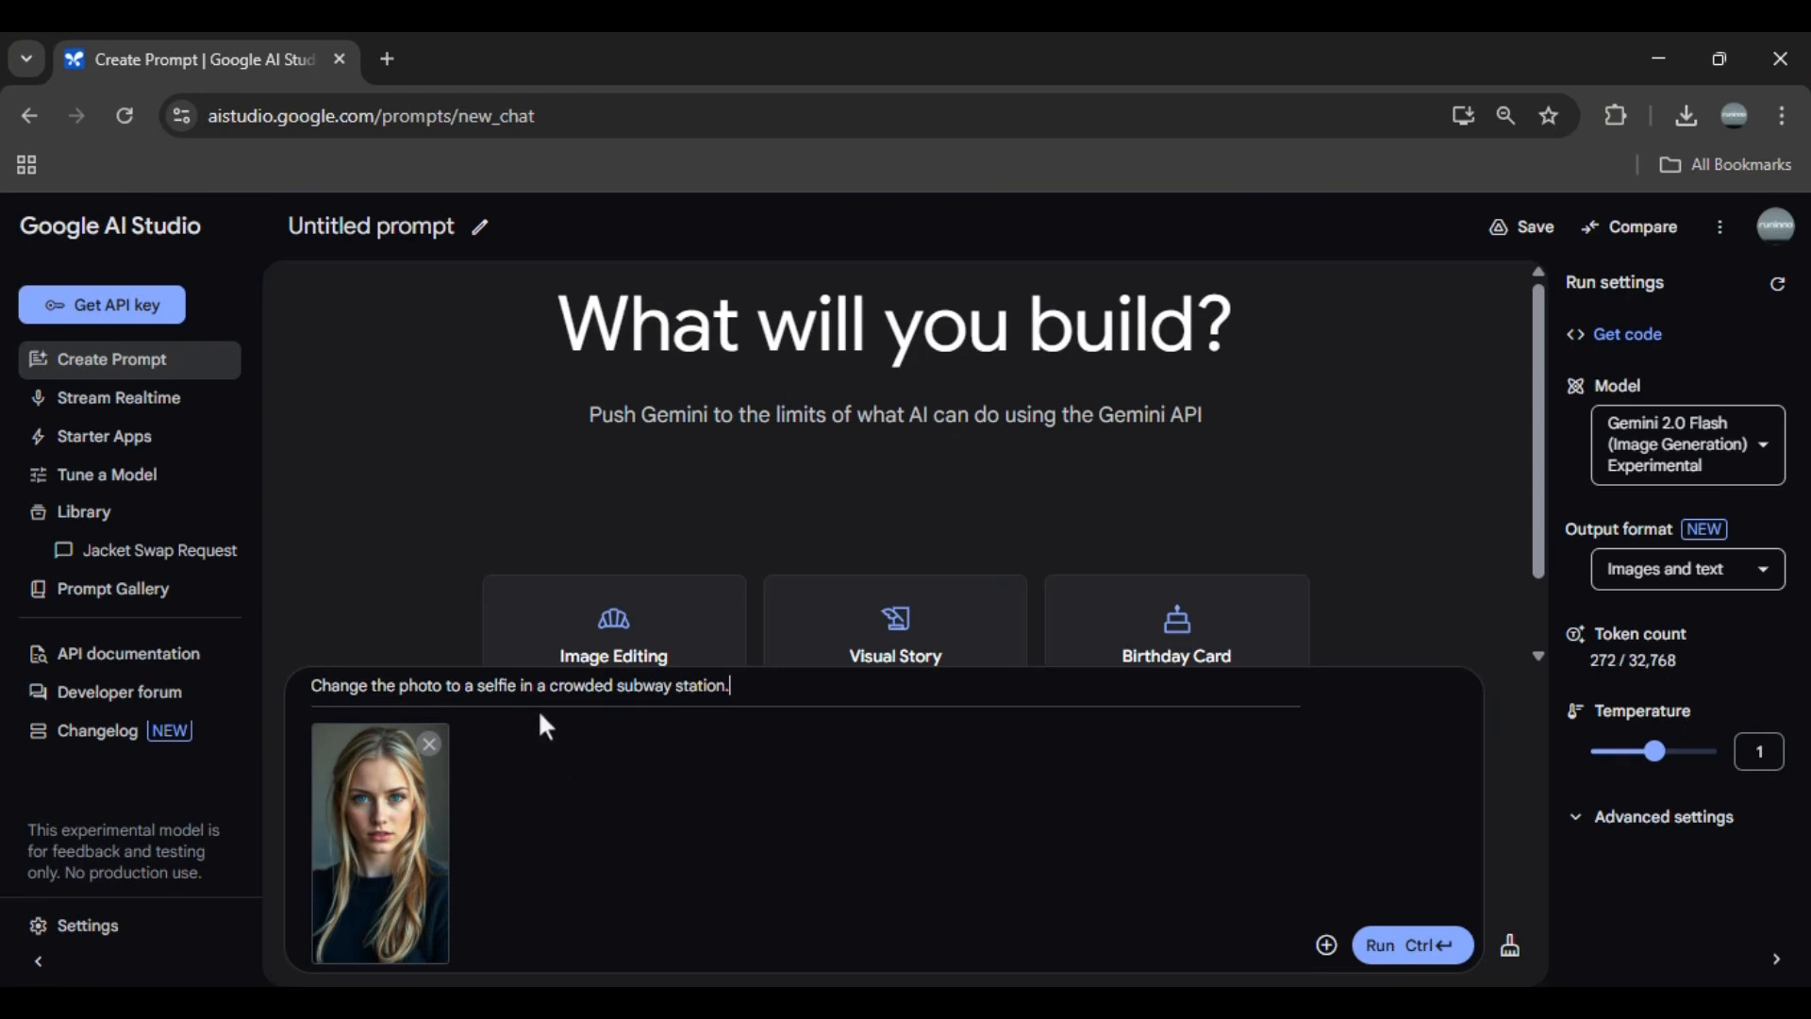
- Run "Change the photo to a selfie in a crowded subway station." on the blonde woman's portrait and review the generated image at full size
left_click(1411, 943)
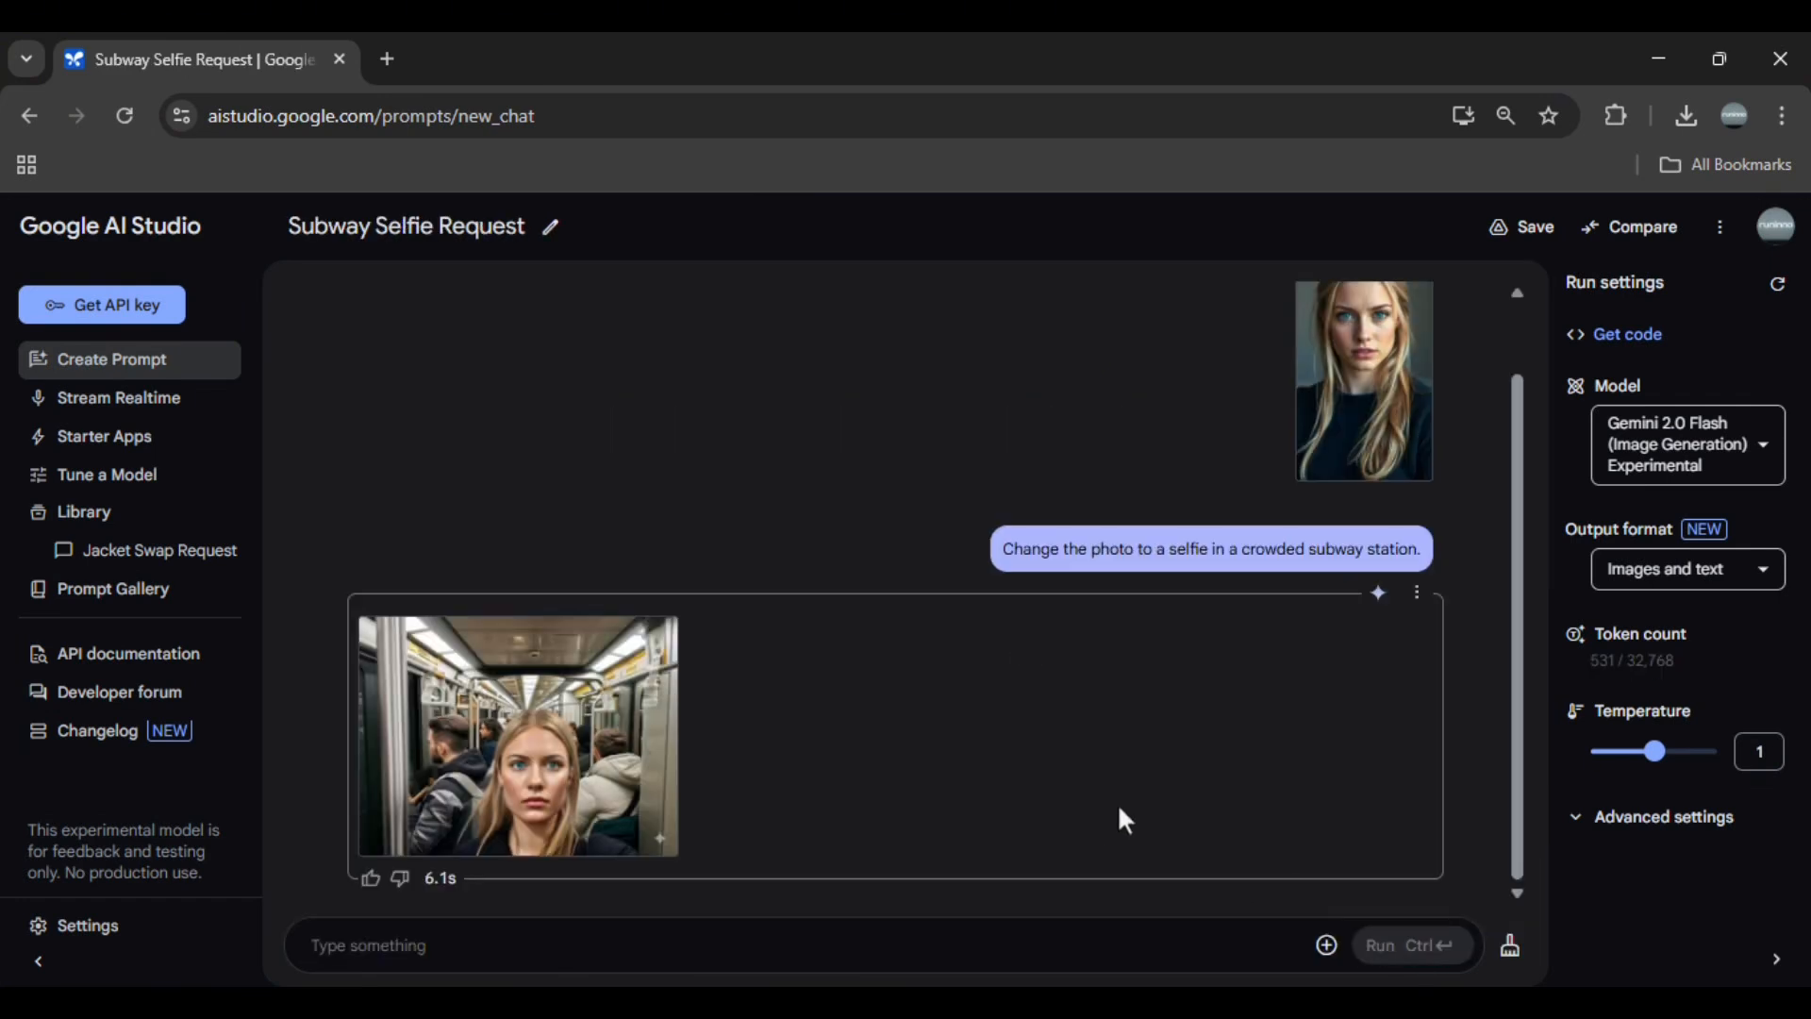
left_click(659, 842)
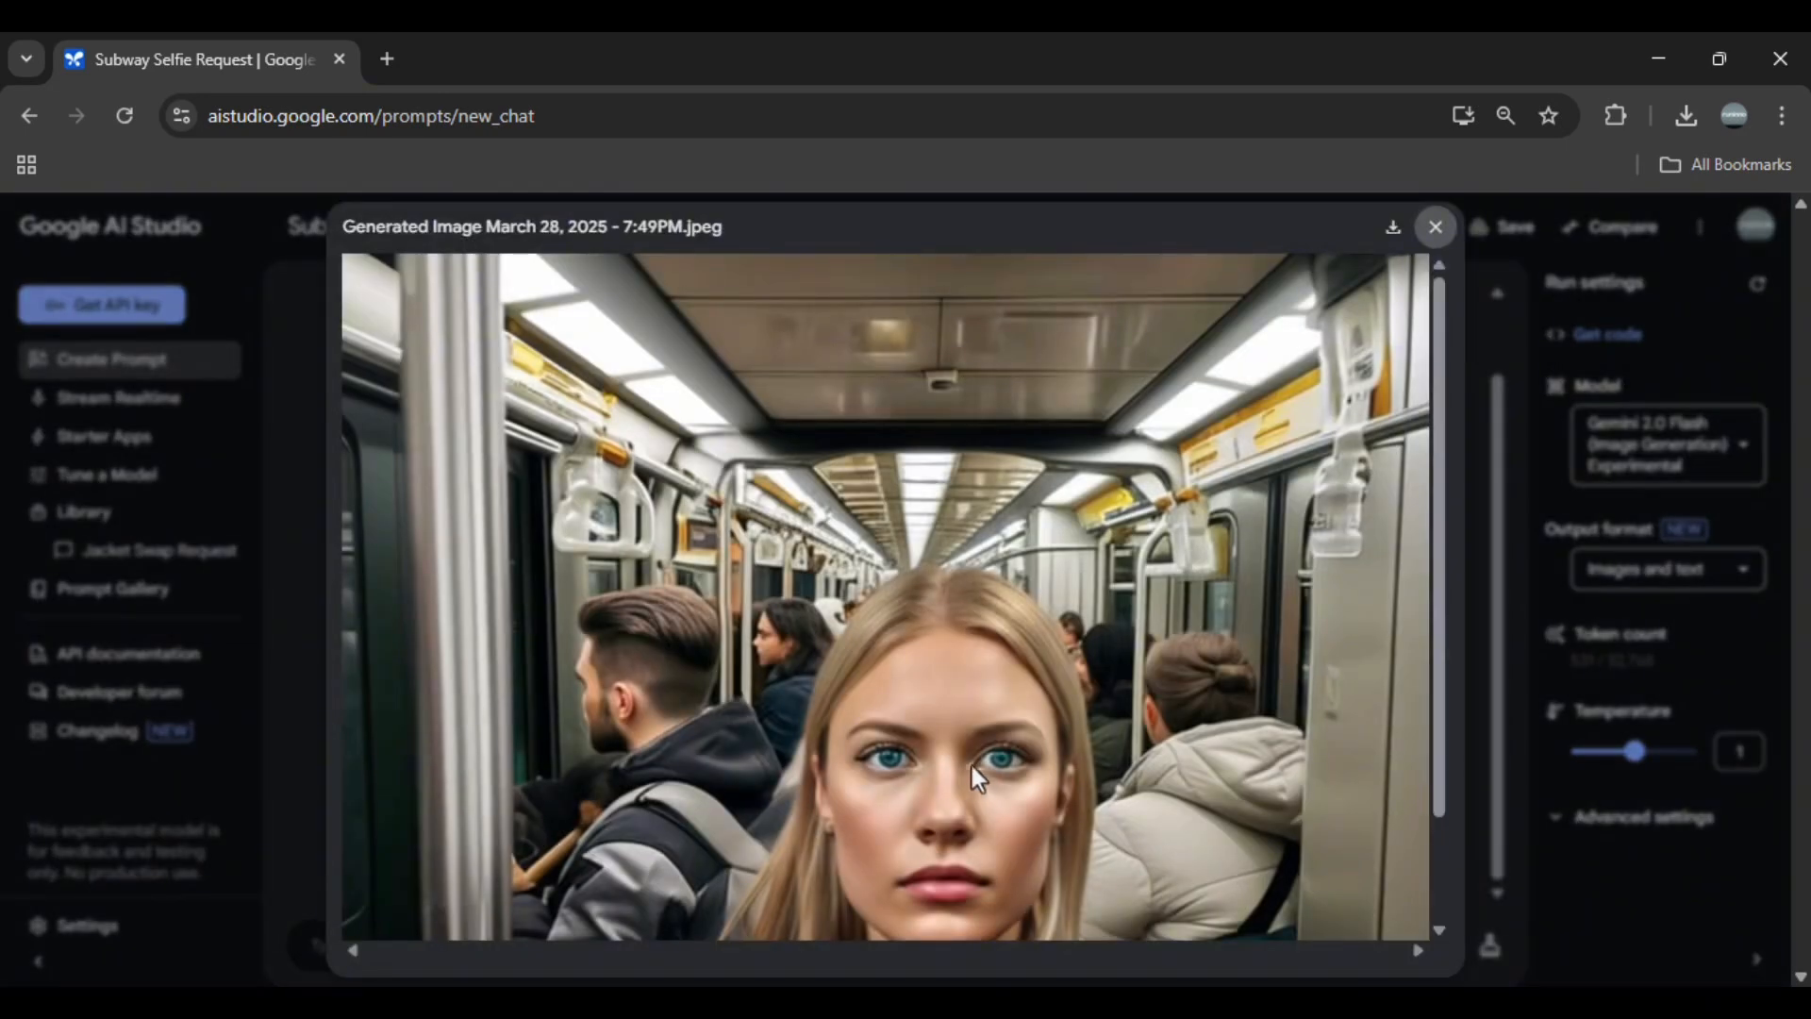
scroll(976, 764, "down", 2)
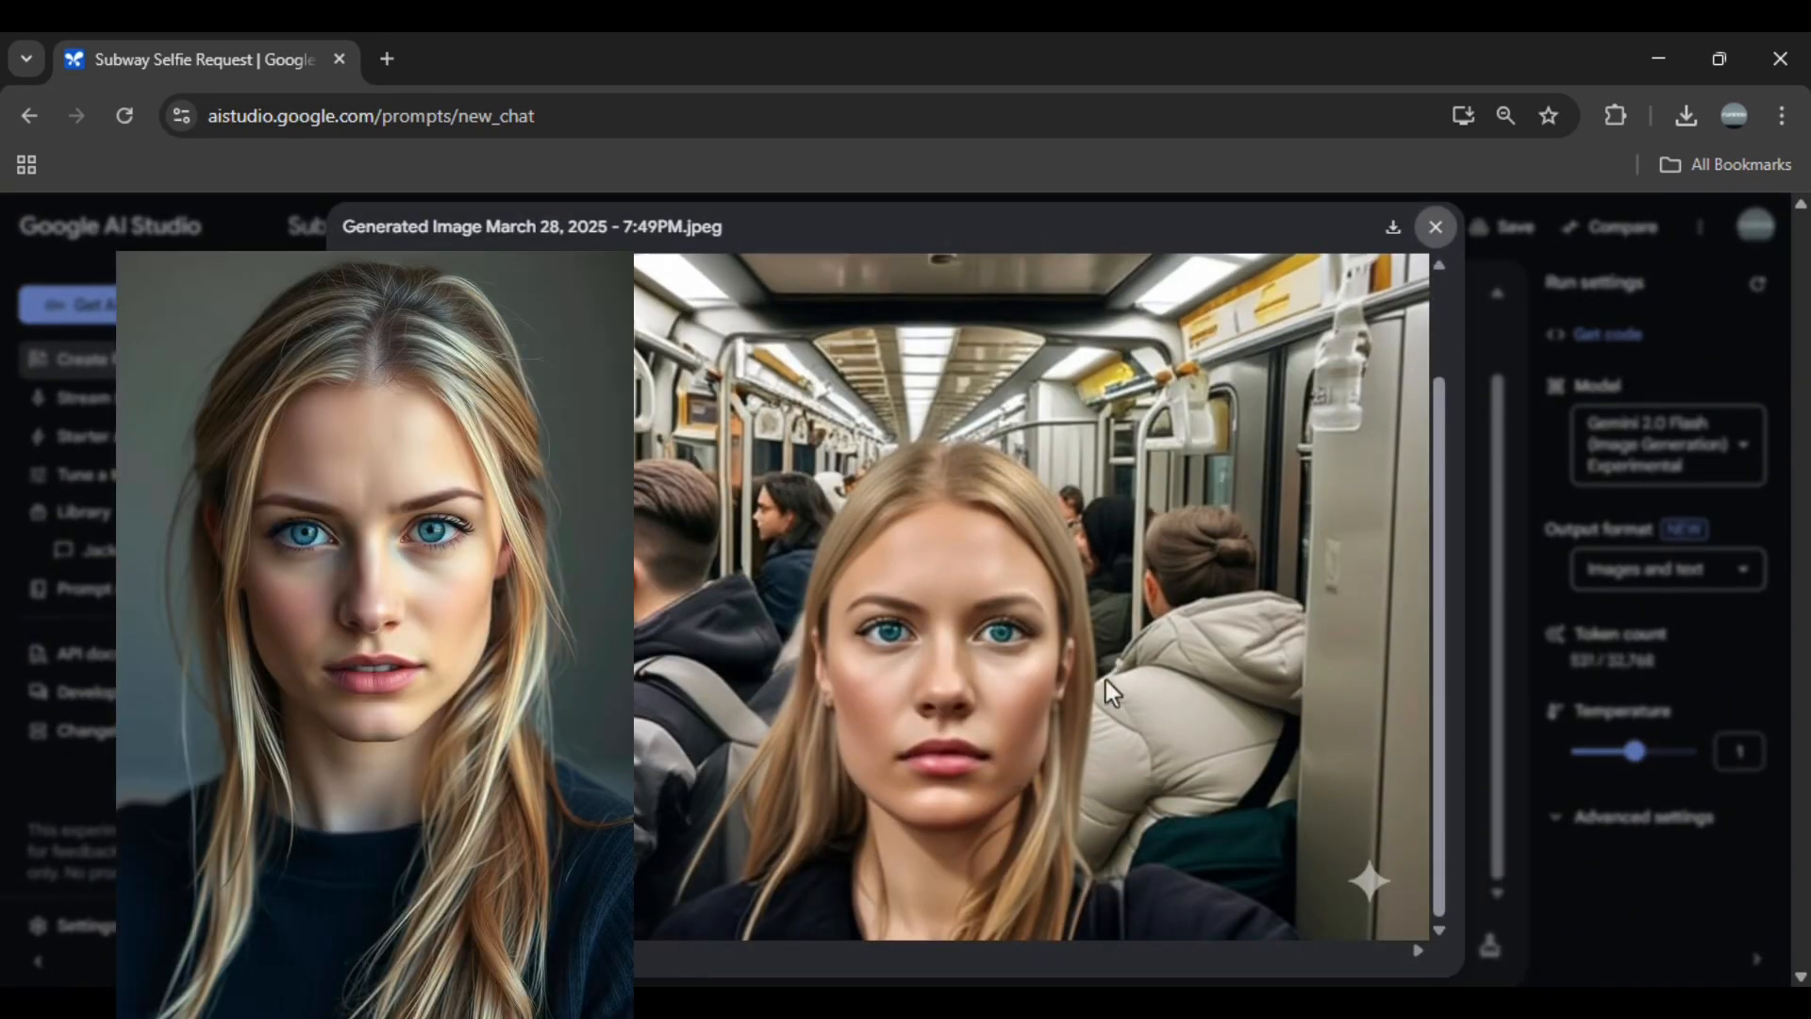
left_click(1468, 541)
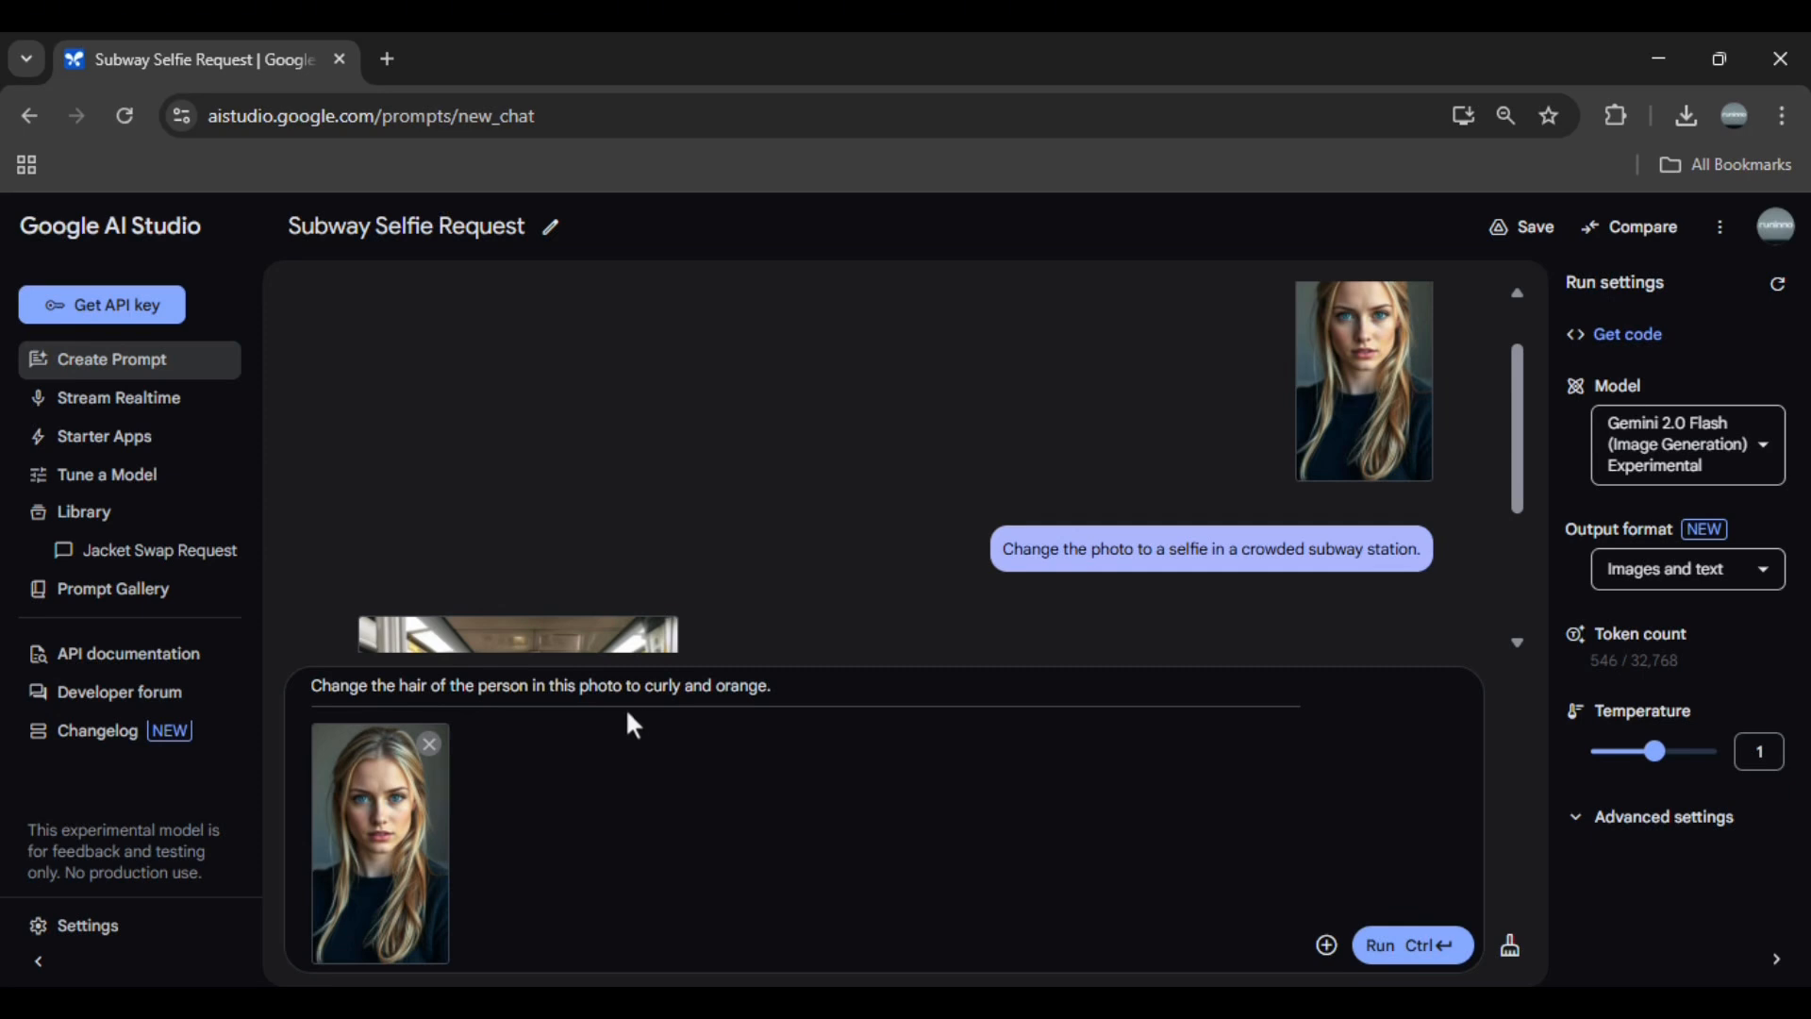
- Run "Change the hair of the person in this photo to curly and orange." on the same portrait and review the result
left_click(1379, 947)
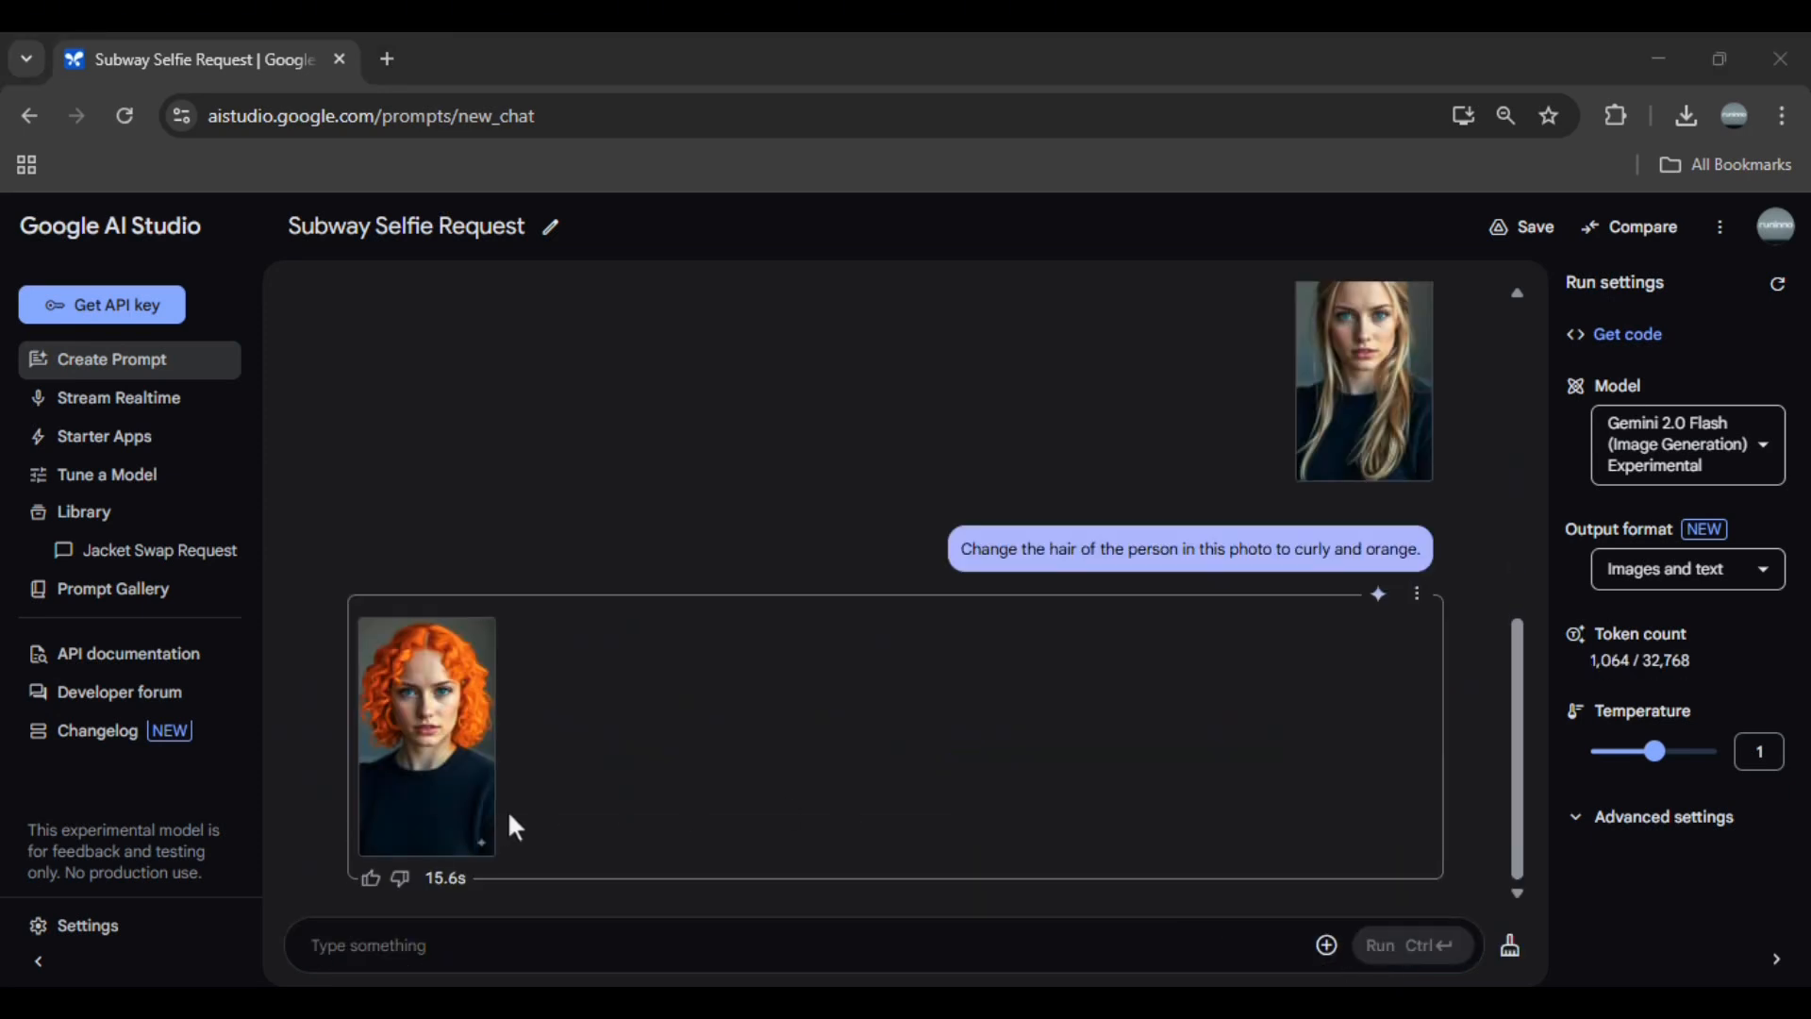
left_click(477, 839)
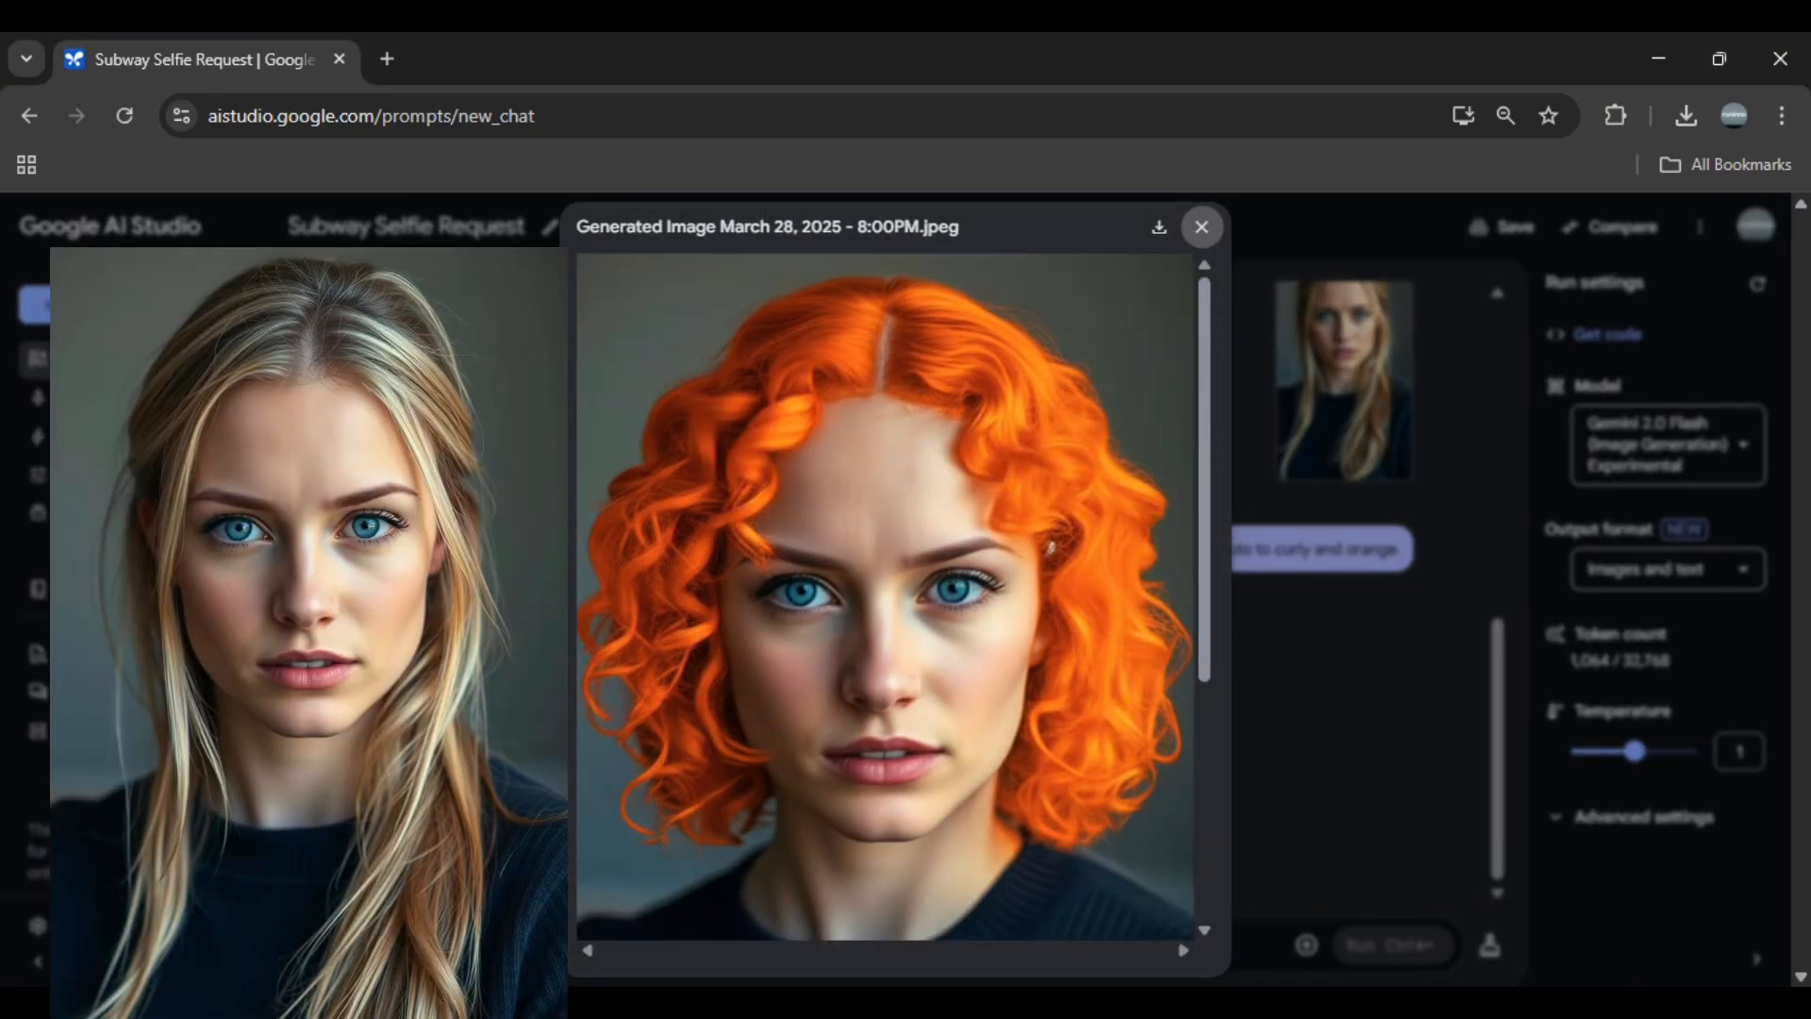
left_click(468, 752)
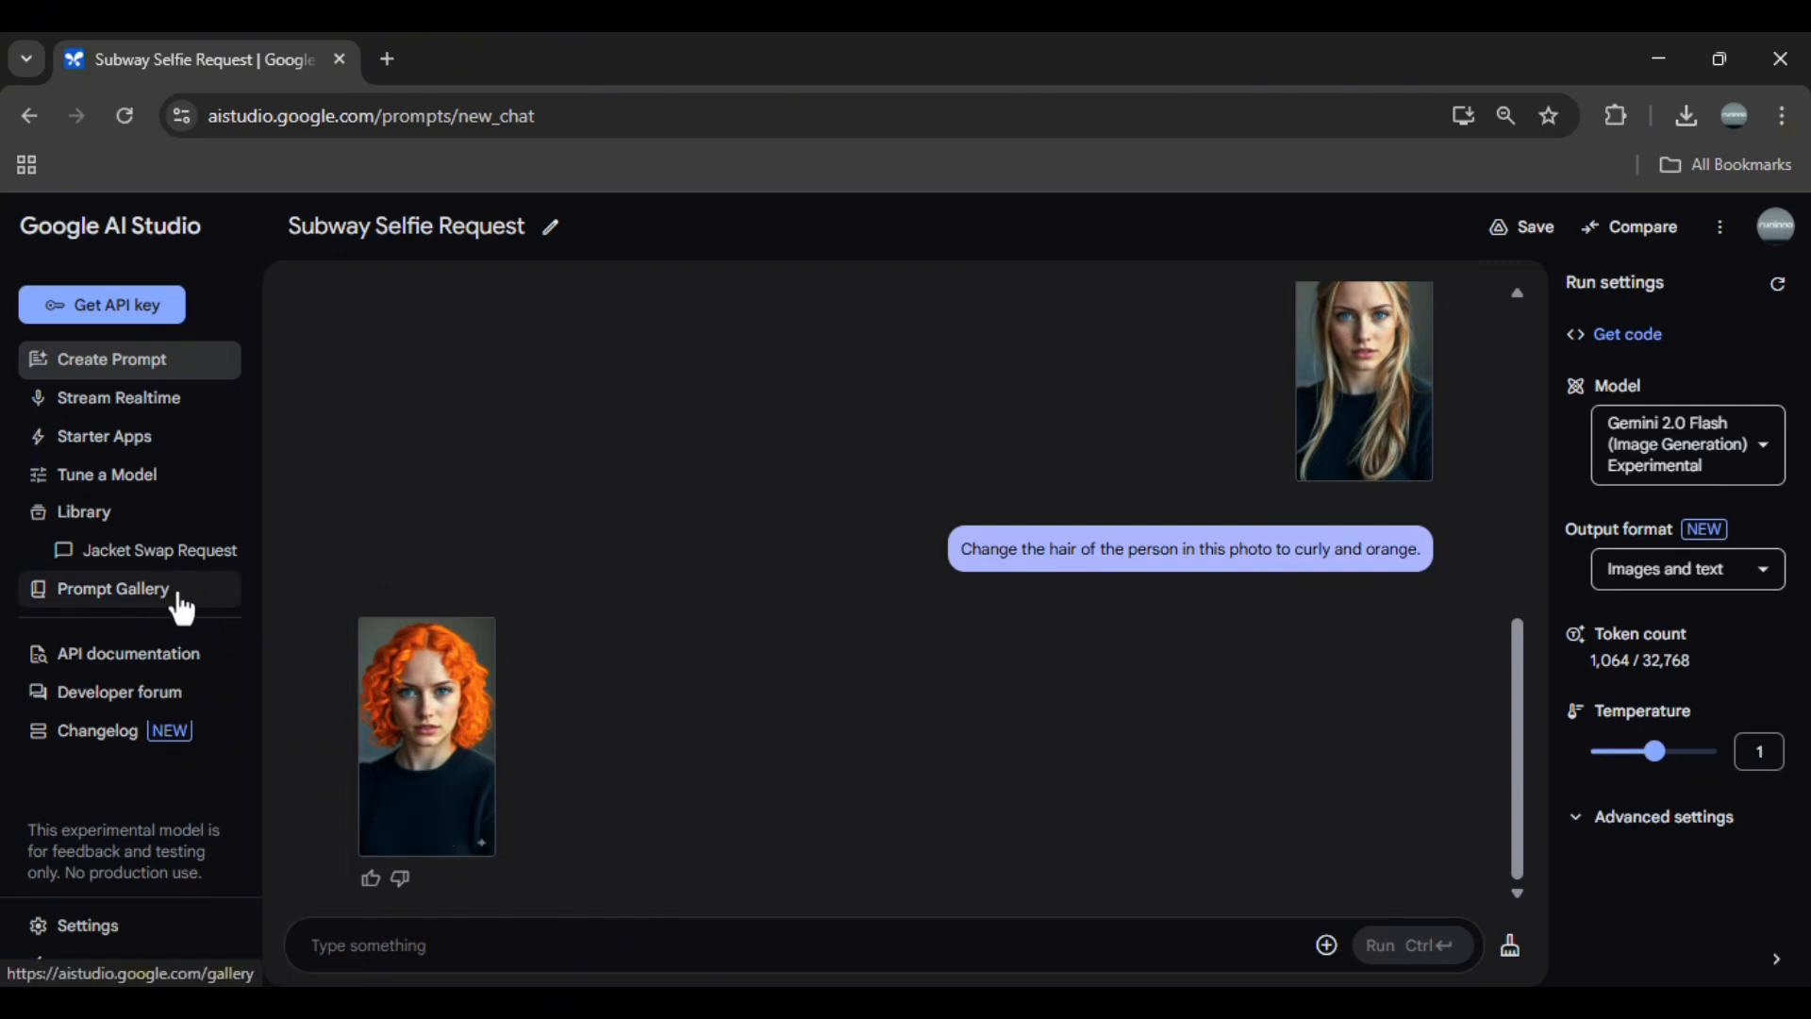
- Save the current prompt as "Subway Selfie Request" and create a new prompt
left_click(1515, 236)
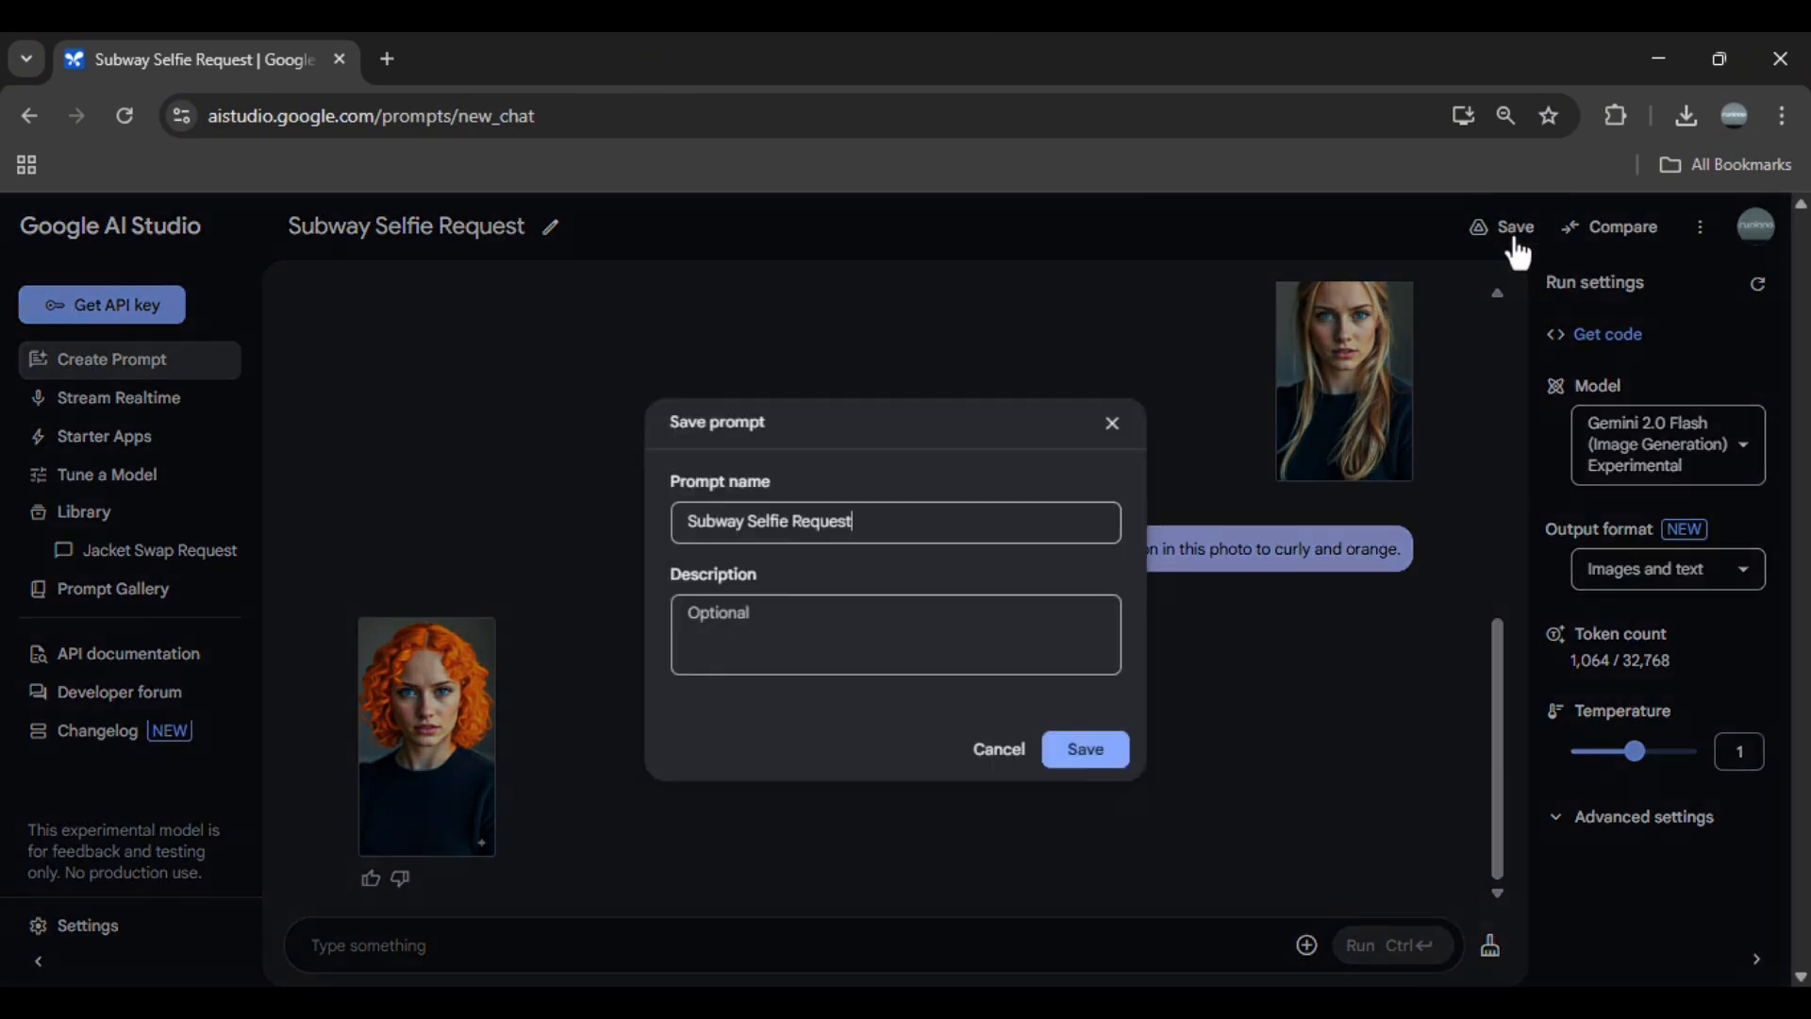
left_click(1081, 745)
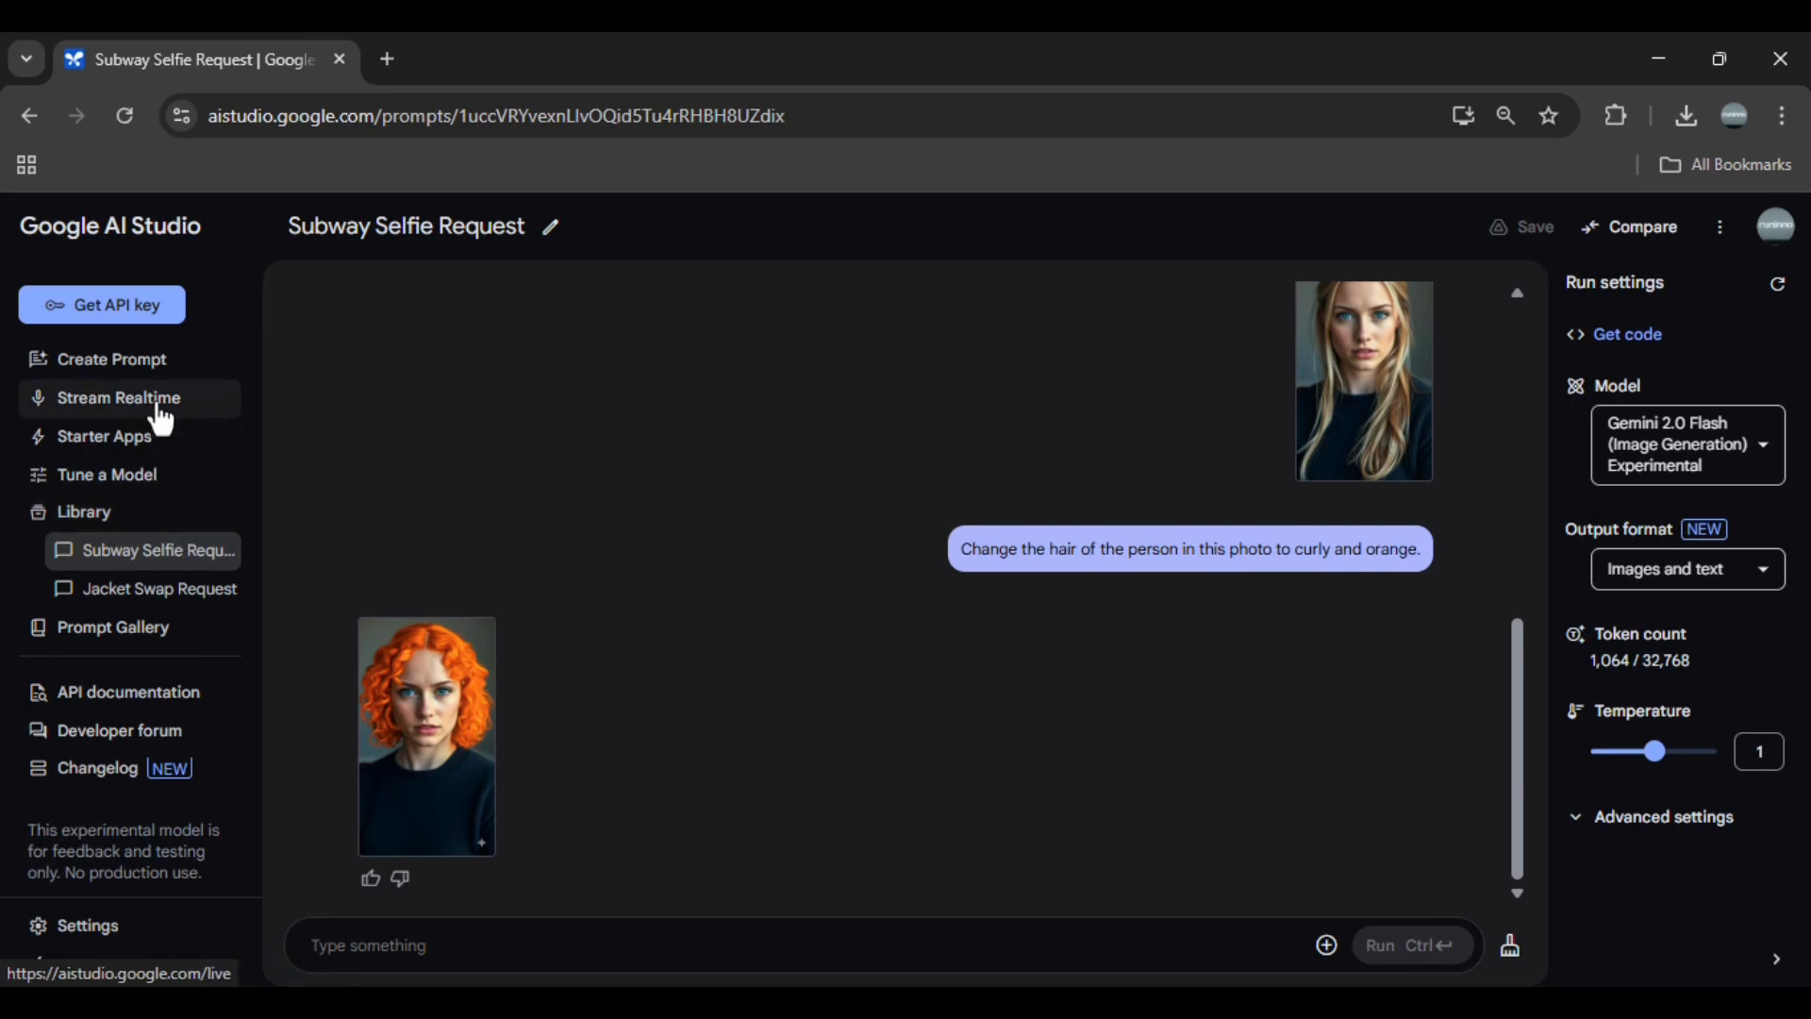
left_click(183, 375)
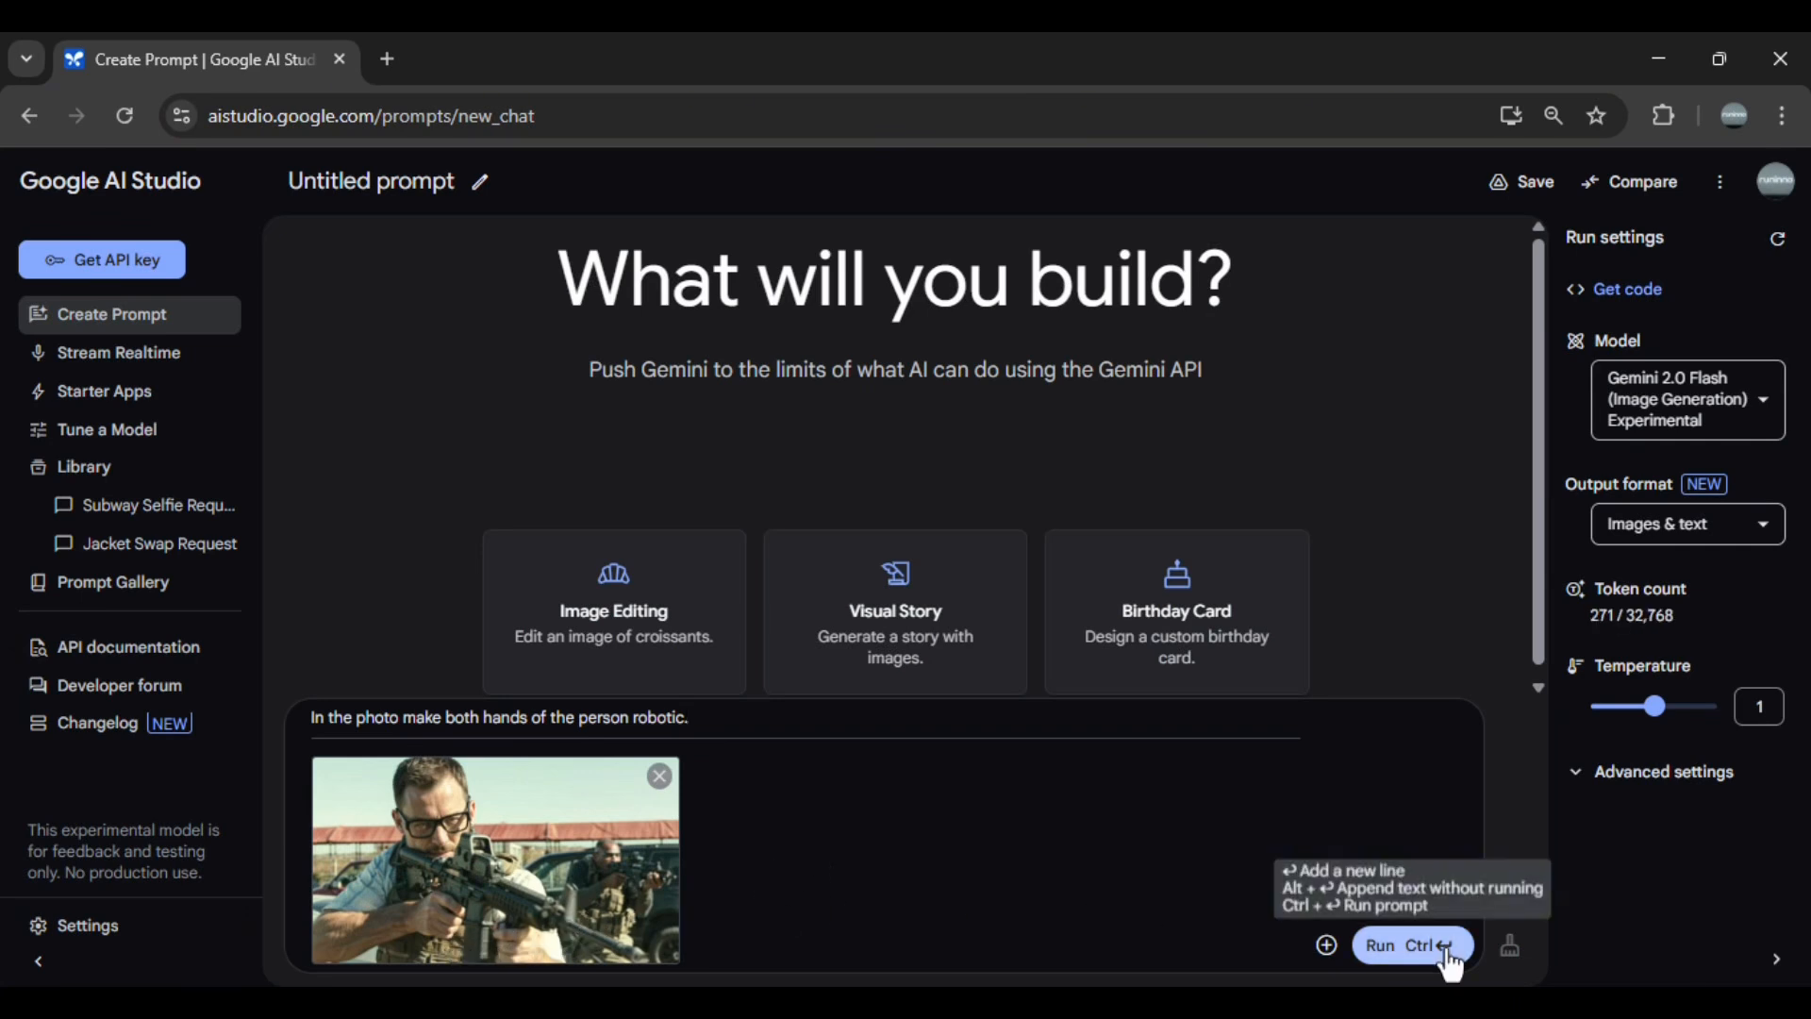
- Run "In the photo make both hands of the person robotic." on the photo of the man with the rifle and review the full image
left_click(1405, 945)
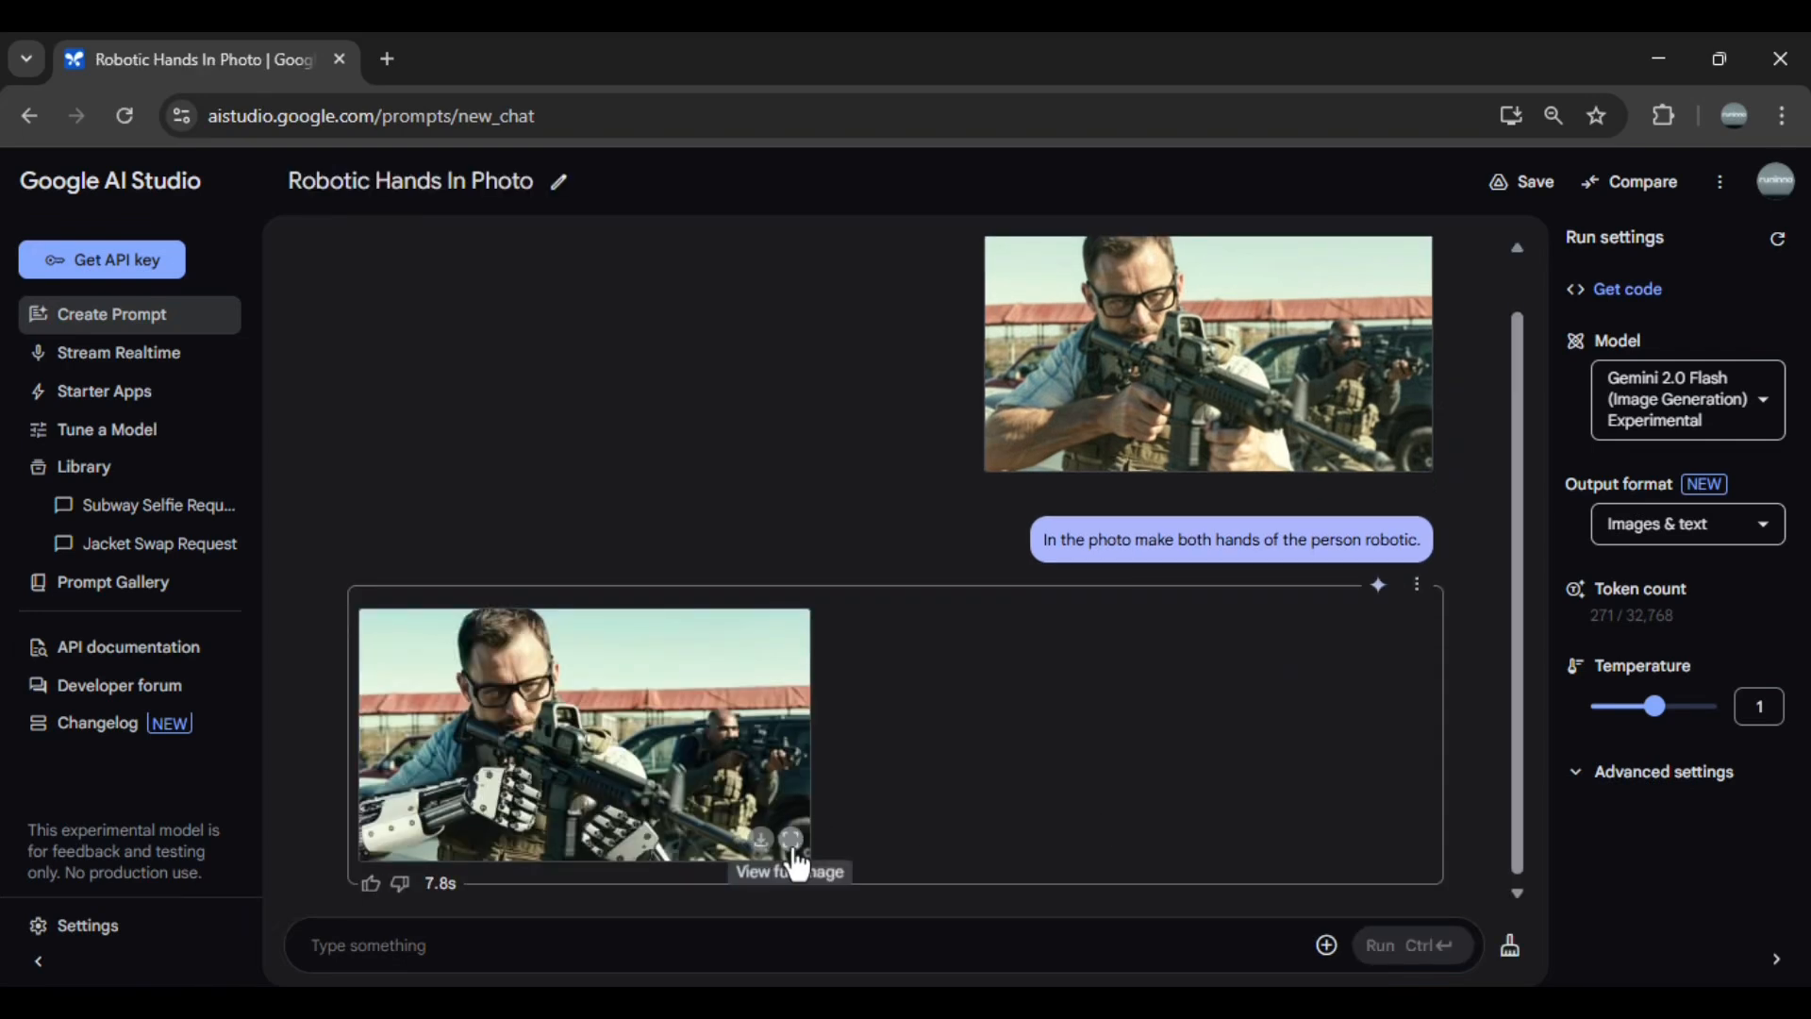
left_click(796, 855)
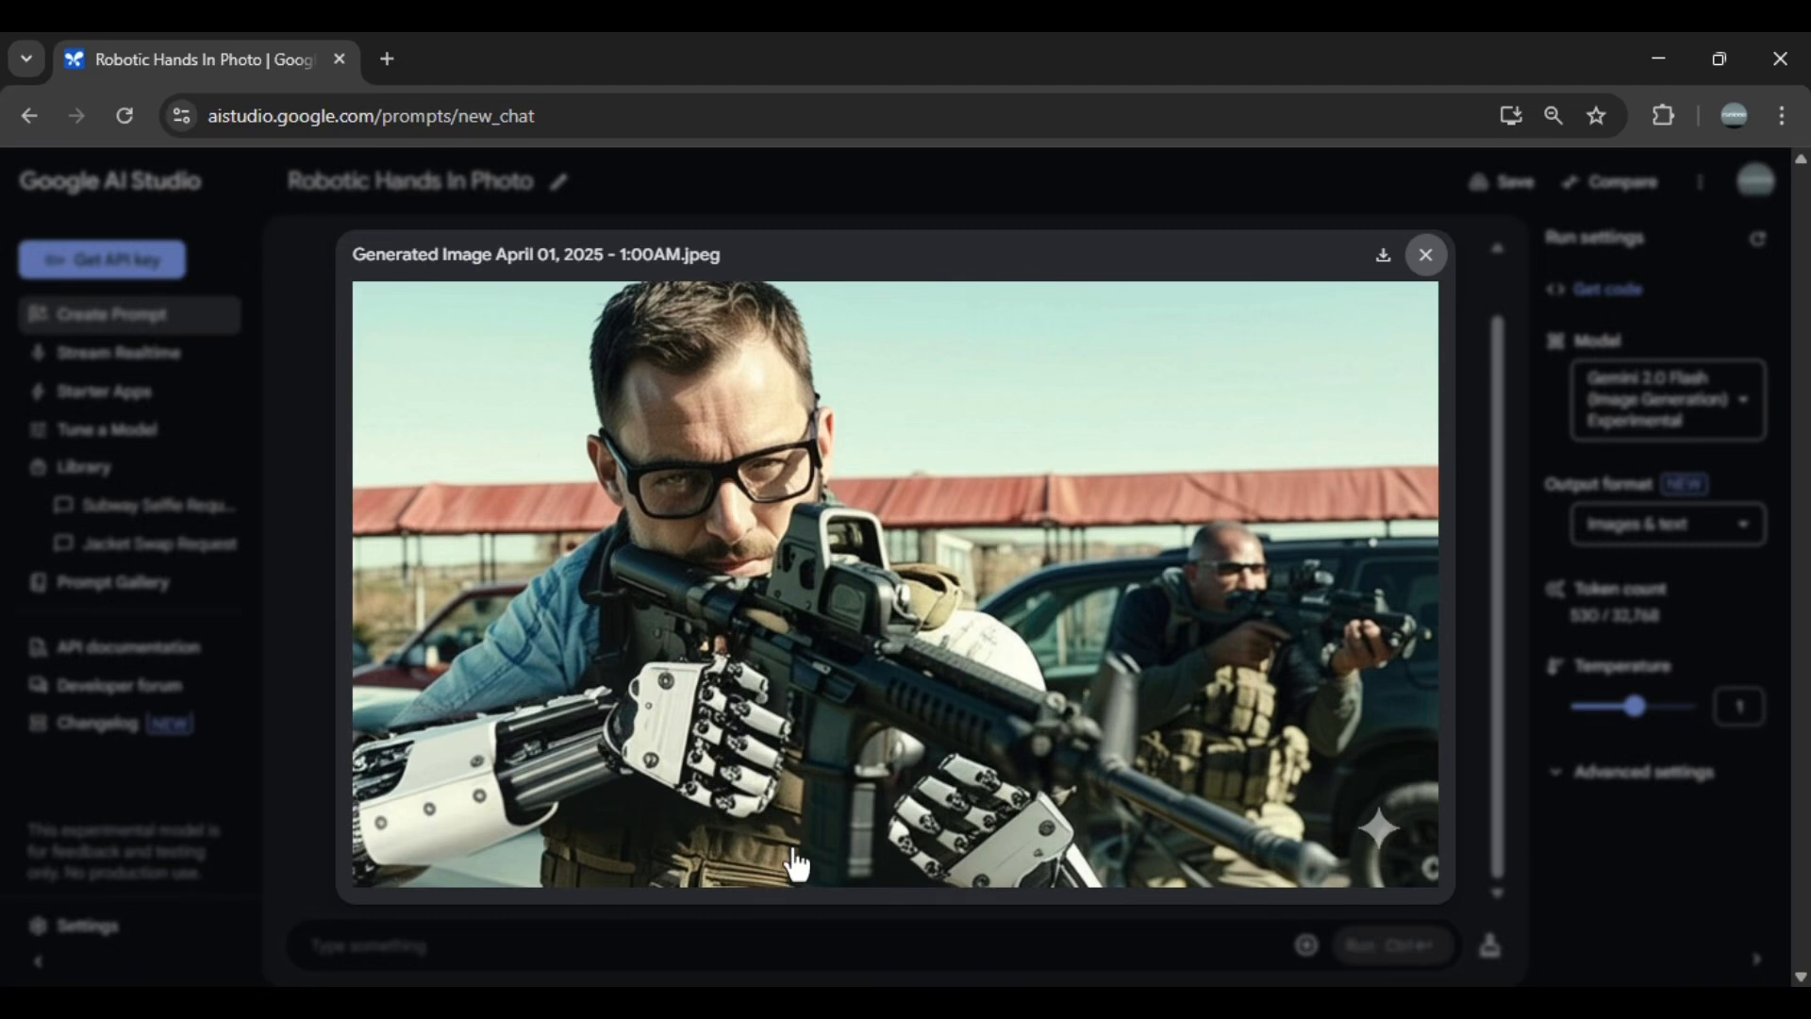
left_click(1469, 699)
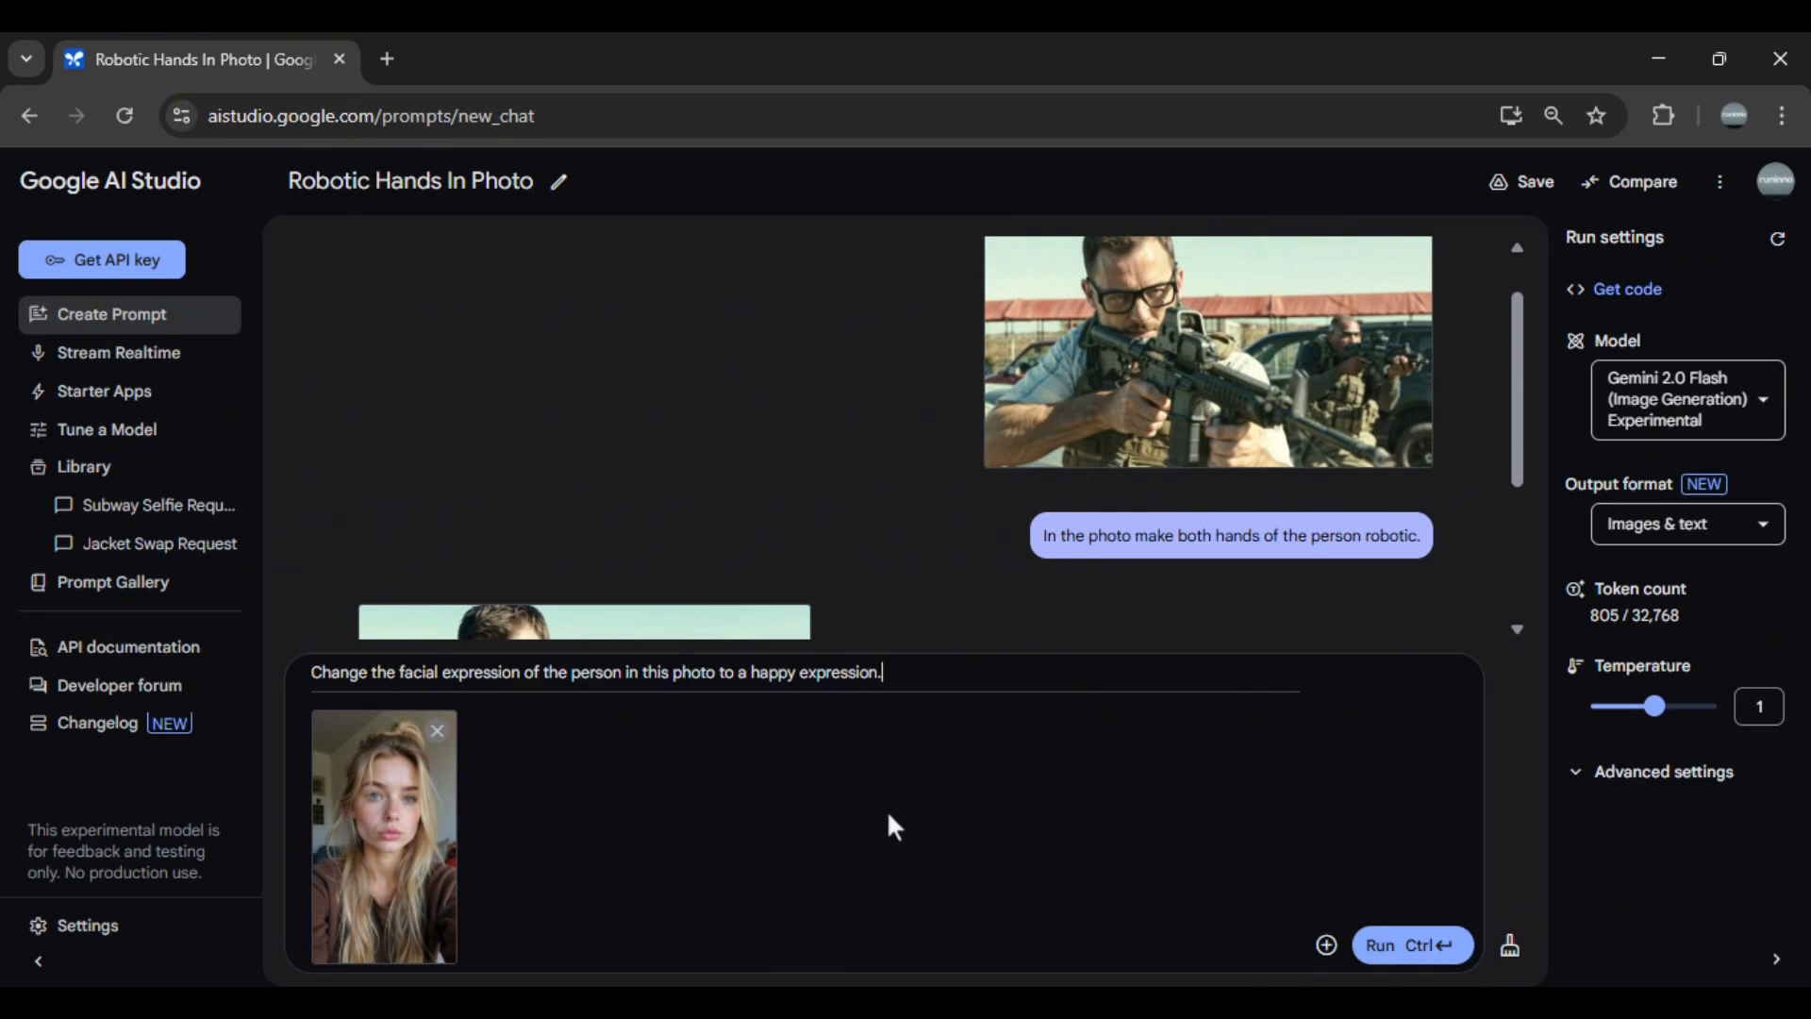
- Run "Change the facial expression of the person in this photo to a happy expression." on the blonde woman's selfie and review the result
left_click(1385, 945)
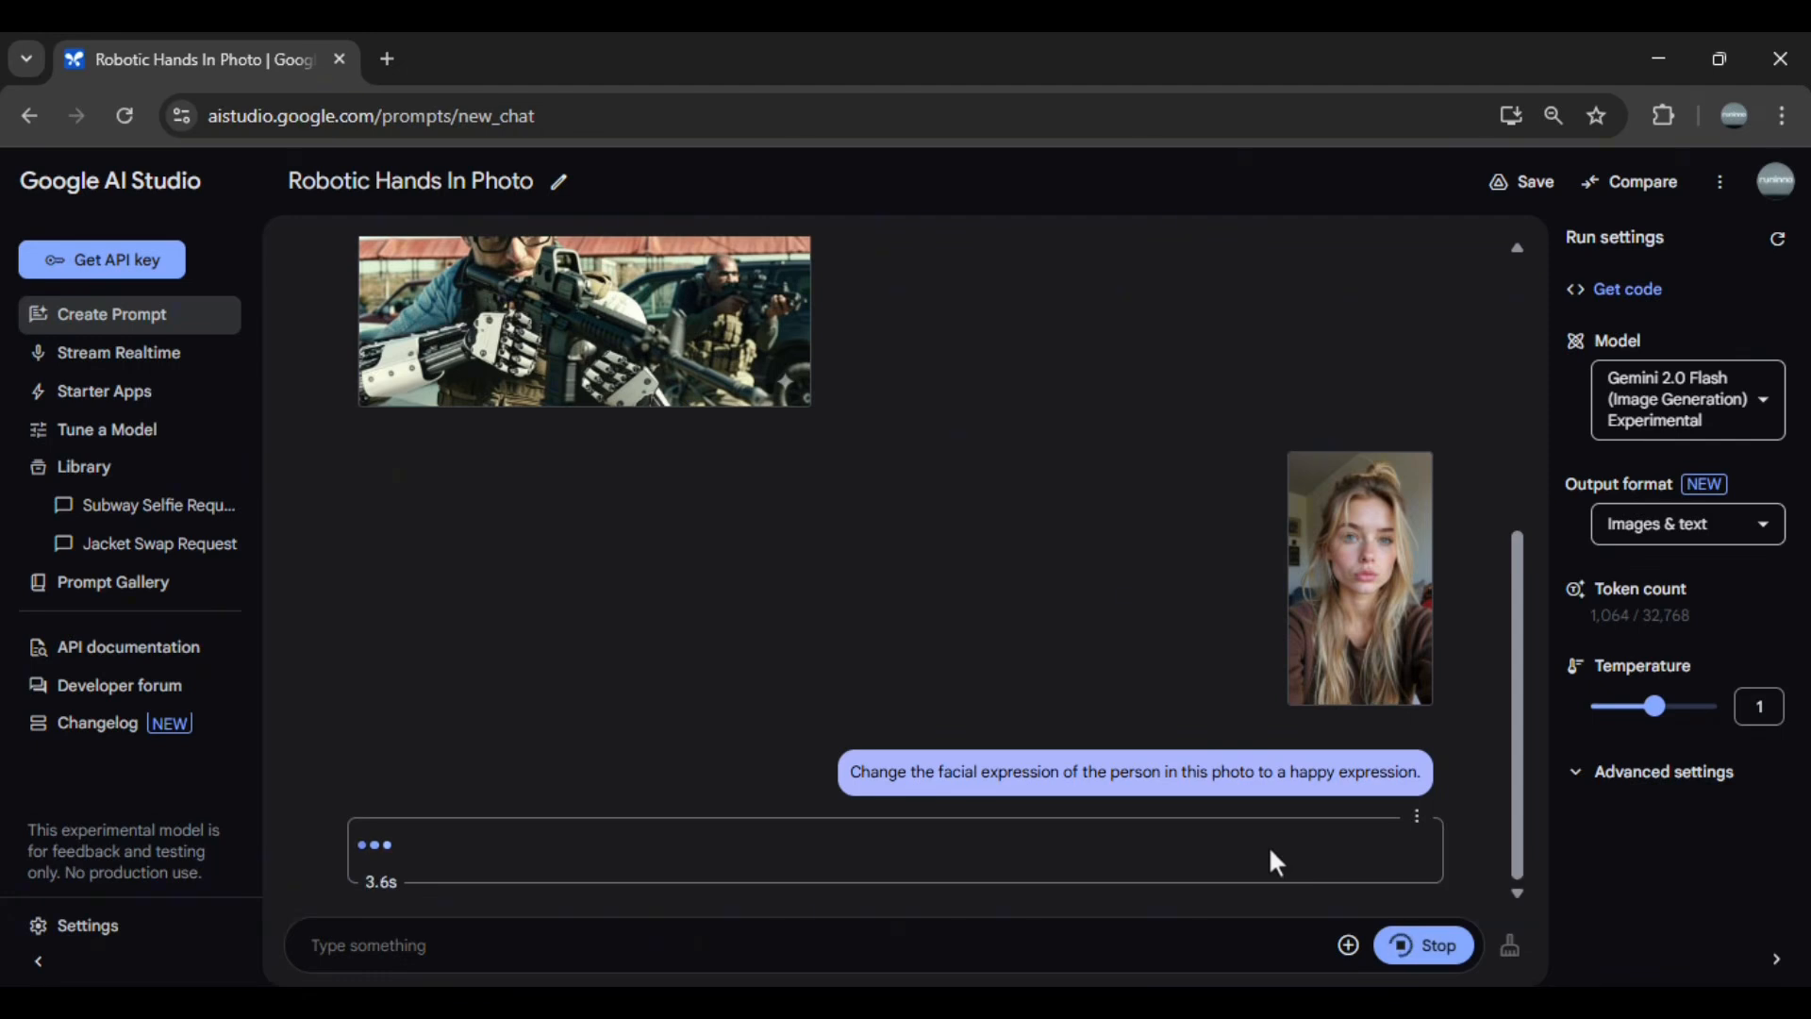
left_click(469, 850)
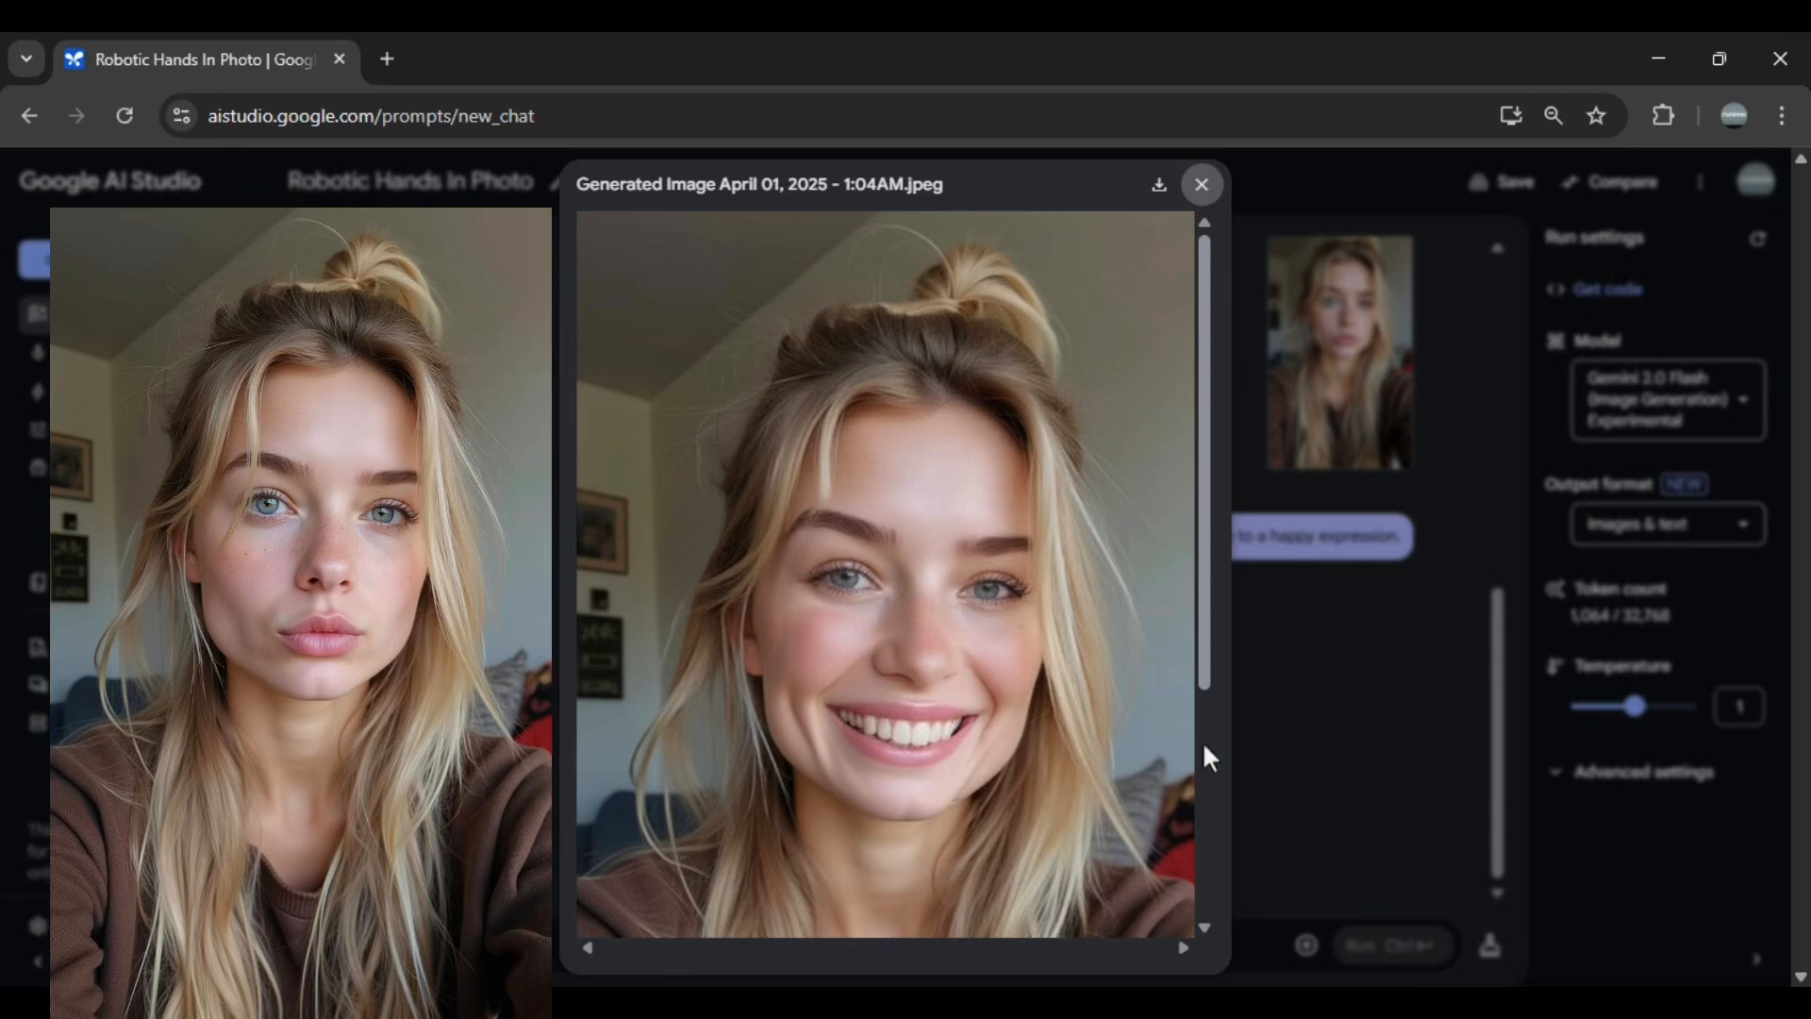
left_click(1314, 747)
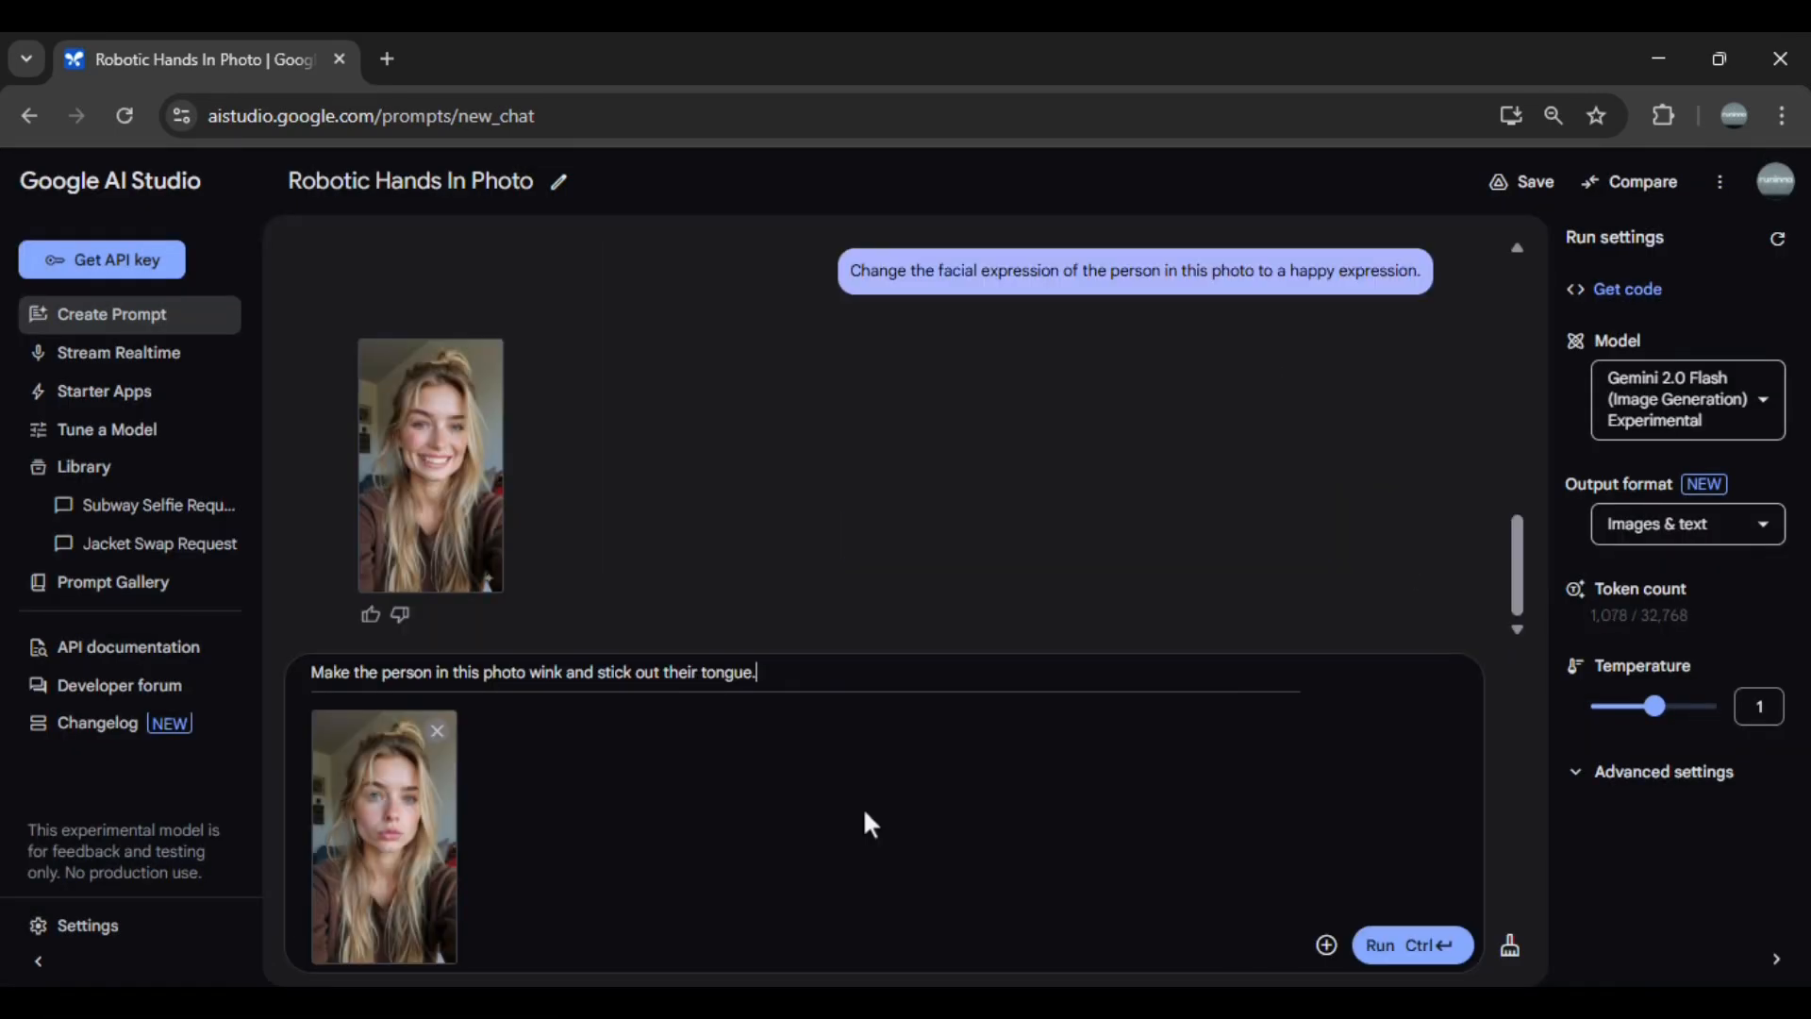
- Run "Make the person in this photo wink and stick out their tongue." on the same selfie and view the generated image at full size
left_click(1388, 944)
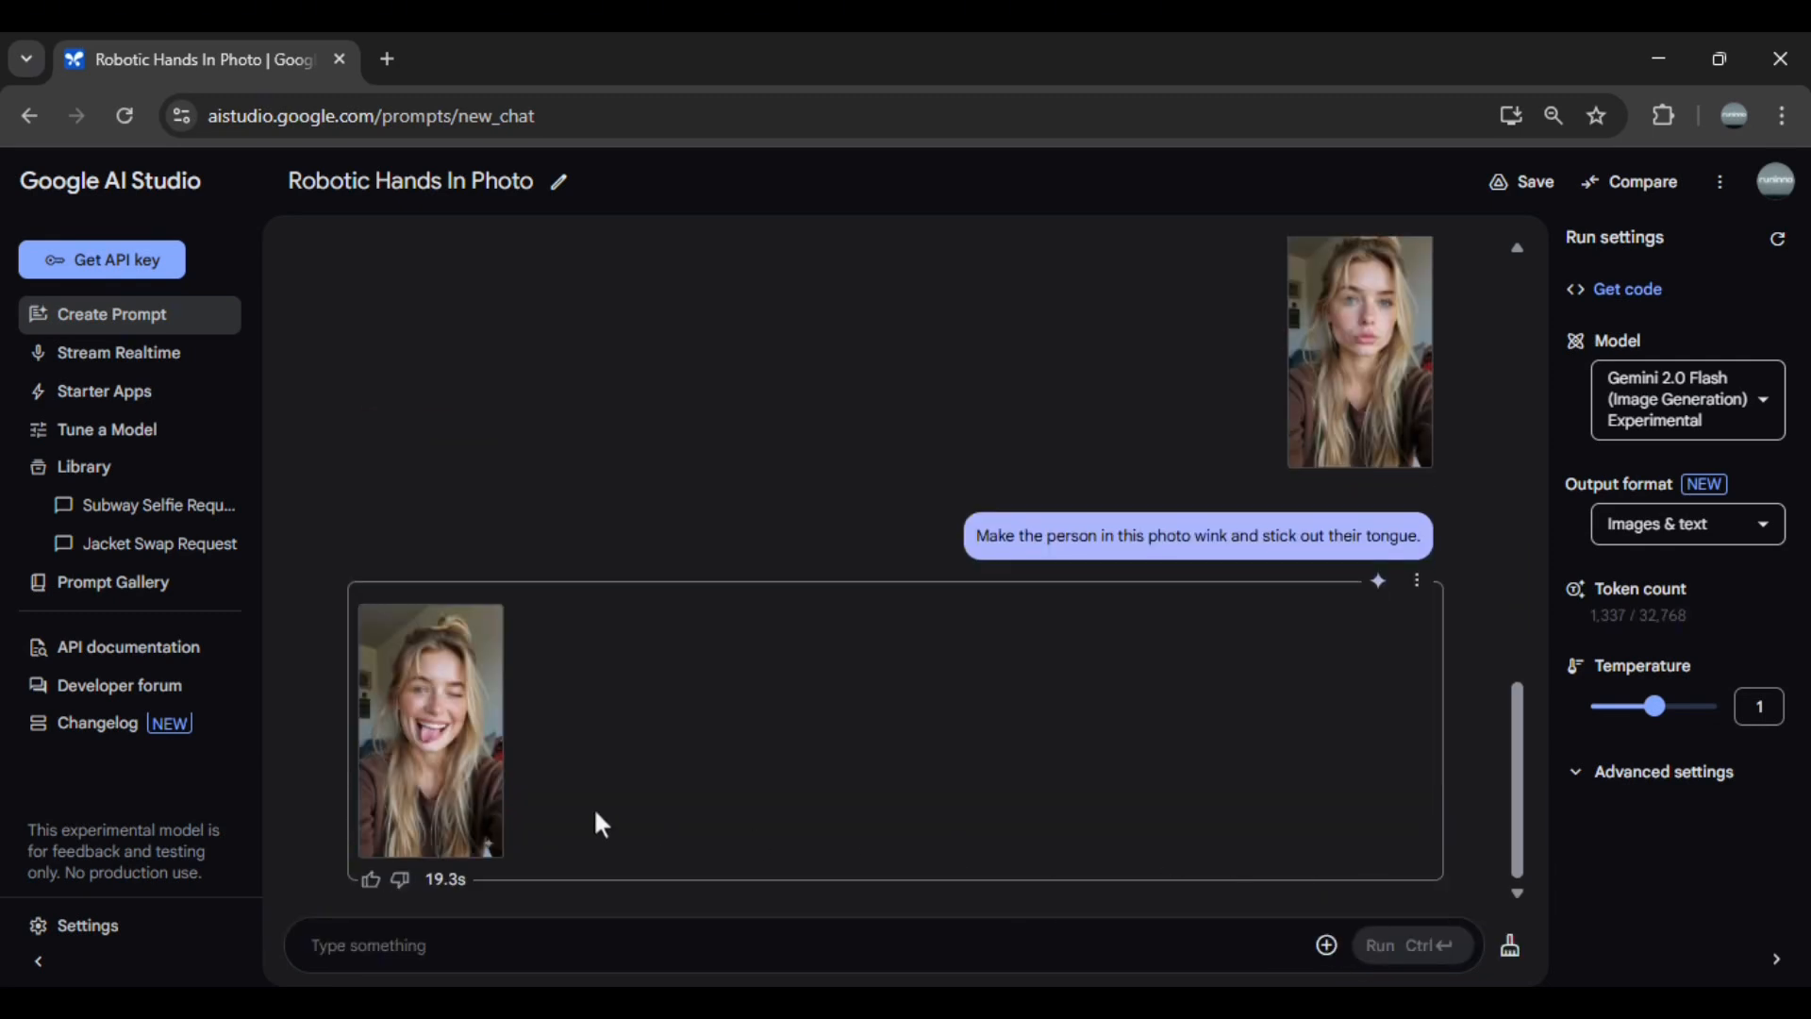
left_click(492, 846)
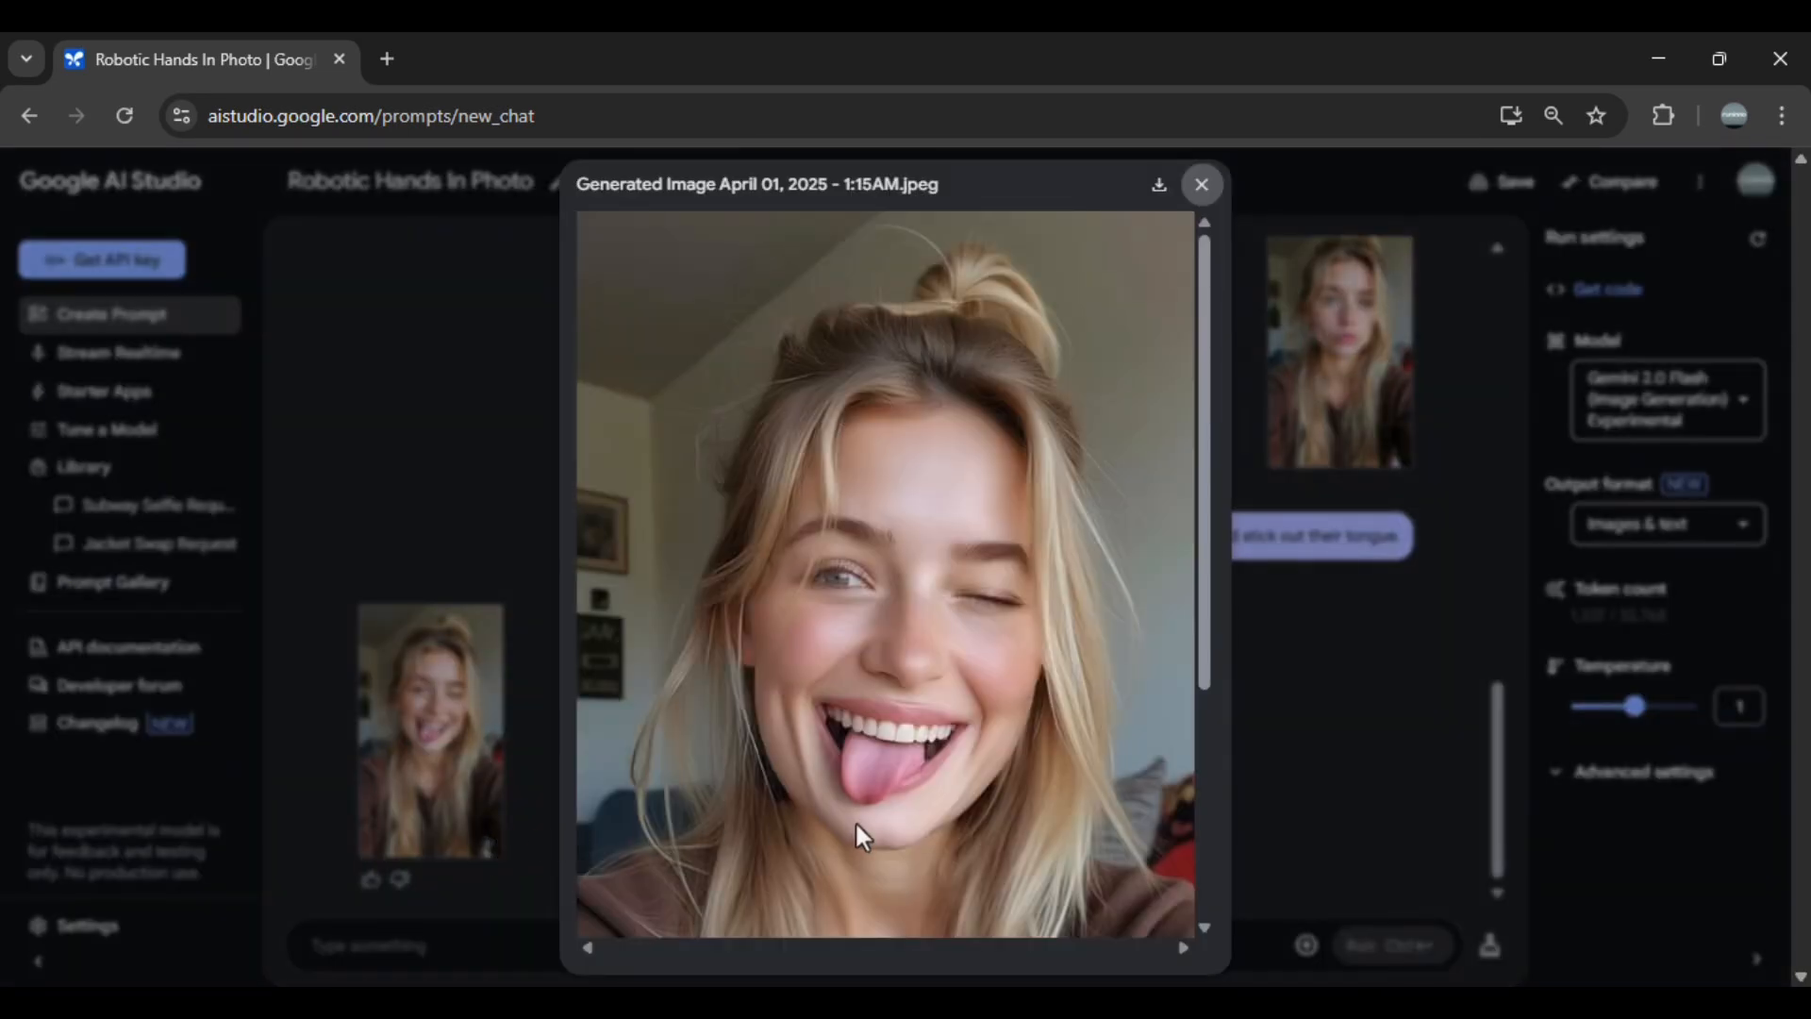
left_click(1254, 768)
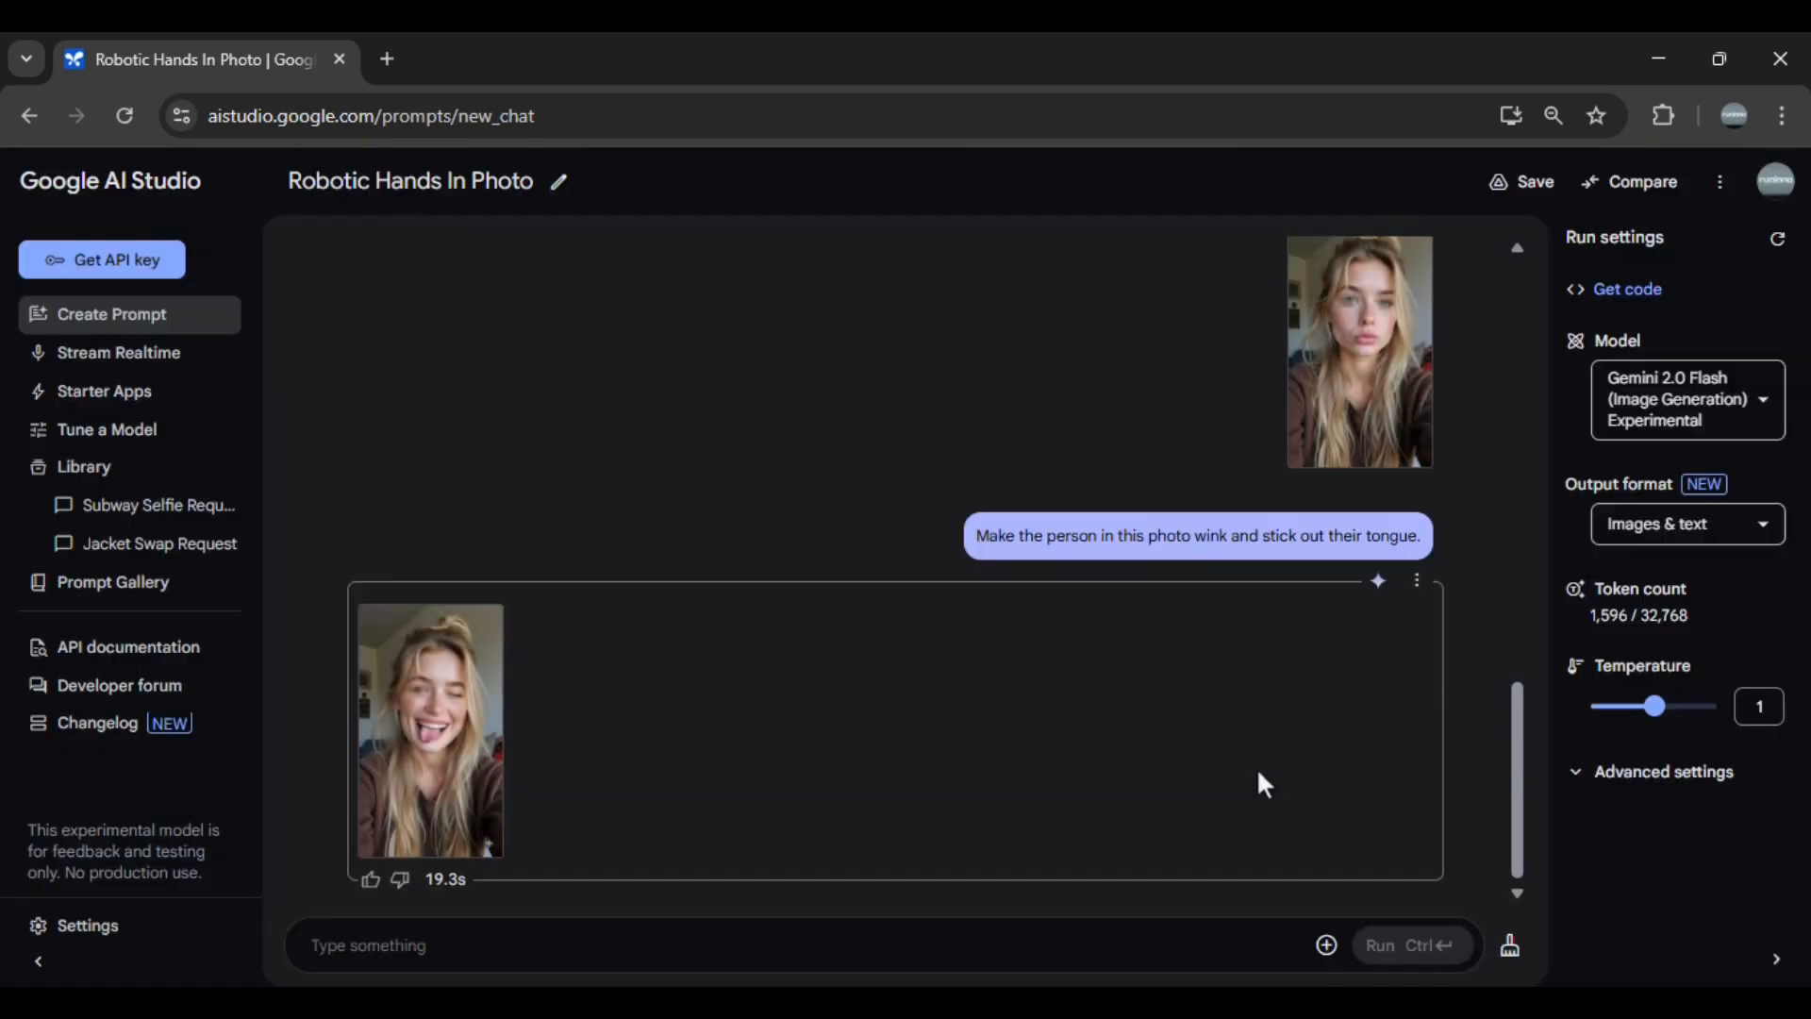
- Save the current prompt as "Robotic Hands In Photo" and create a new prompt
left_click(1504, 181)
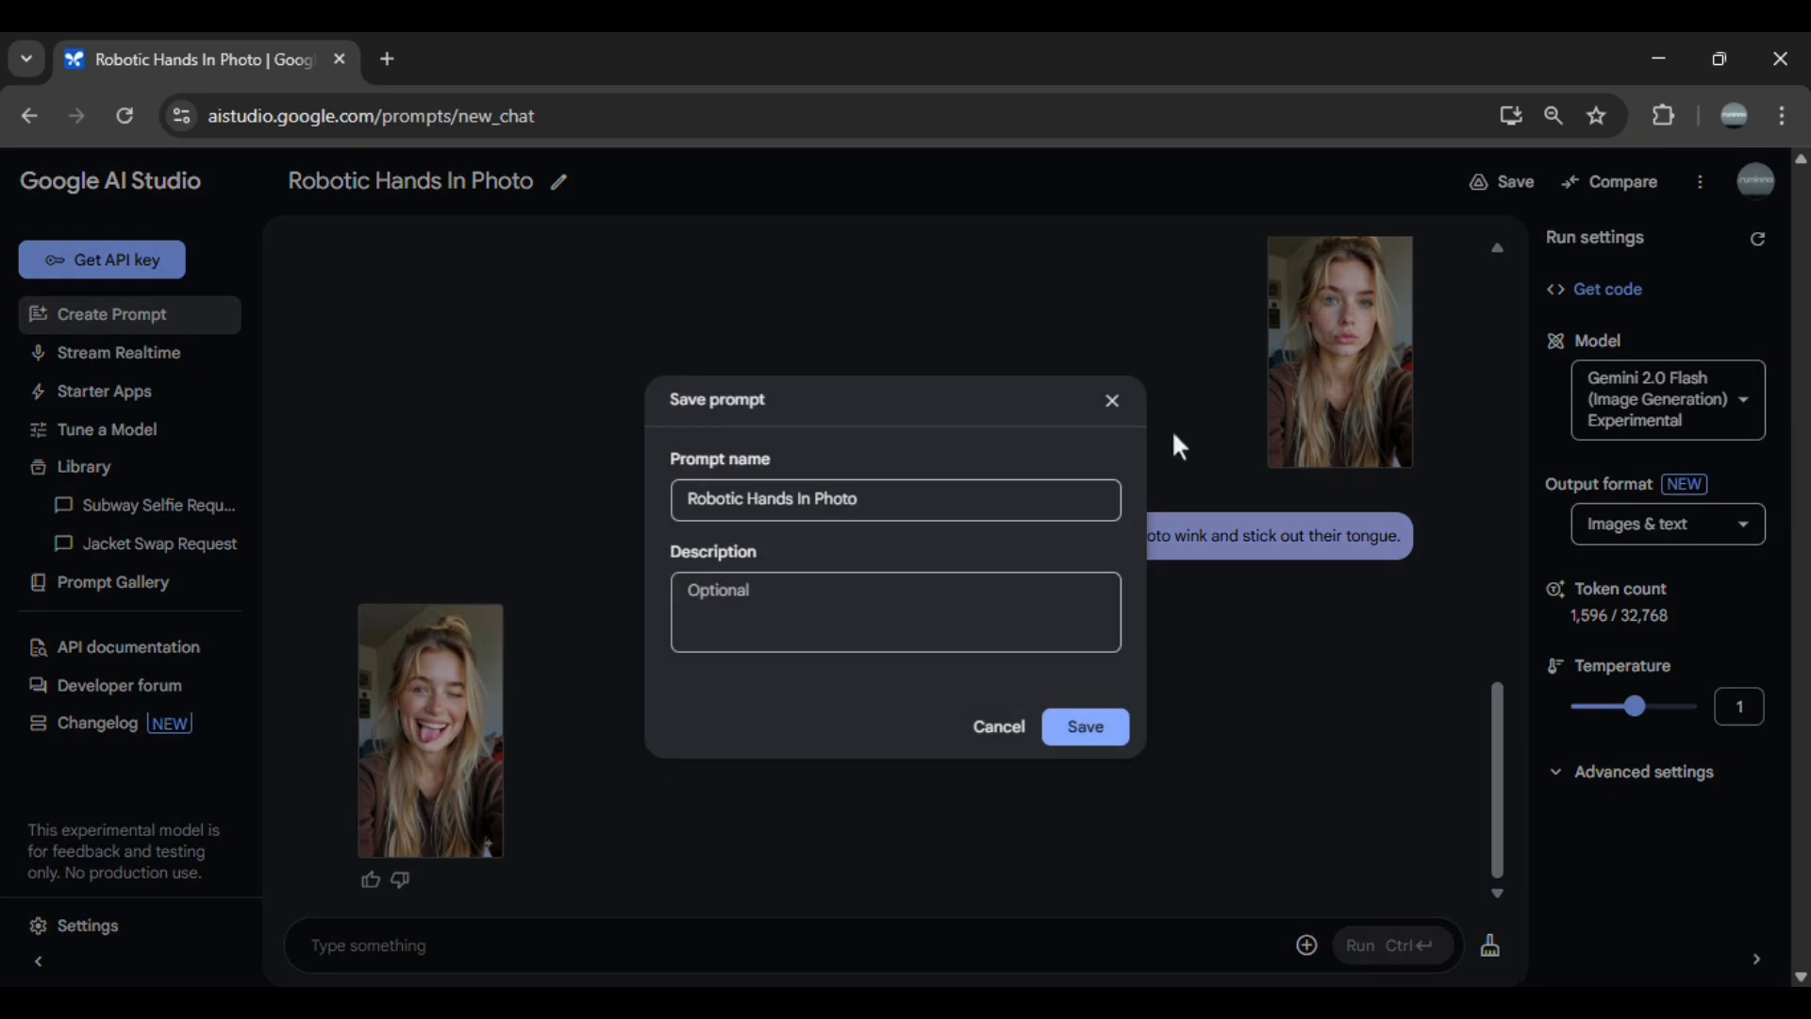
left_click(1076, 733)
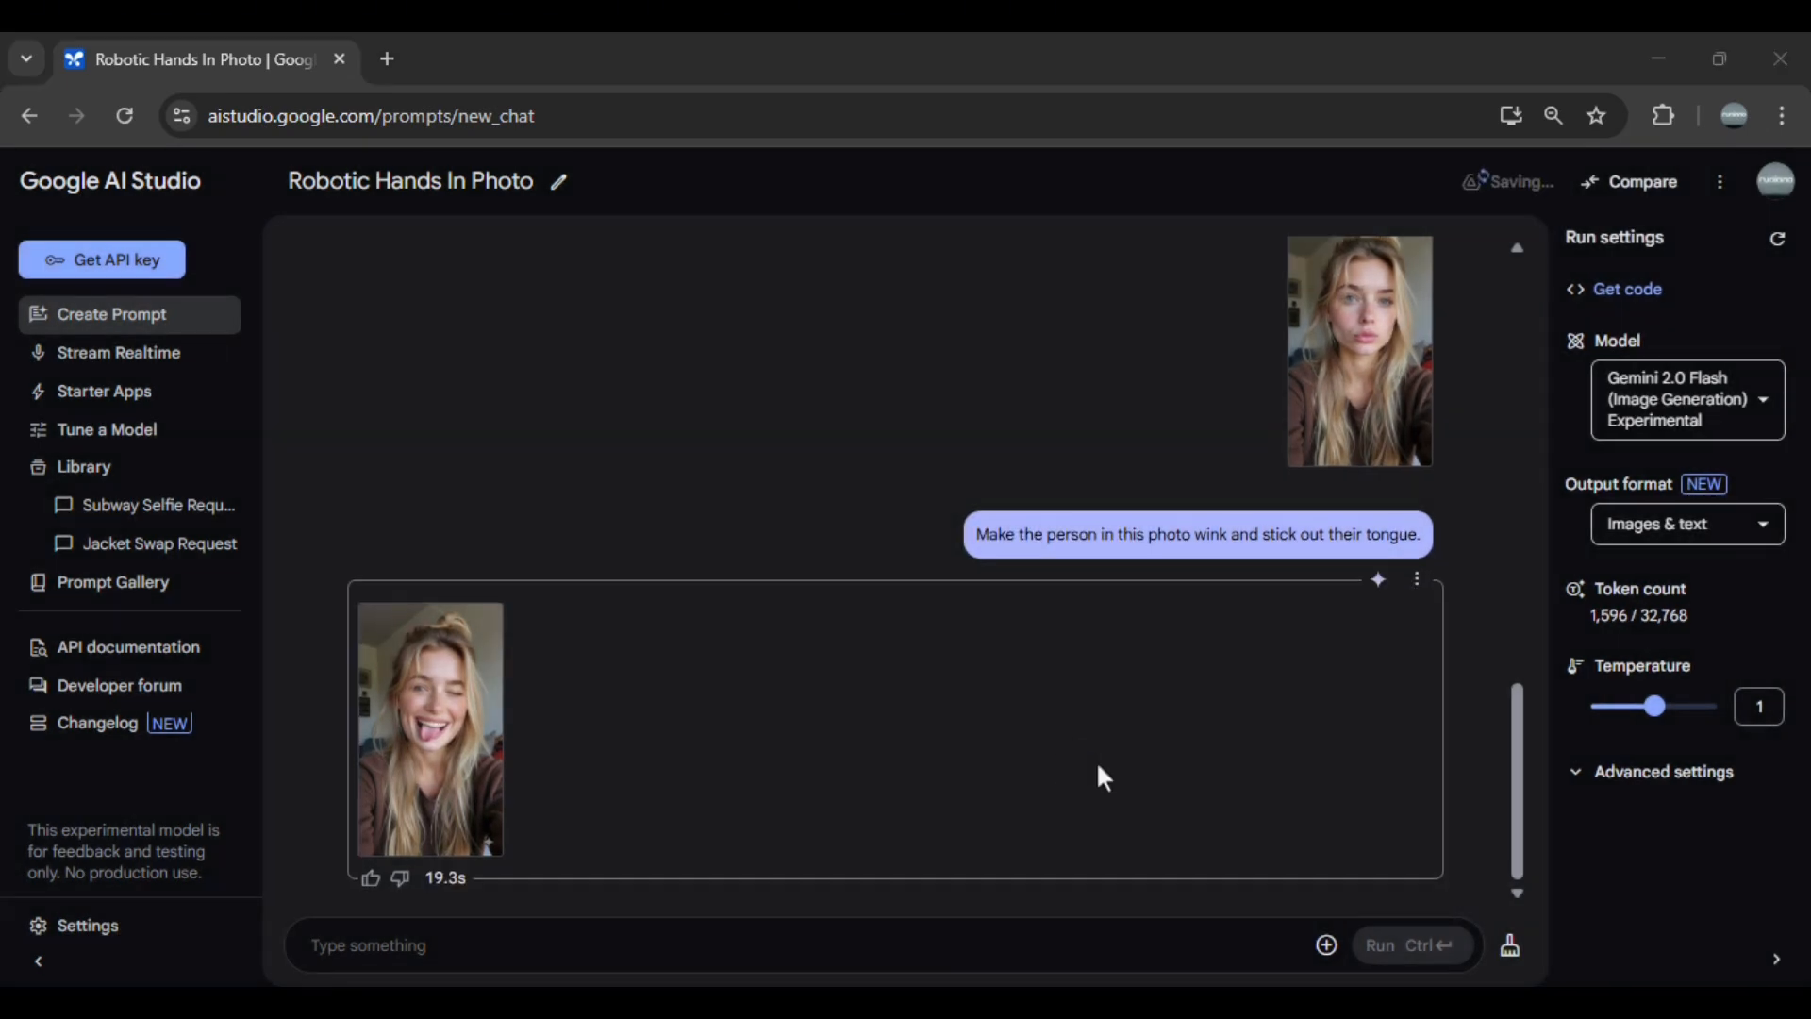
left_click(172, 323)
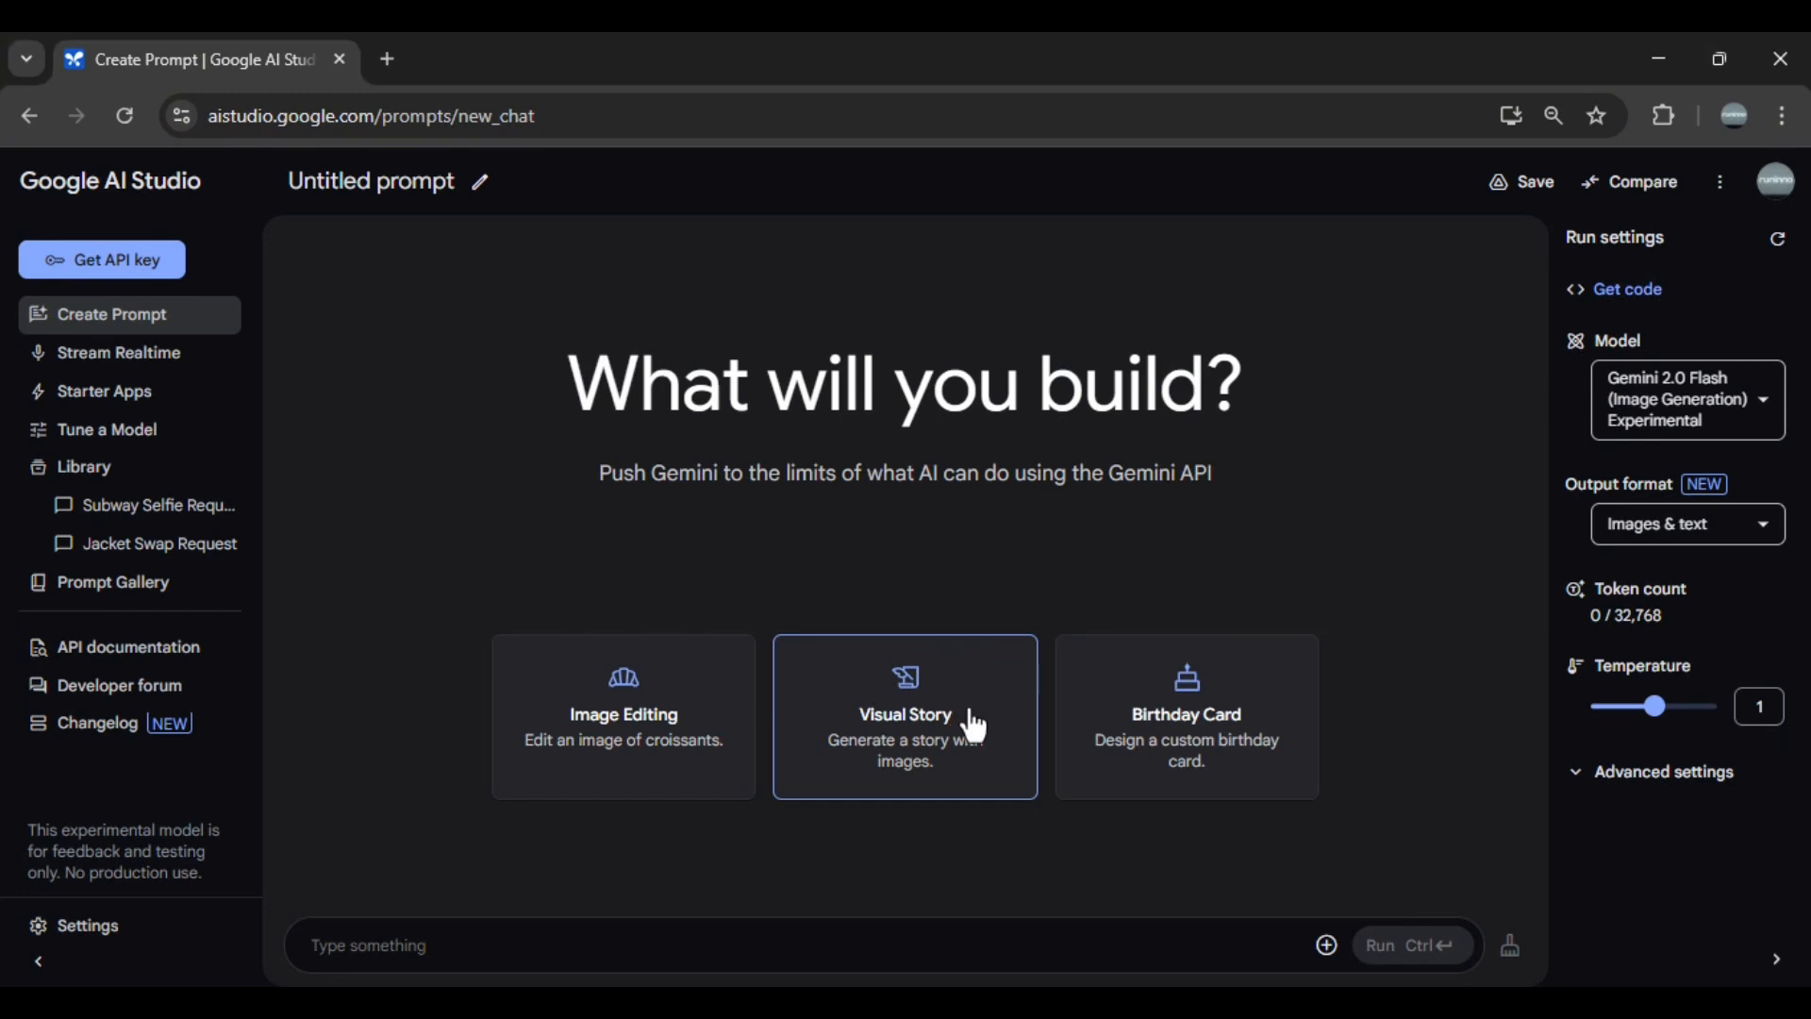
- Generate an illustrated story with the Visual Story example, and a floral card with the Birthday Card example in a new prompt
left_click(972, 725)
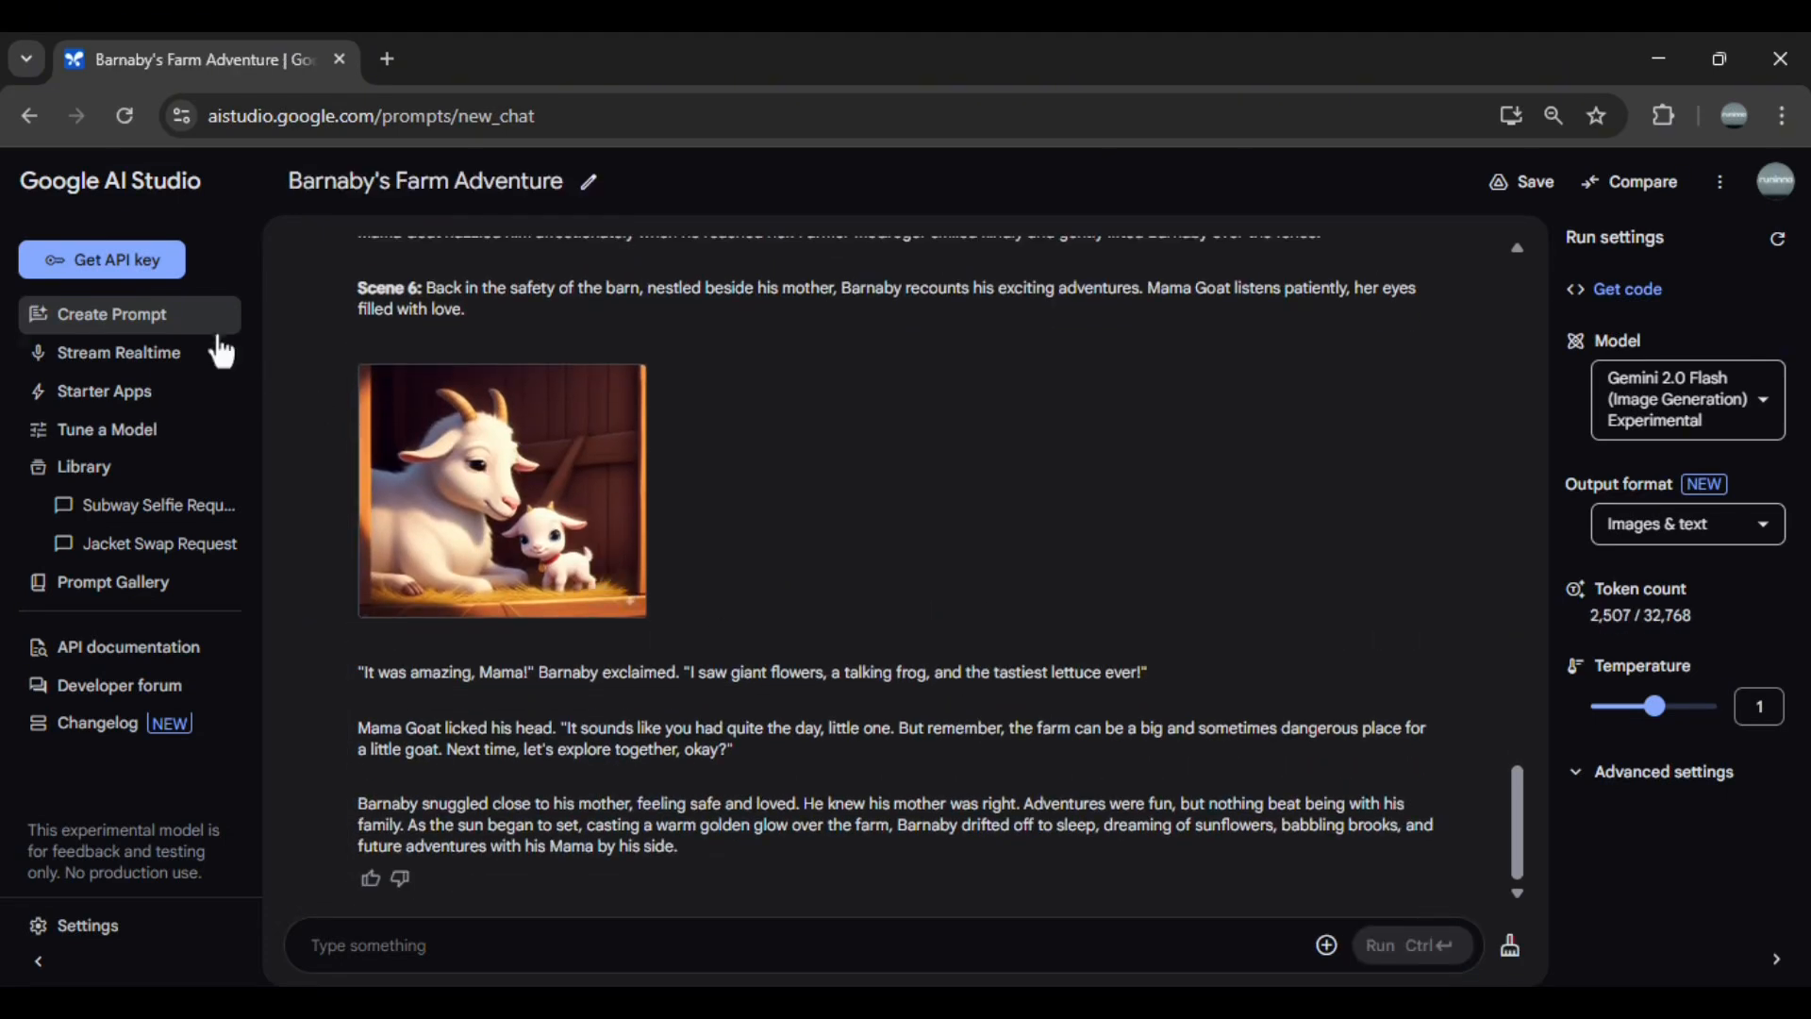
left_click(166, 325)
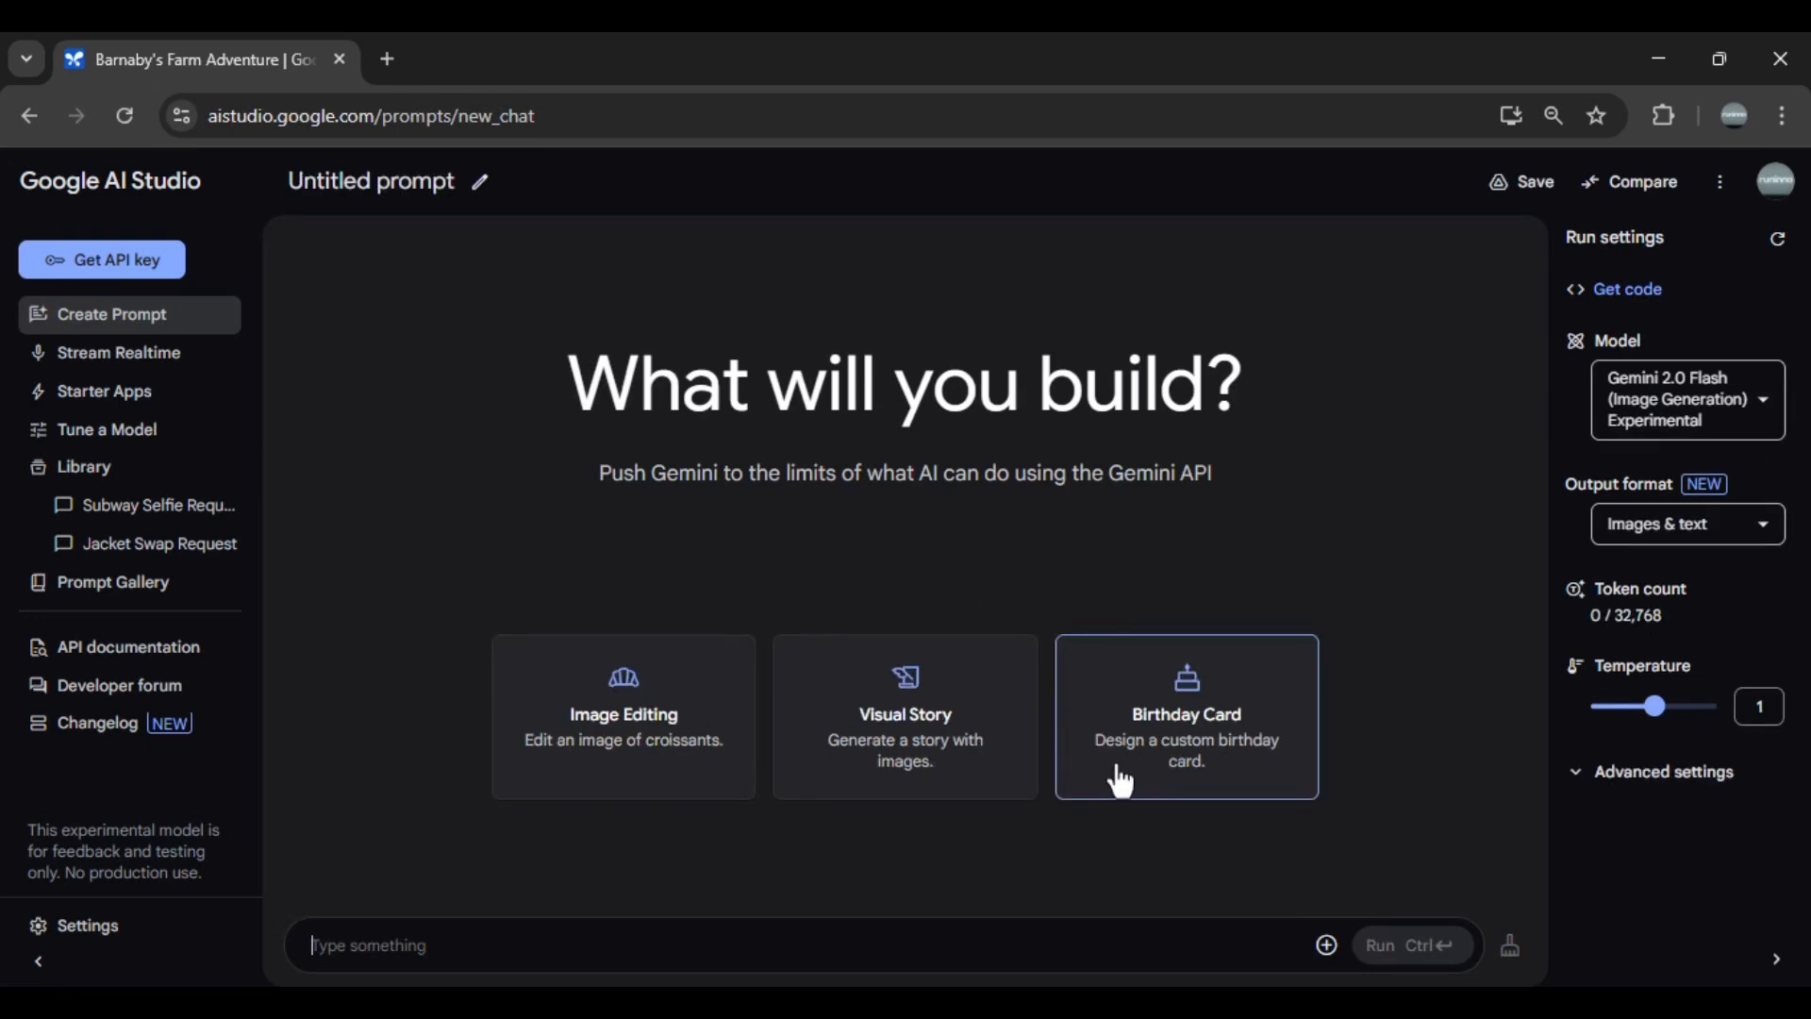
left_click(1122, 780)
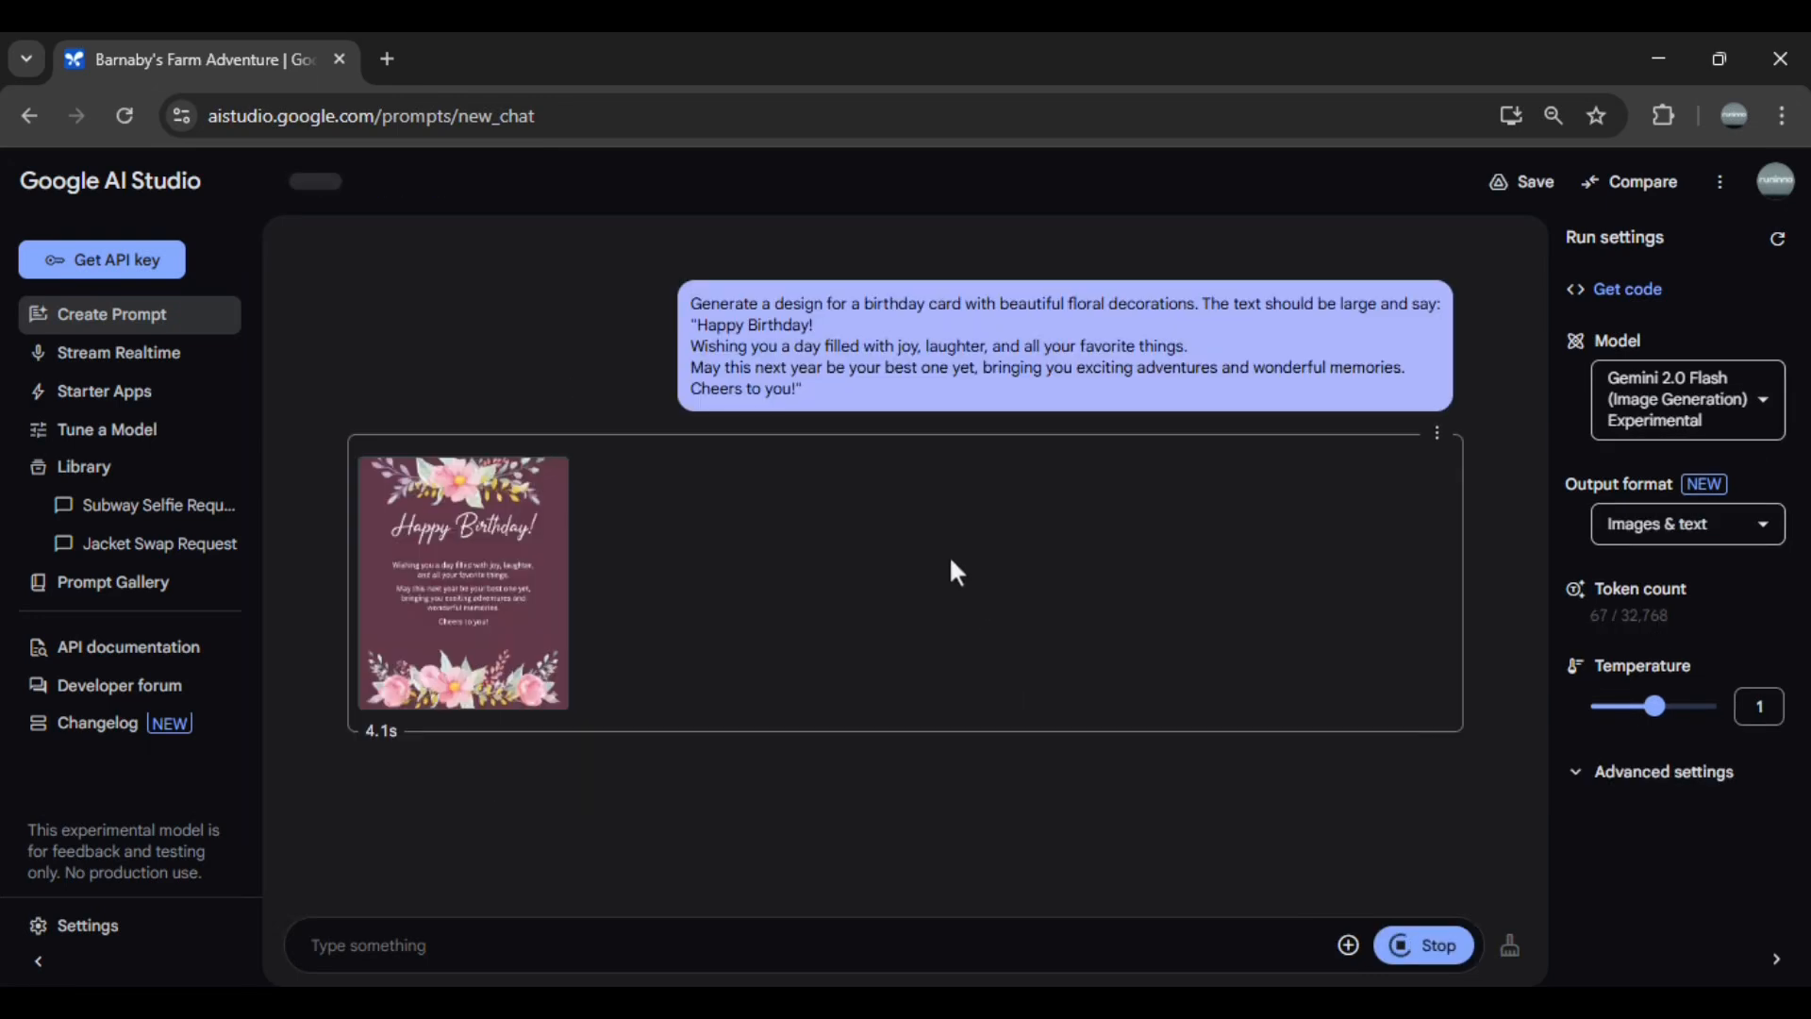